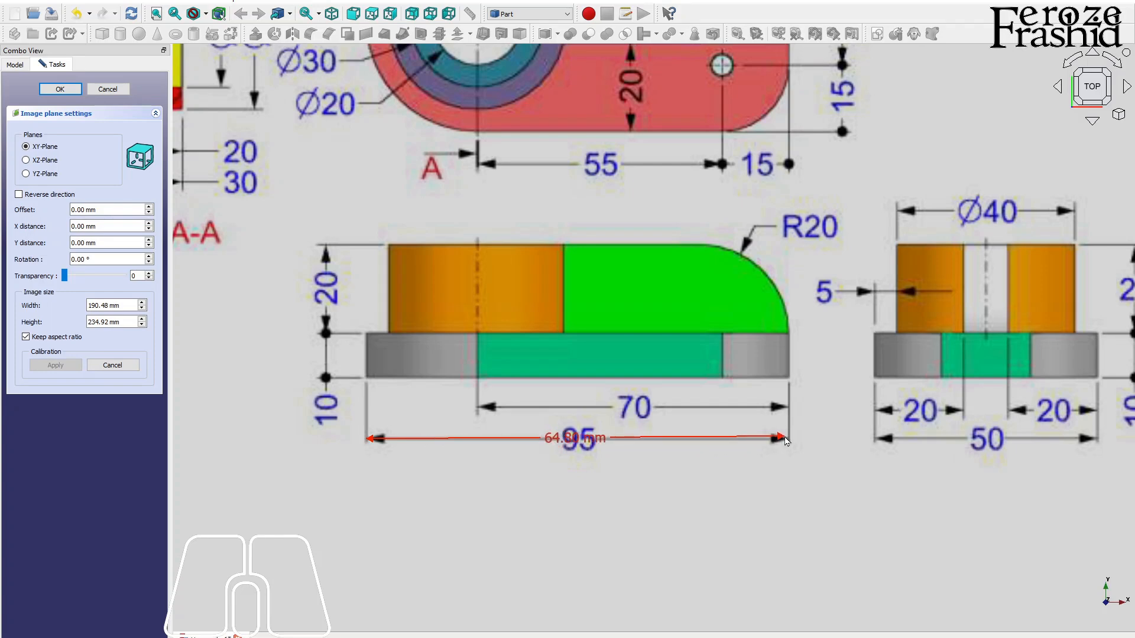
# - Calibrate the drawing image by setting the overall length dimension of the front view to 95 mm
pyautogui.click(795, 448)
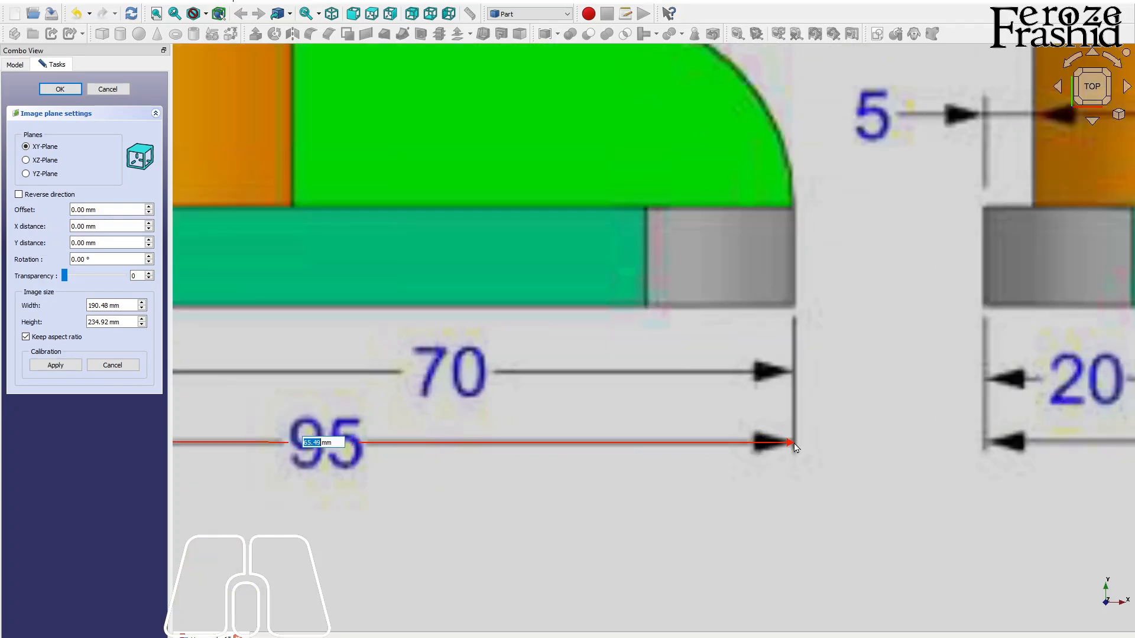
pyautogui.write('95')
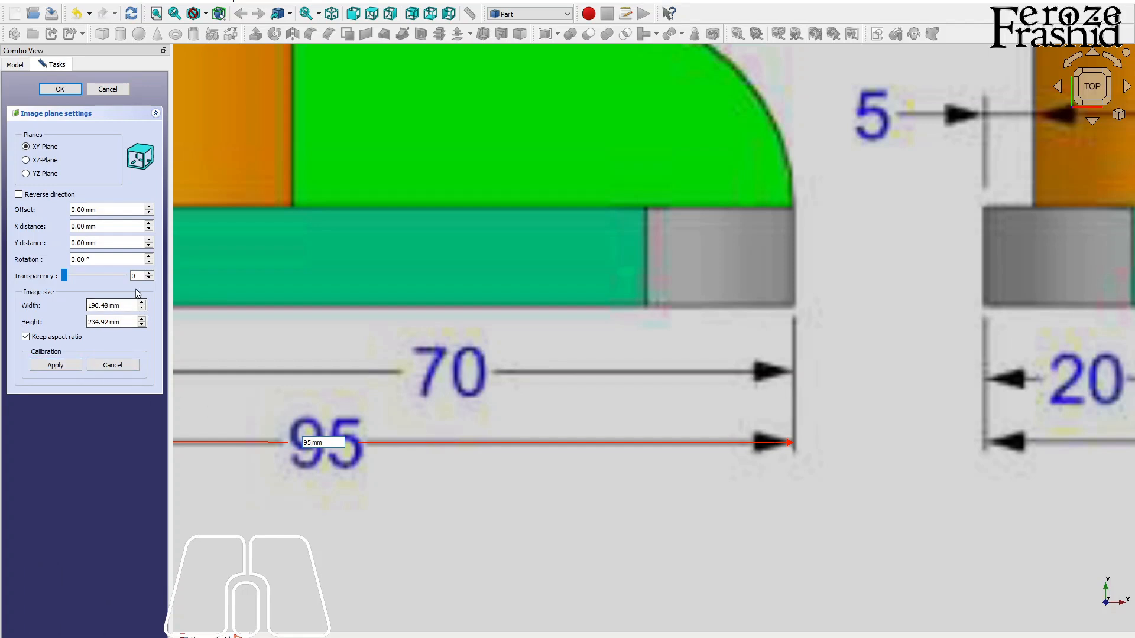
pyautogui.click(55, 365)
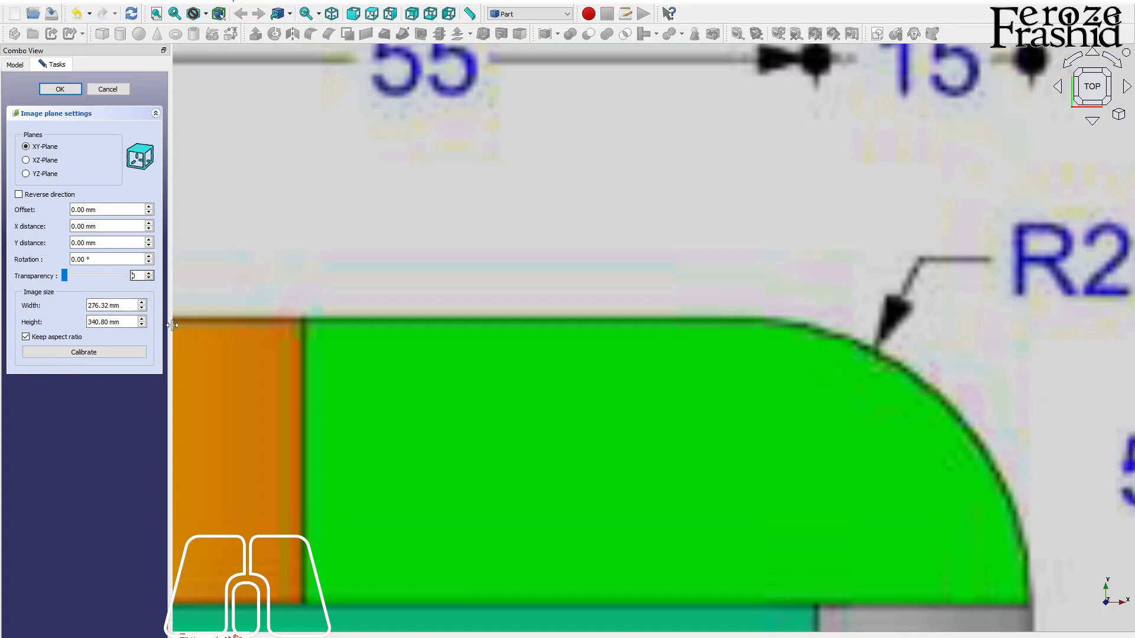
# - Set the drawing image's transparency to 50 and accept the image plane settings
pyautogui.write('50')
pyautogui.scroll(-5, 508, 316)
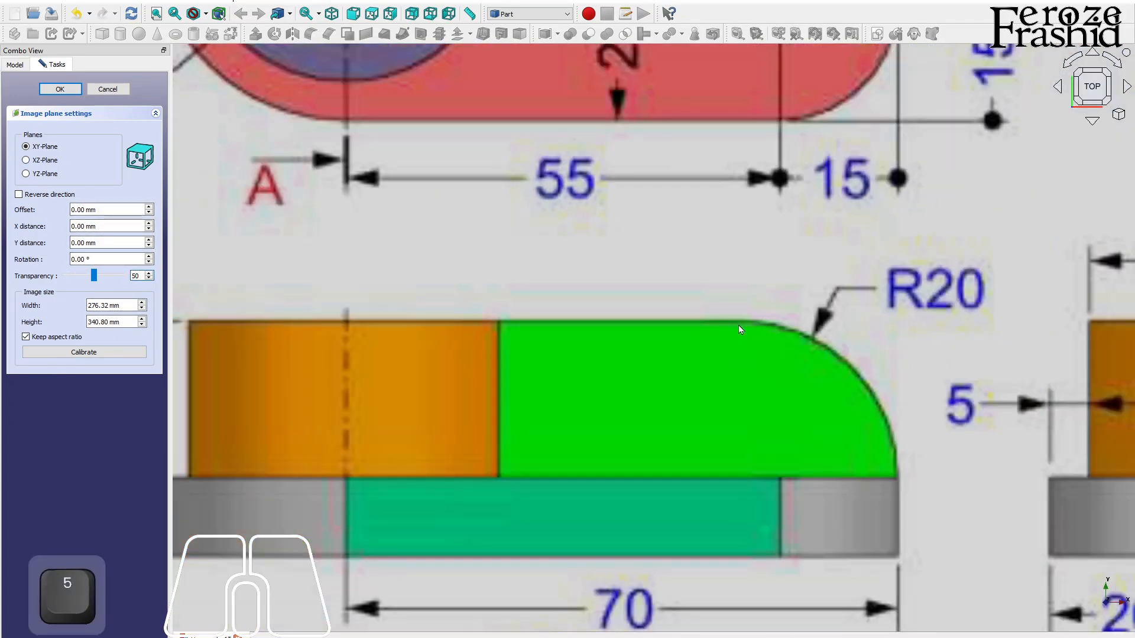
pyautogui.scroll(-1, 660, 319)
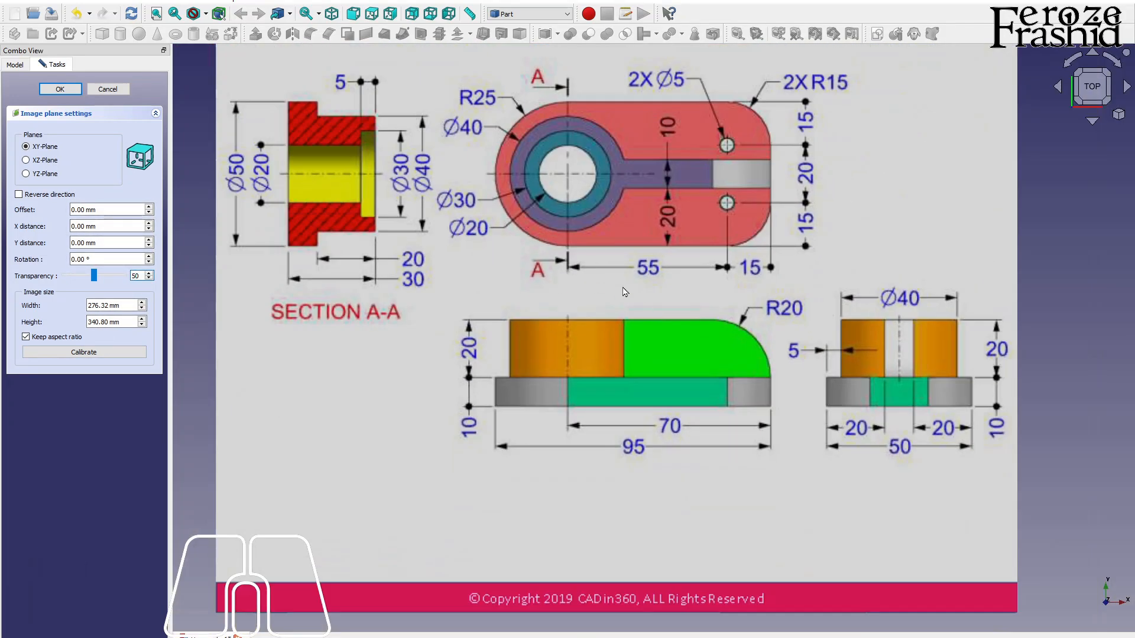
pyautogui.click(69, 89)
pyautogui.scroll(-2, 700, 254)
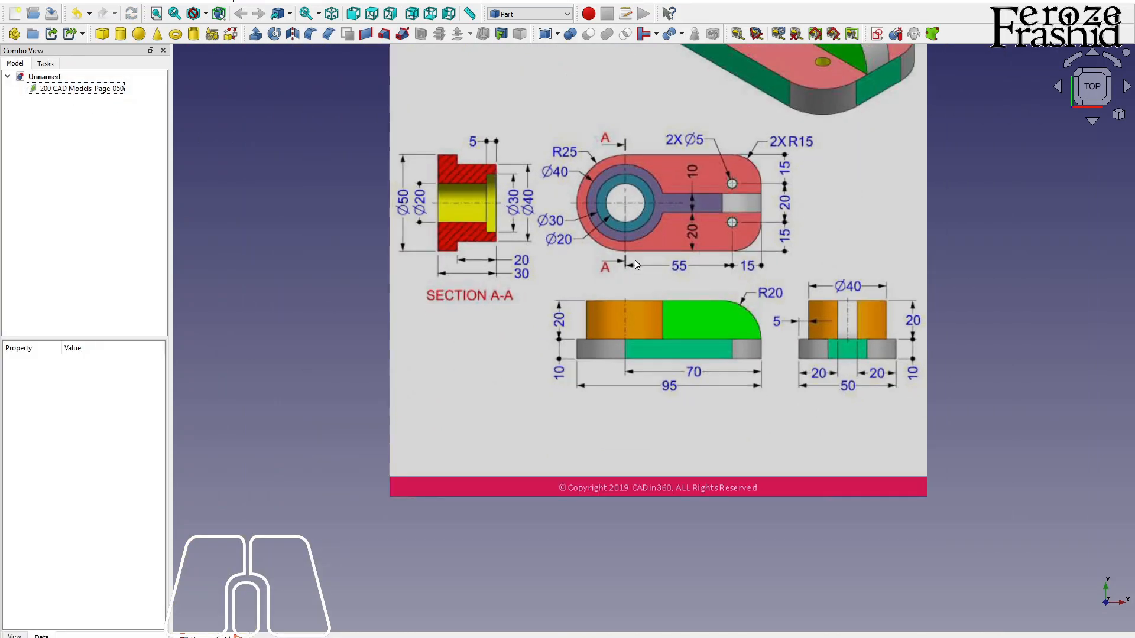
pyautogui.scroll(-2, 656, 418)
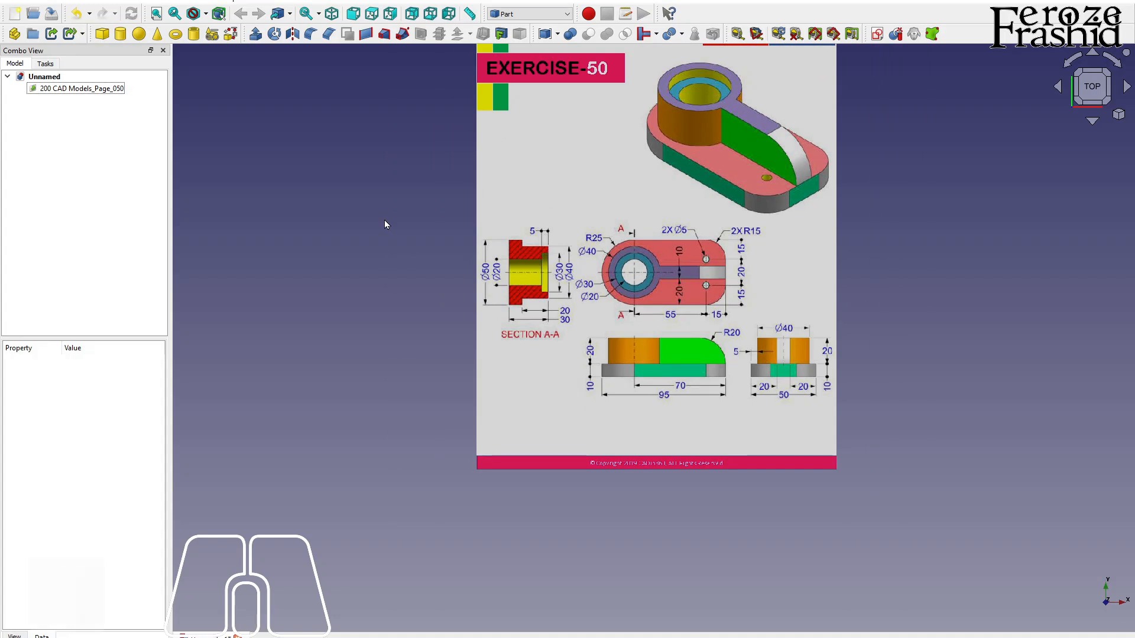
# - Show the axis cross and transform the drawing image so the top view's bore centre lies on the origin
pyautogui.press('a')
pyautogui.press('c')
pyautogui.click(104, 90)
pyautogui.rightClick(103, 95)
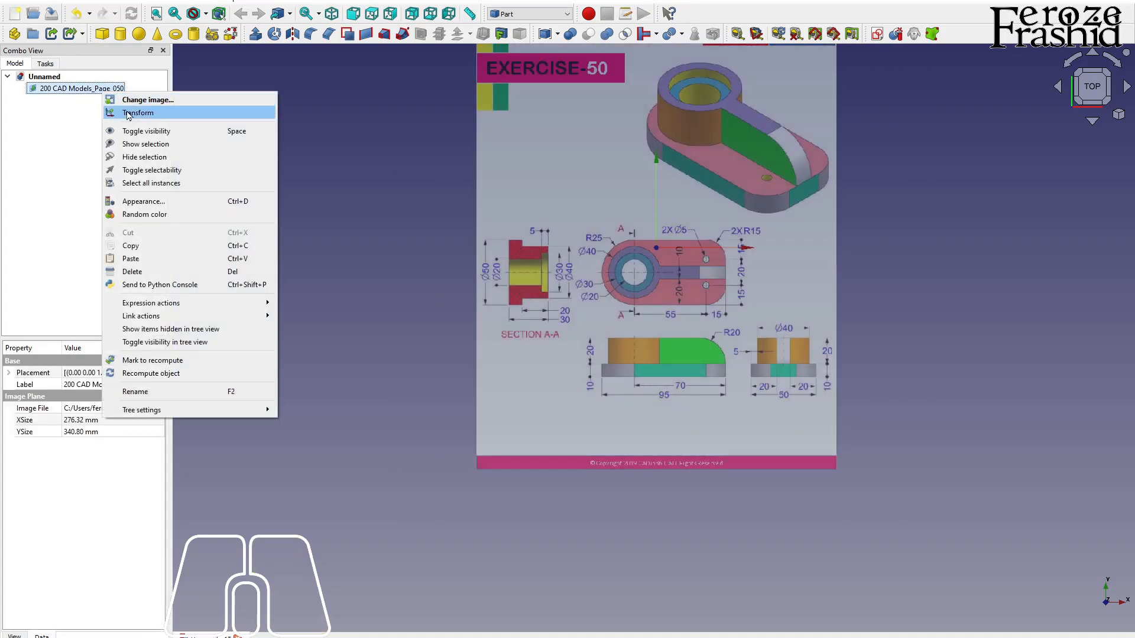
pyautogui.click(127, 111)
pyautogui.moveTo(805, 247); pyautogui.dragTo(826, 247)
pyautogui.scroll(2, 709, 407)
pyautogui.moveTo(688, 252); pyautogui.dragTo(689, 220)
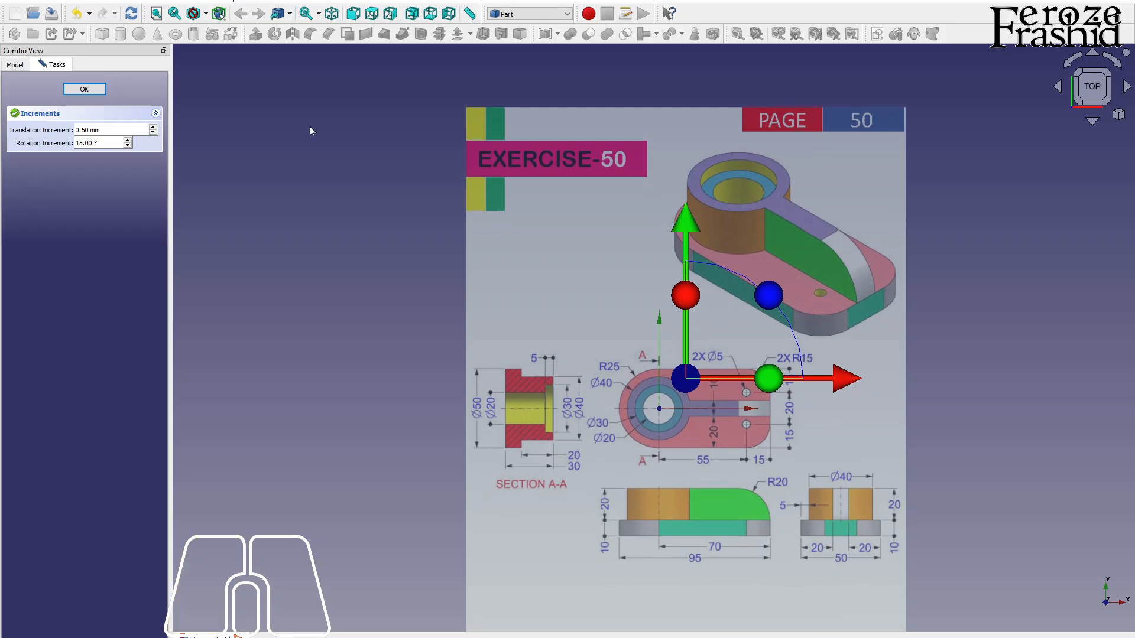
pyautogui.click(84, 88)
pyautogui.click(267, 267)
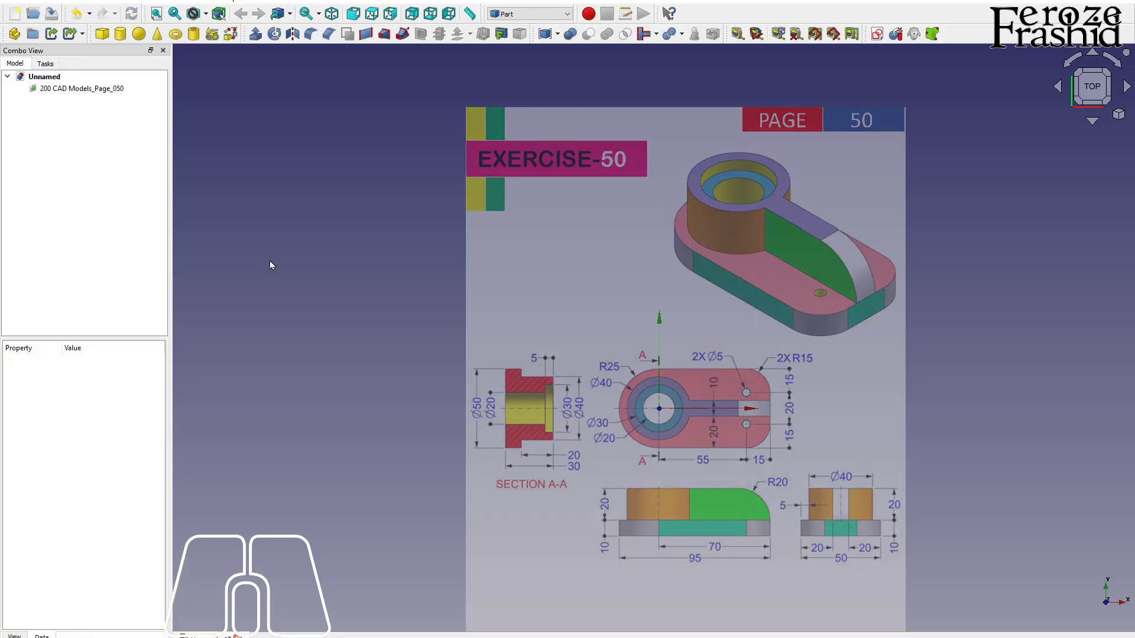
# - Hide the axis cross and create a new sketch on the XY-plane with zero offset
pyautogui.press('a')
pyautogui.press('c')
pyautogui.scroll(-1, 406, 228)
pyautogui.scroll(3, 620, 434)
pyautogui.scroll(-2, 593, 350)
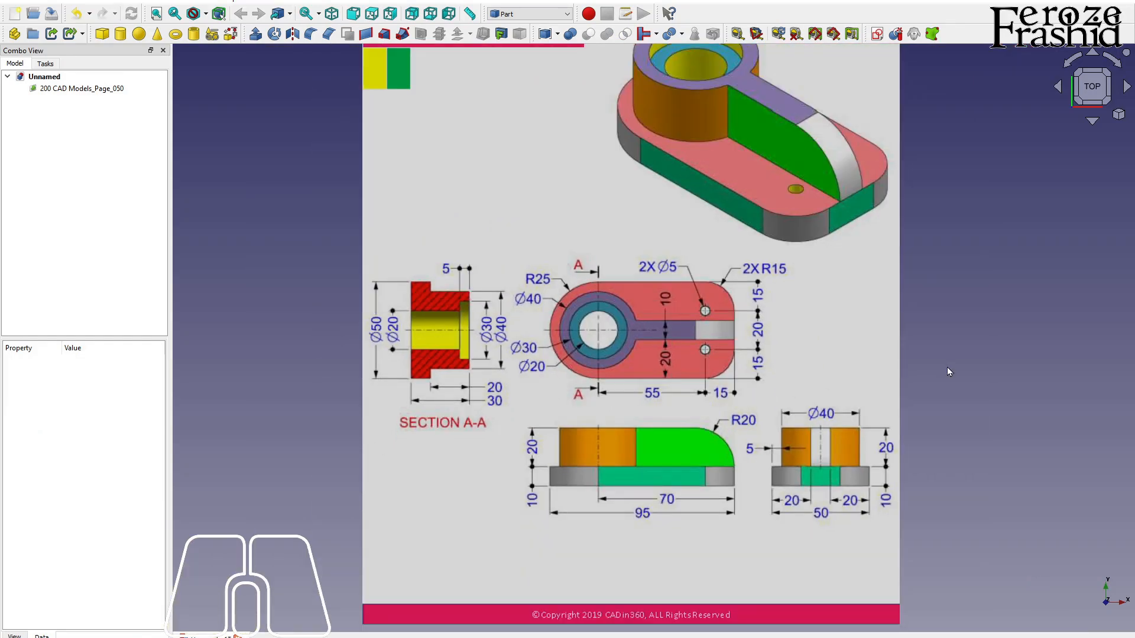
pyautogui.click(877, 33)
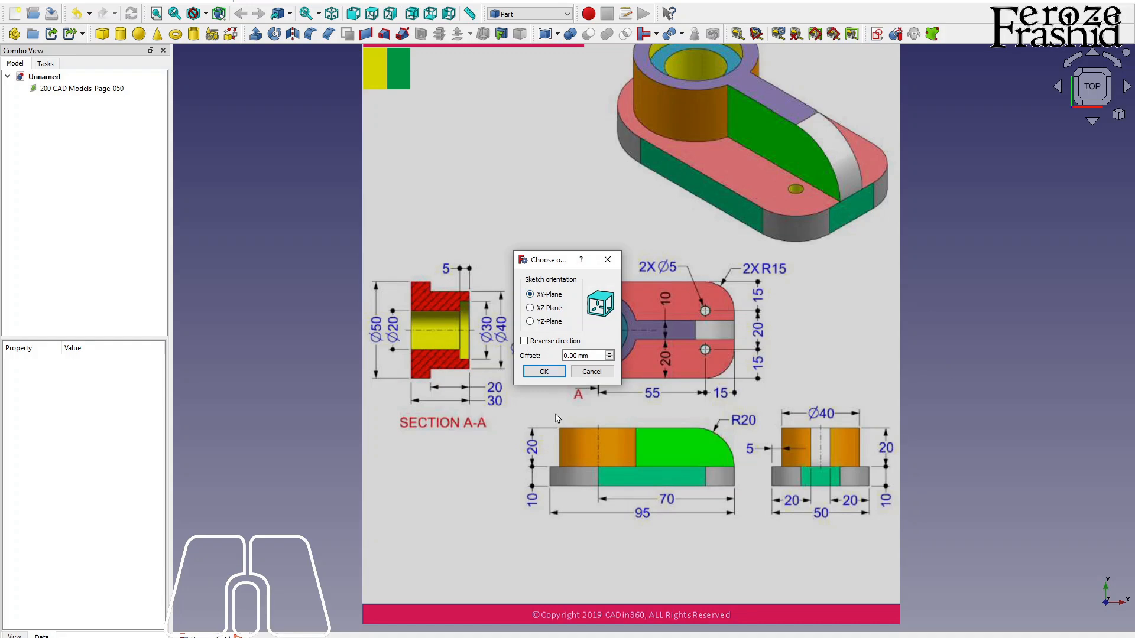
pyautogui.click(552, 372)
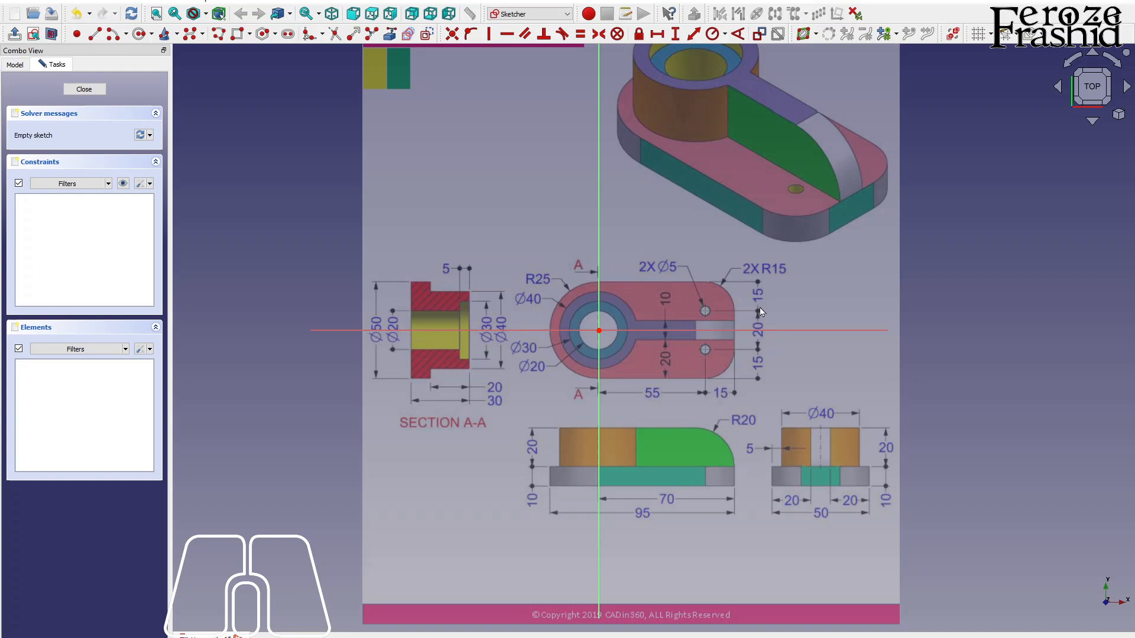
# - Sketch a horizontal slot with a radius of about 24.5 mm, starting at the origin and extending along the X axis past the plate
pyautogui.click(288, 34)
pyautogui.click(599, 331)
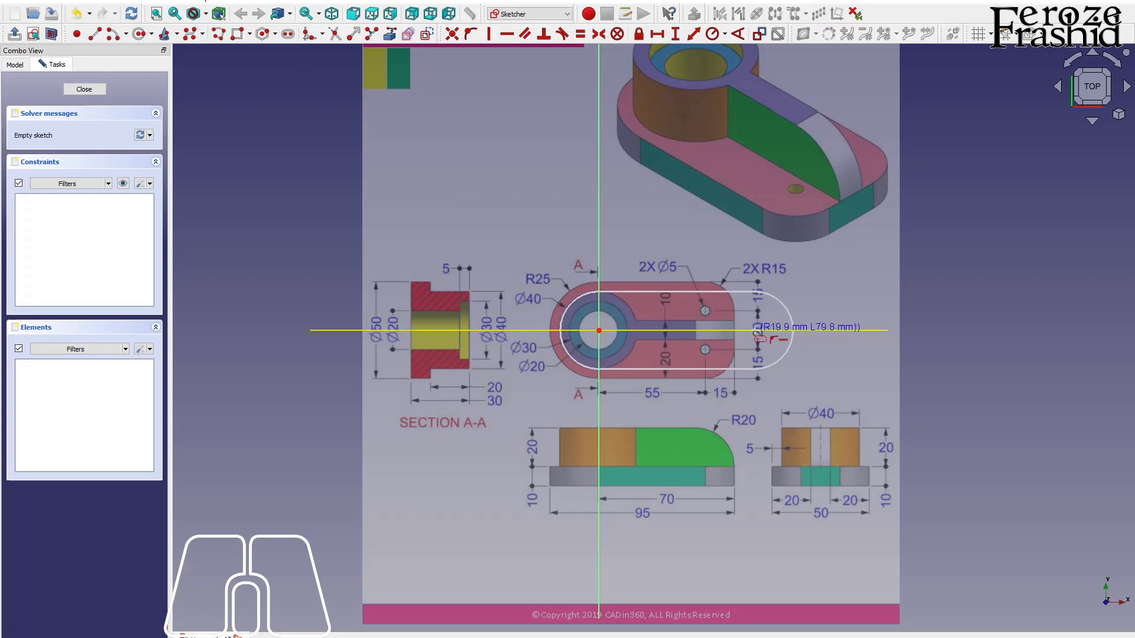
pyautogui.click(790, 331)
pyautogui.rightClick(827, 355)
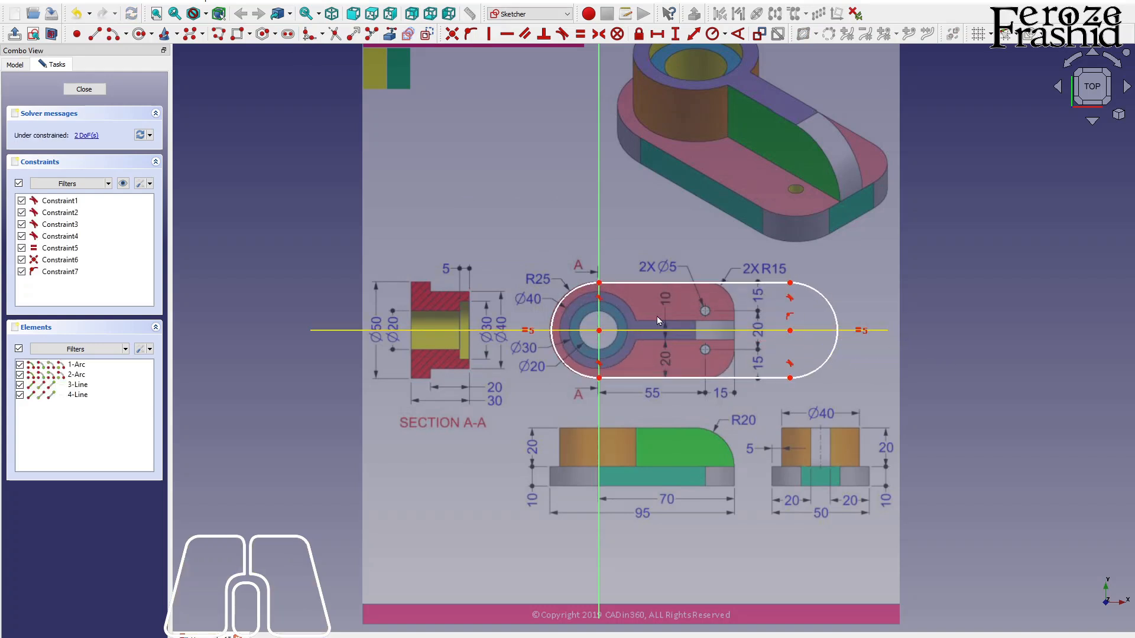
# - Constrain the radius of the slot arc centred on the origin to 25 mm
pyautogui.click(575, 293)
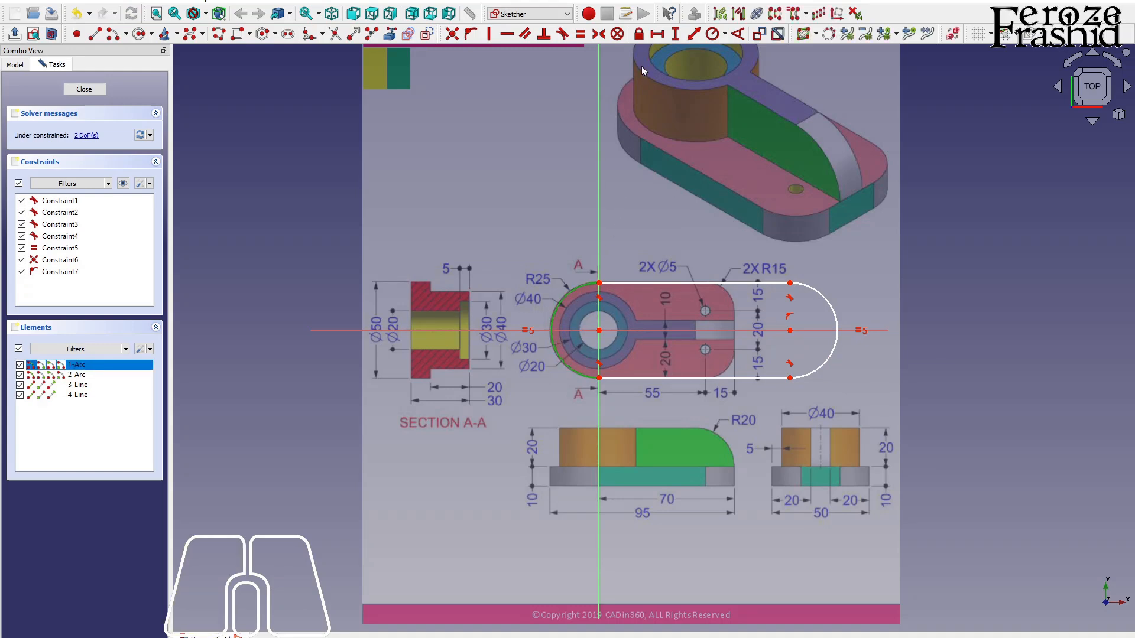
pyautogui.click(712, 33)
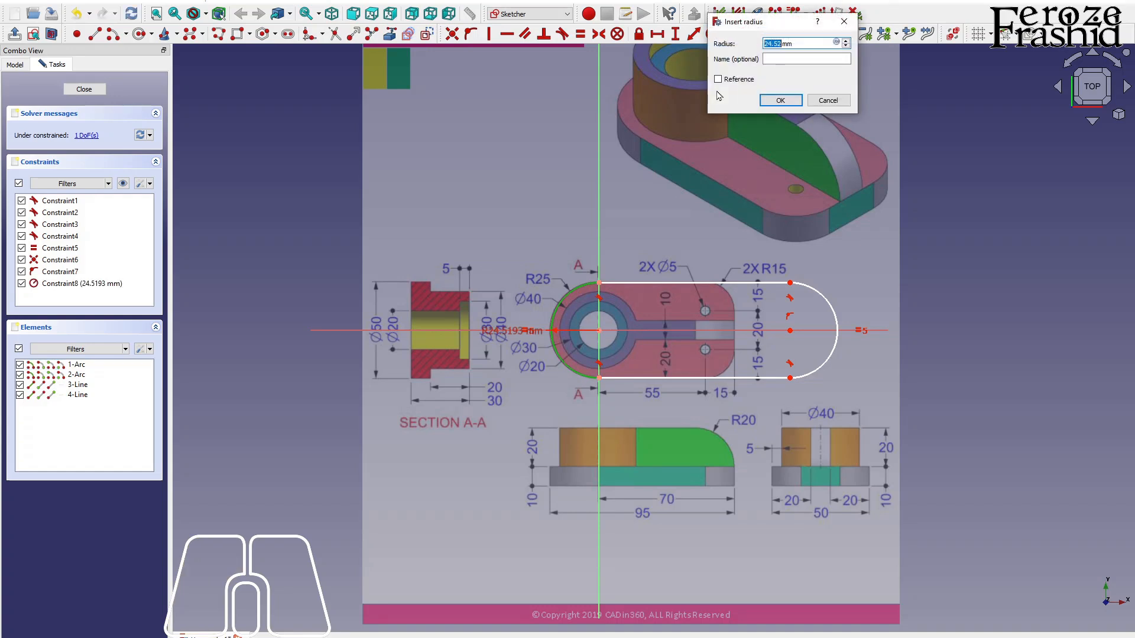
pyautogui.write('25')
pyautogui.press('Return')
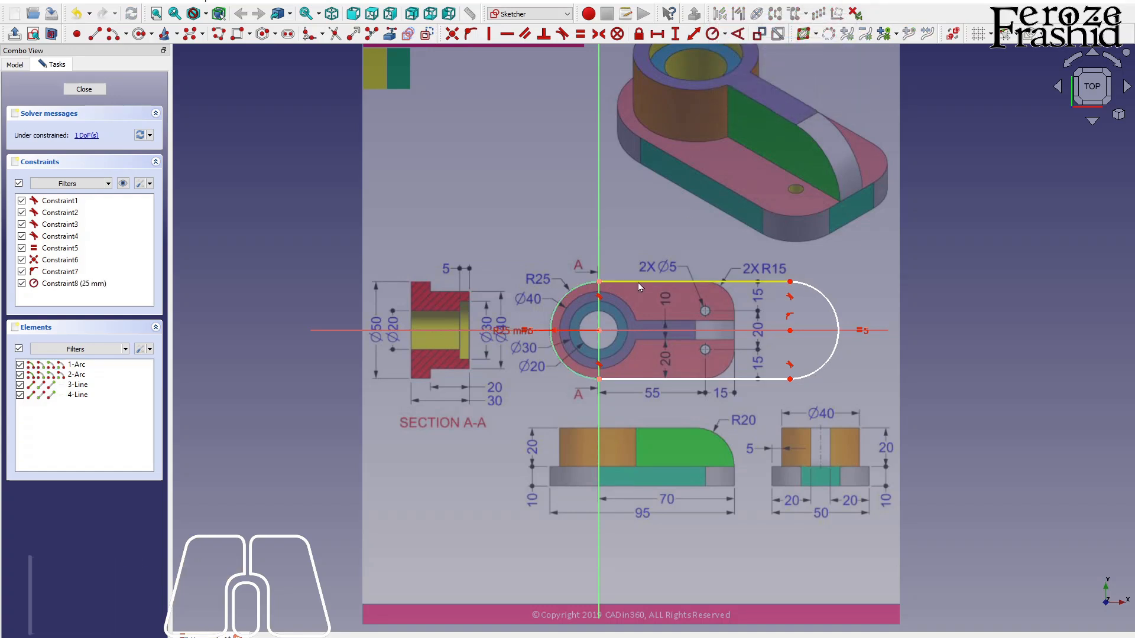
# - Delete the slot's right end arc and shorten both straight lines to near the start of the plate's rounded corners
pyautogui.click(826, 299)
pyautogui.press('Delete')
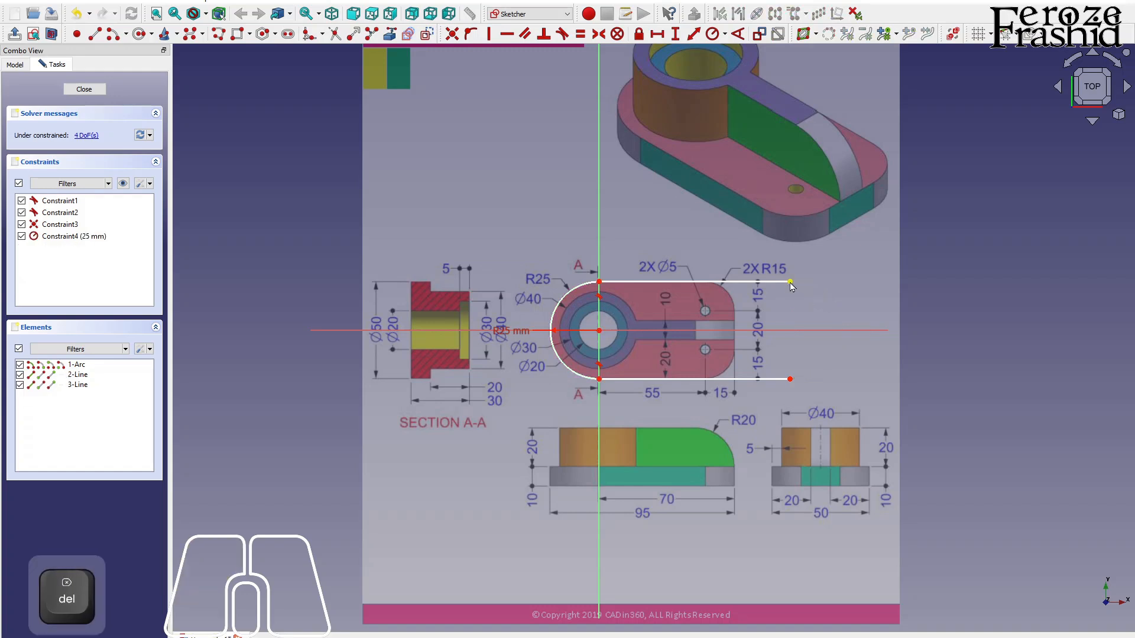
pyautogui.moveTo(790, 281); pyautogui.dragTo(711, 286)
pyautogui.moveTo(790, 379); pyautogui.dragTo(712, 380)
# - Close the profile with a vertical line joining the right ends of the upper and lower lines
pyautogui.click(110, 33)
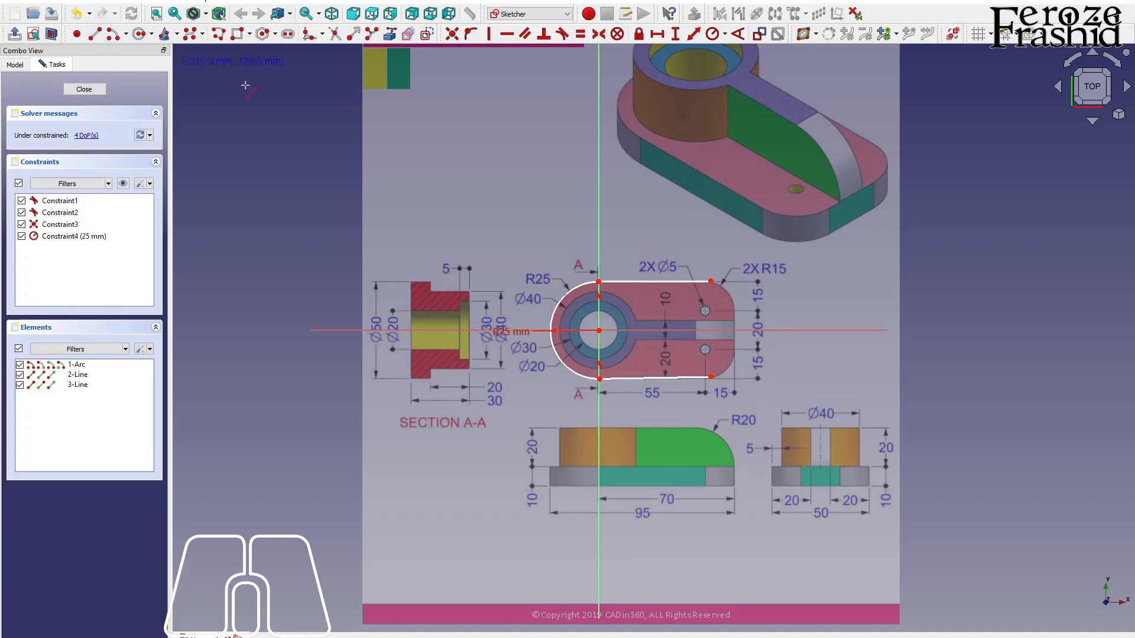
pyautogui.click(709, 283)
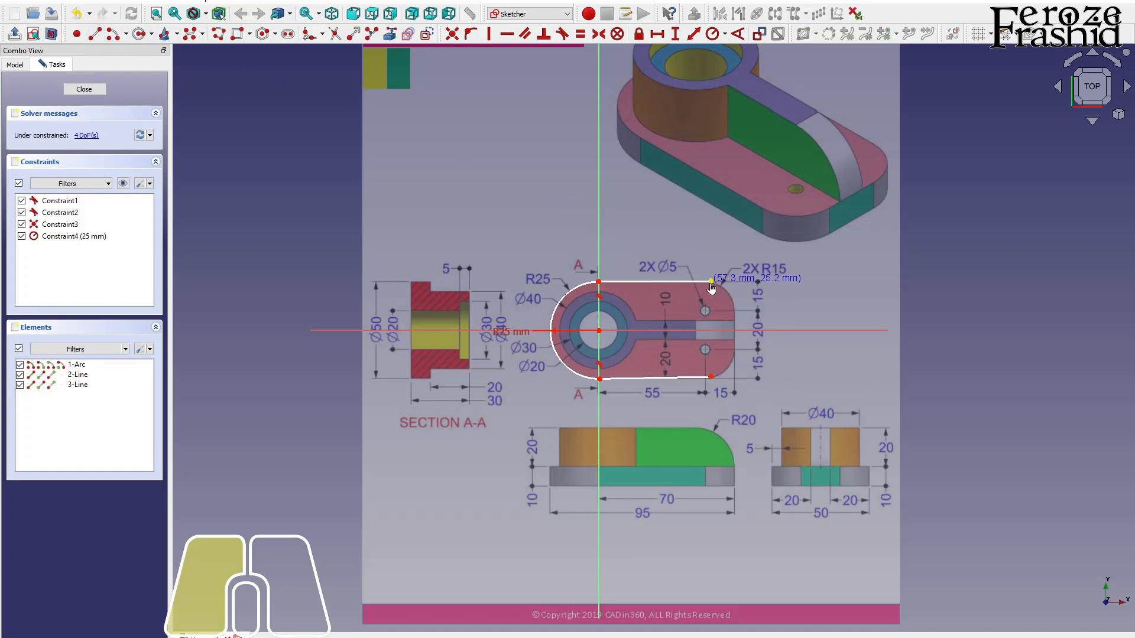
pyautogui.click(711, 377)
pyautogui.rightClick(727, 366)
# - Constrain the upper and lower lines horizontal and move the vertical line to the plate's right edge
pyautogui.click(653, 377)
pyautogui.click(674, 282)
pyautogui.click(507, 34)
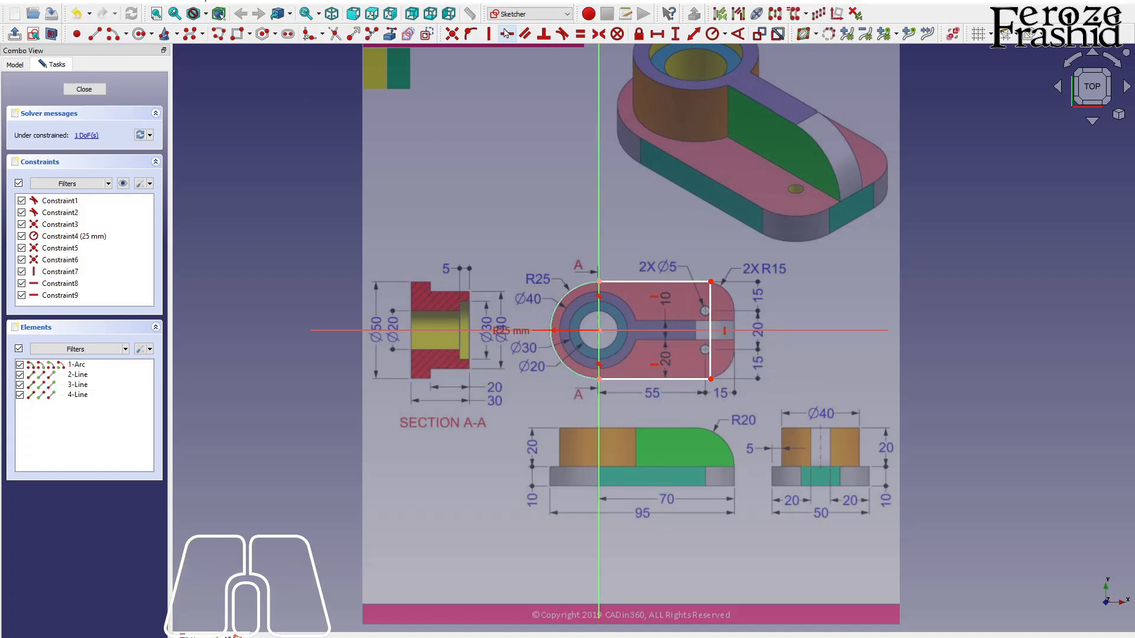
pyautogui.moveTo(713, 300); pyautogui.dragTo(737, 305)
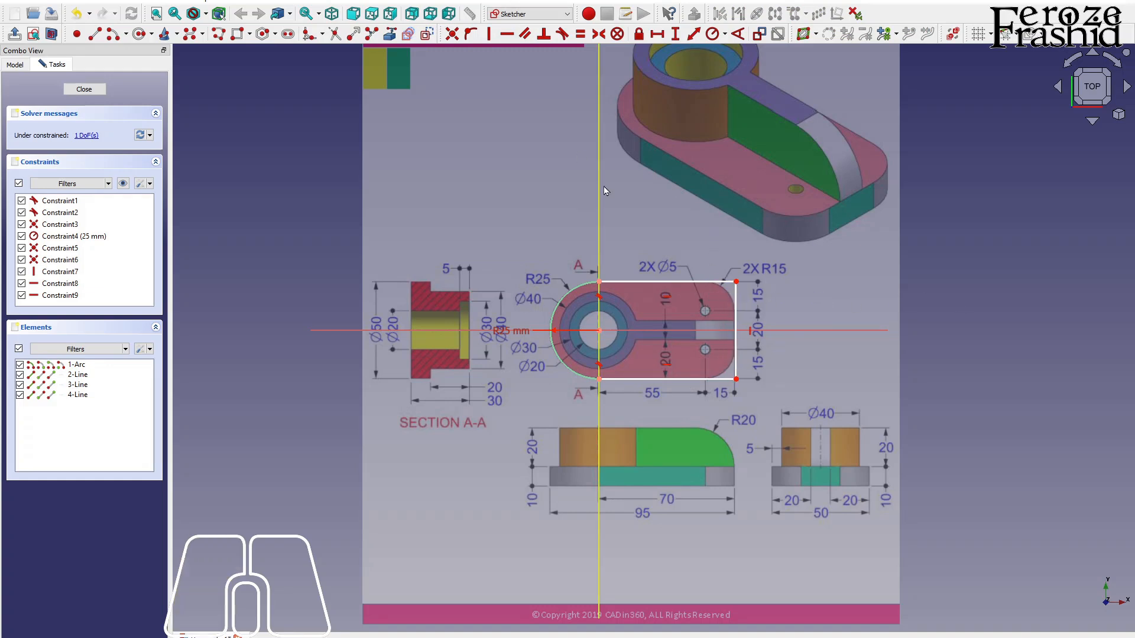
# - Fillet the upper and lower right corners of the profile with corner-preserving fillets
pyautogui.click(322, 34)
pyautogui.click(342, 65)
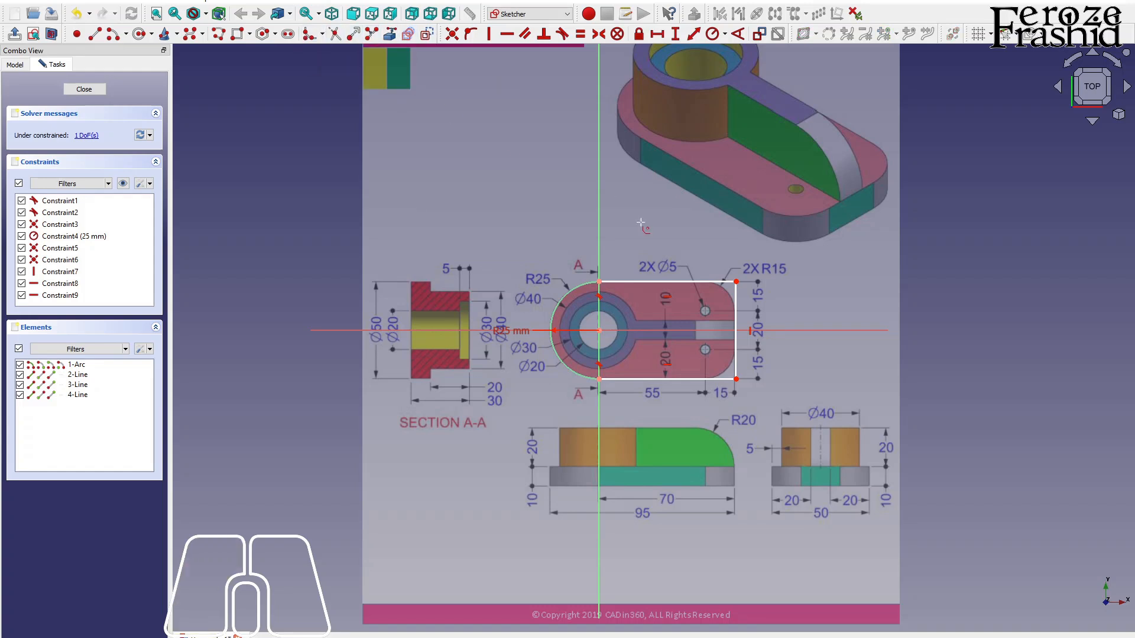
pyautogui.click(719, 282)
pyautogui.click(735, 296)
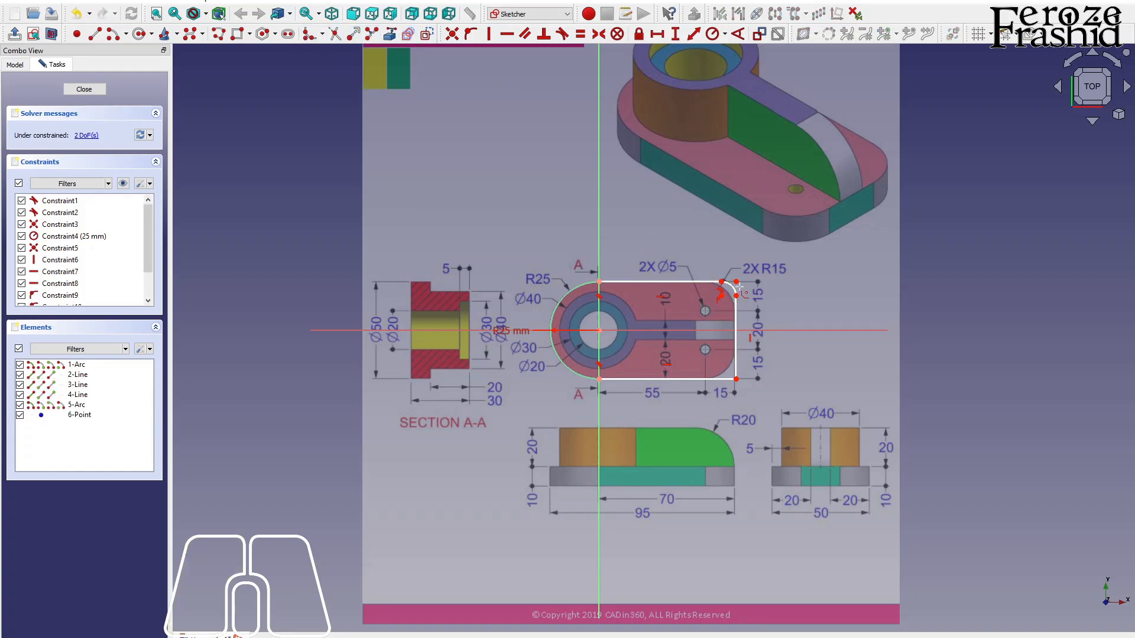
pyautogui.scroll(3, 738, 282)
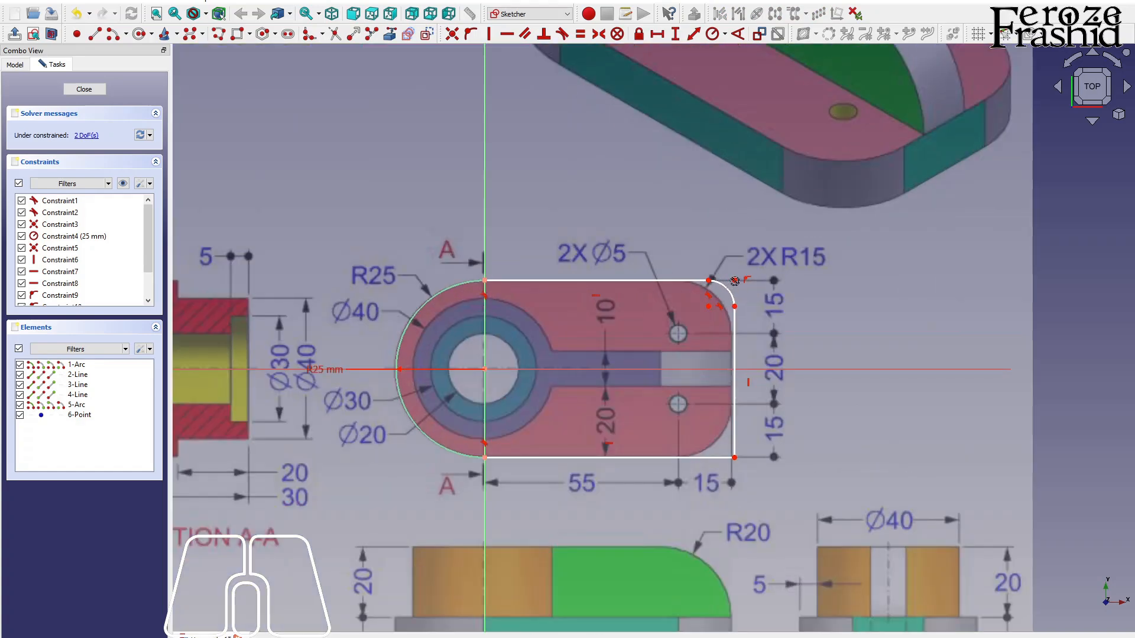
pyautogui.scroll(-2, 735, 281)
pyautogui.scroll(3, 725, 378)
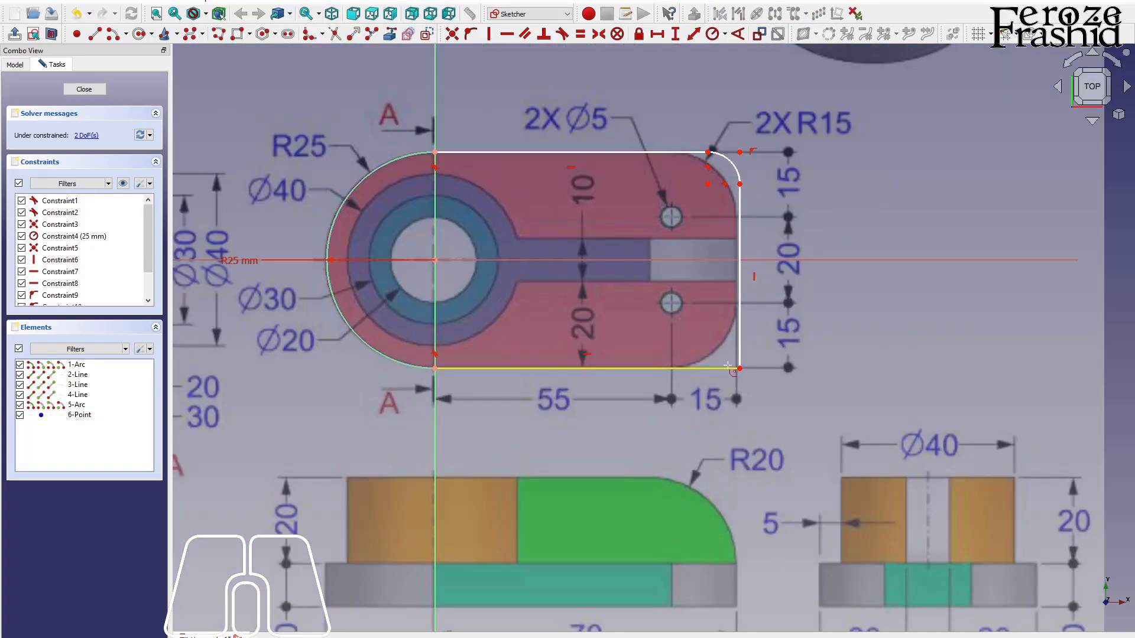
pyautogui.click(726, 366)
pyautogui.click(739, 358)
pyautogui.rightClick(748, 367)
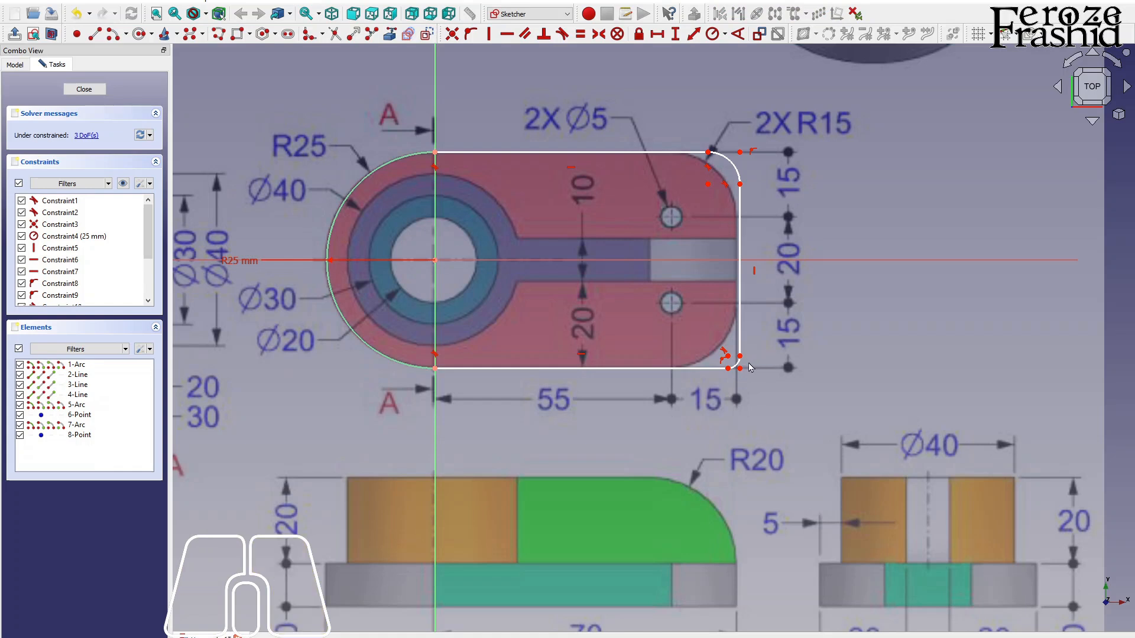
# - Make the two corner fillet arcs equal and constrain their radius to 15 mm
pyautogui.click(739, 364)
pyautogui.click(734, 167)
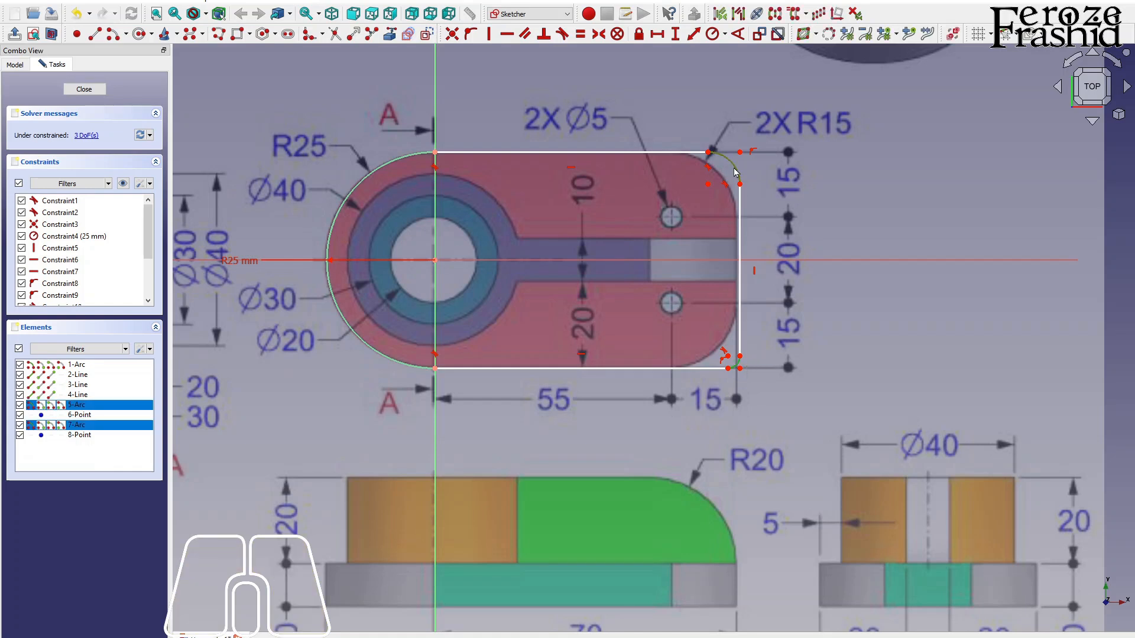
pyautogui.click(713, 34)
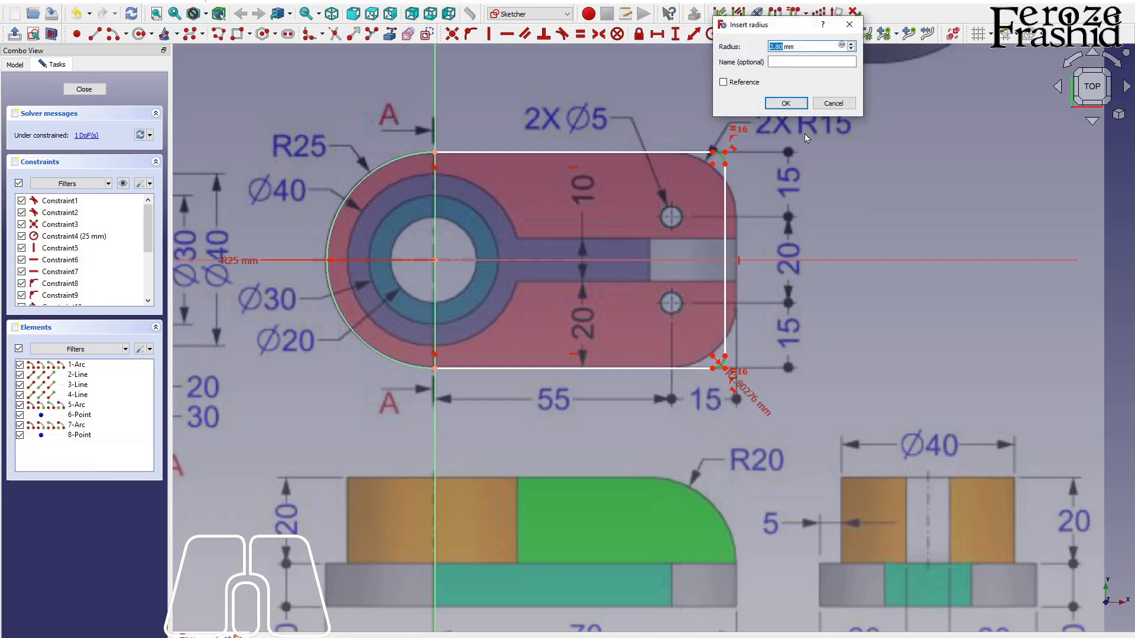
pyautogui.write('15')
pyautogui.press('Return')
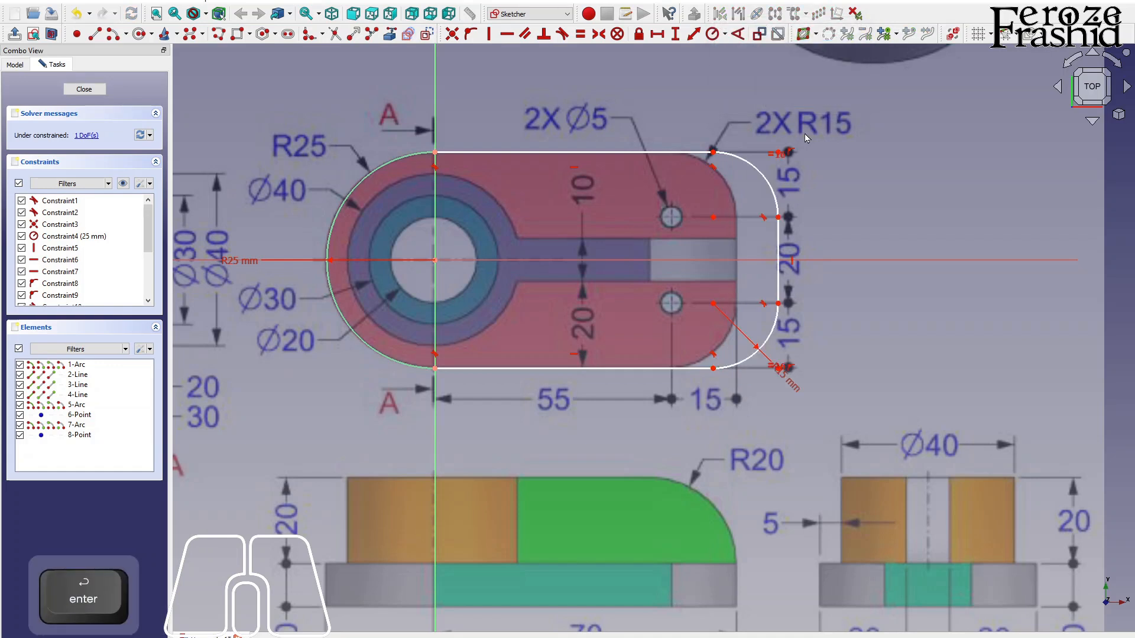
# - Constrain the horizontal distance from the large arc's upper endpoint to the preserved upper right corner point to 70 mm
pyautogui.scroll(3, 779, 154)
pyautogui.click(777, 154)
pyautogui.scroll(-3, 798, 254)
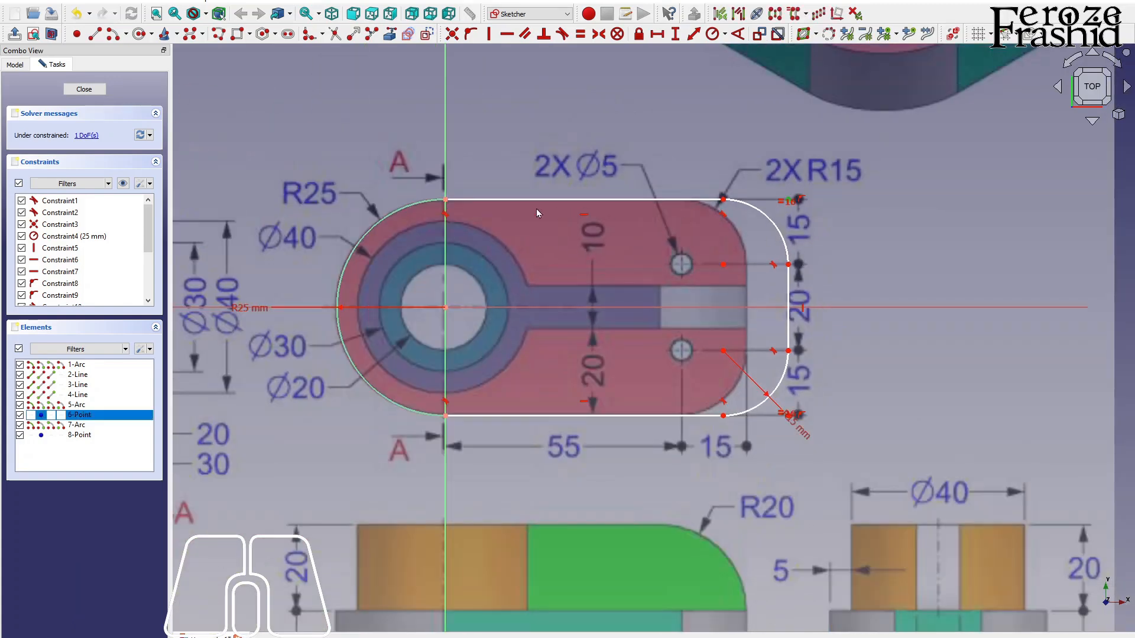
pyautogui.click(447, 202)
pyautogui.scroll(-2, 537, 247)
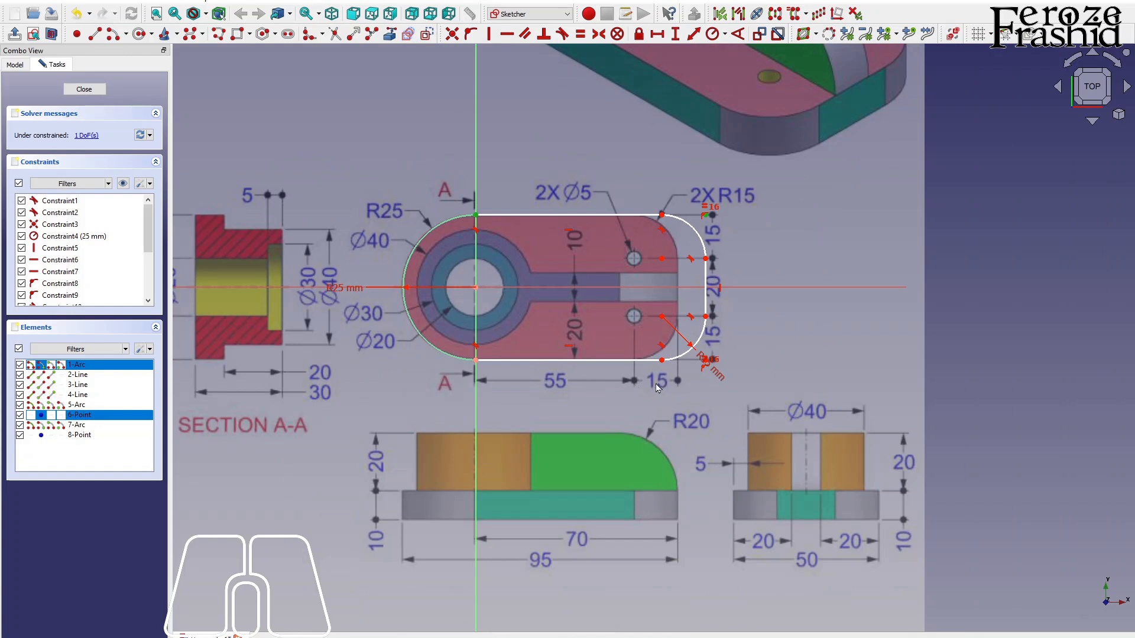
pyautogui.click(656, 34)
pyautogui.write('70')
pyautogui.press('Return')
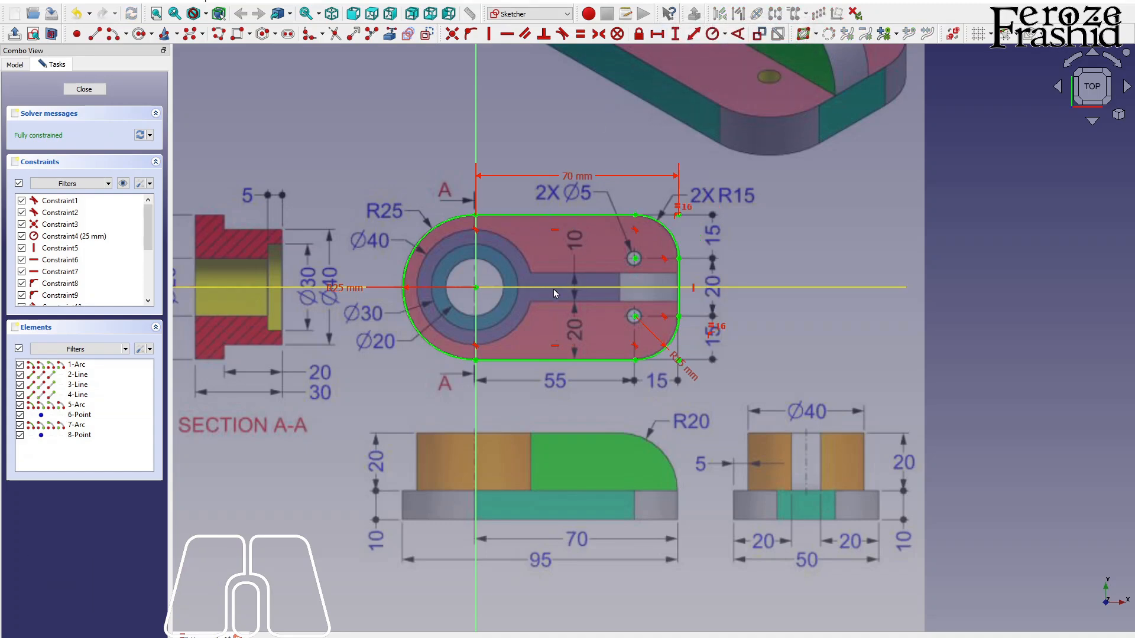
# - Draw two circles of about 2.8 mm radius centred on the centres of the two corner fillet arcs
pyautogui.scroll(3, 613, 286)
pyautogui.scroll(-1, 625, 246)
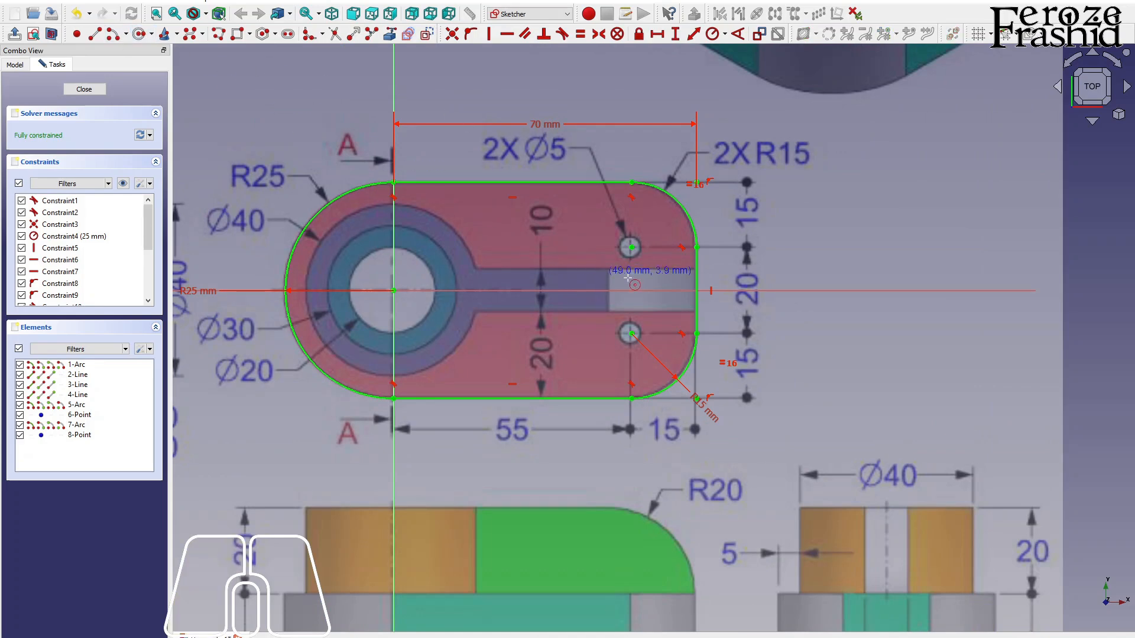
pyautogui.scroll(3, 629, 242)
pyautogui.click(632, 222)
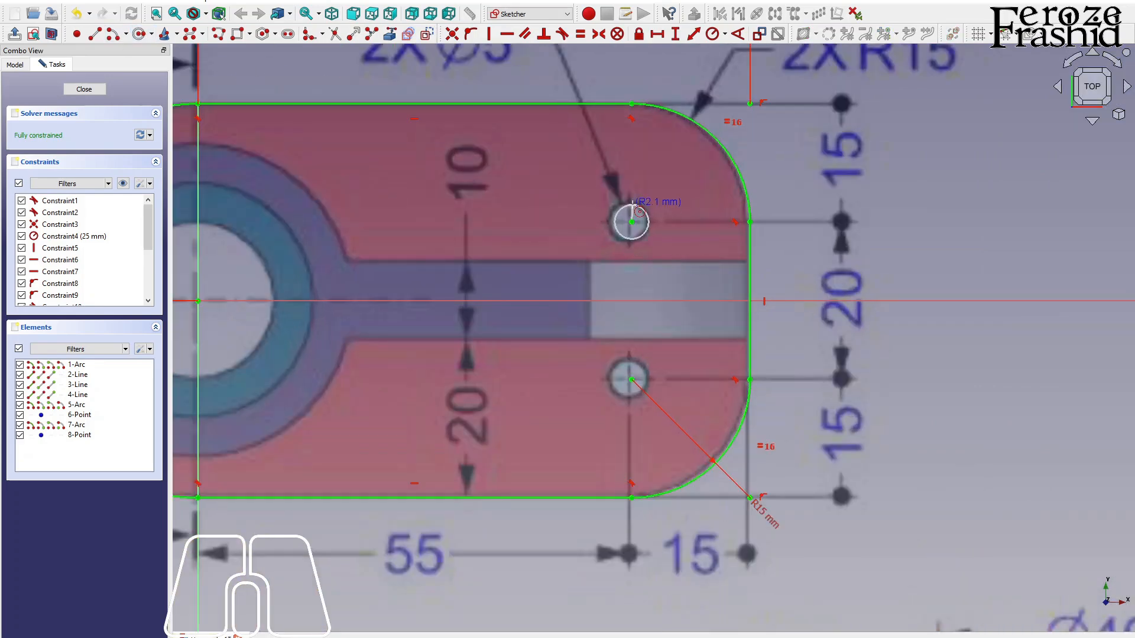
pyautogui.click(632, 204)
pyautogui.click(632, 379)
pyautogui.click(640, 363)
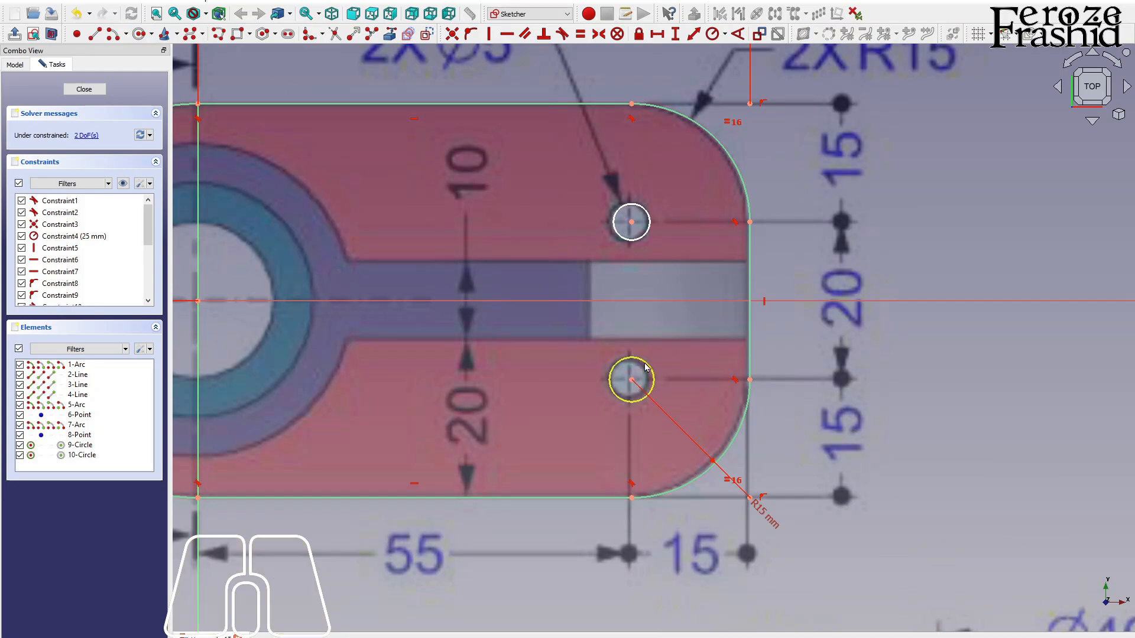
# - Make the two small hole circles equal and constrain their radius to 2.5 mm
pyautogui.click(642, 245)
pyautogui.scroll(-1, 641, 385)
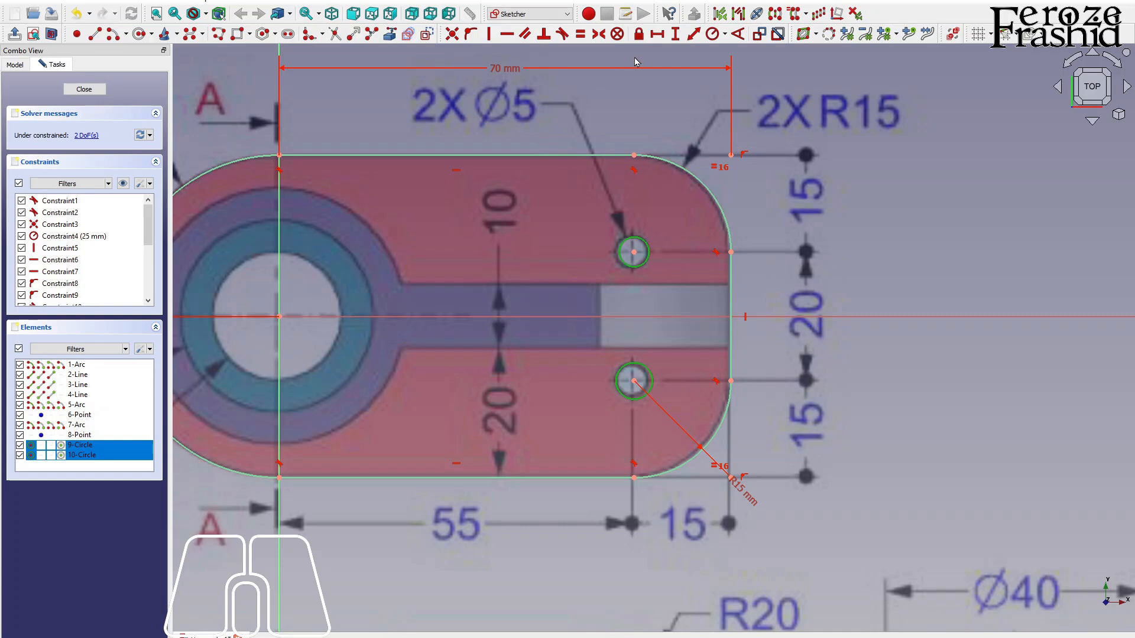
pyautogui.click(710, 35)
pyautogui.write('2.')
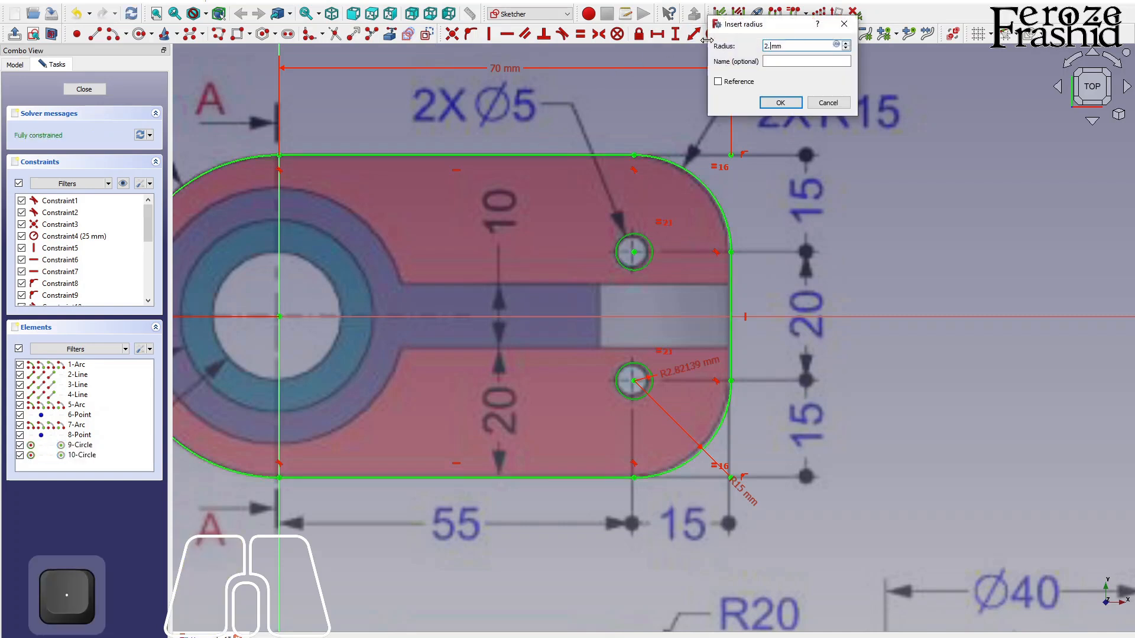
pyautogui.write('5')
pyautogui.press('Return')
# - Draw a circle centred on the origin, constrain its radius to 10 mm, and close the sketch
pyautogui.scroll(-2, 731, 214)
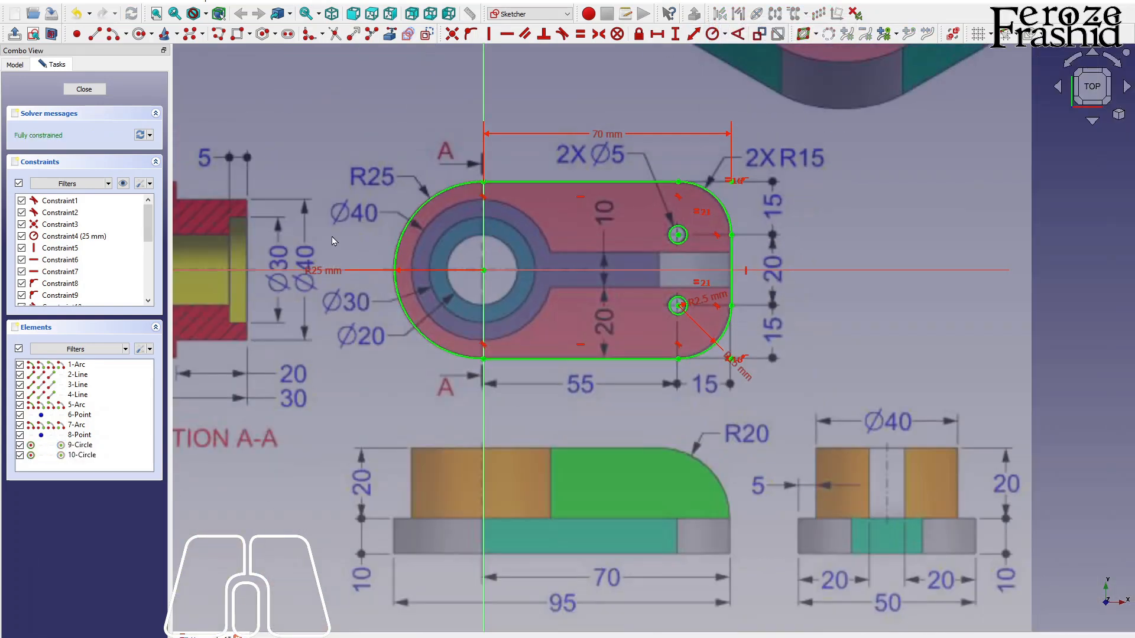
pyautogui.scroll(-2, 572, 342)
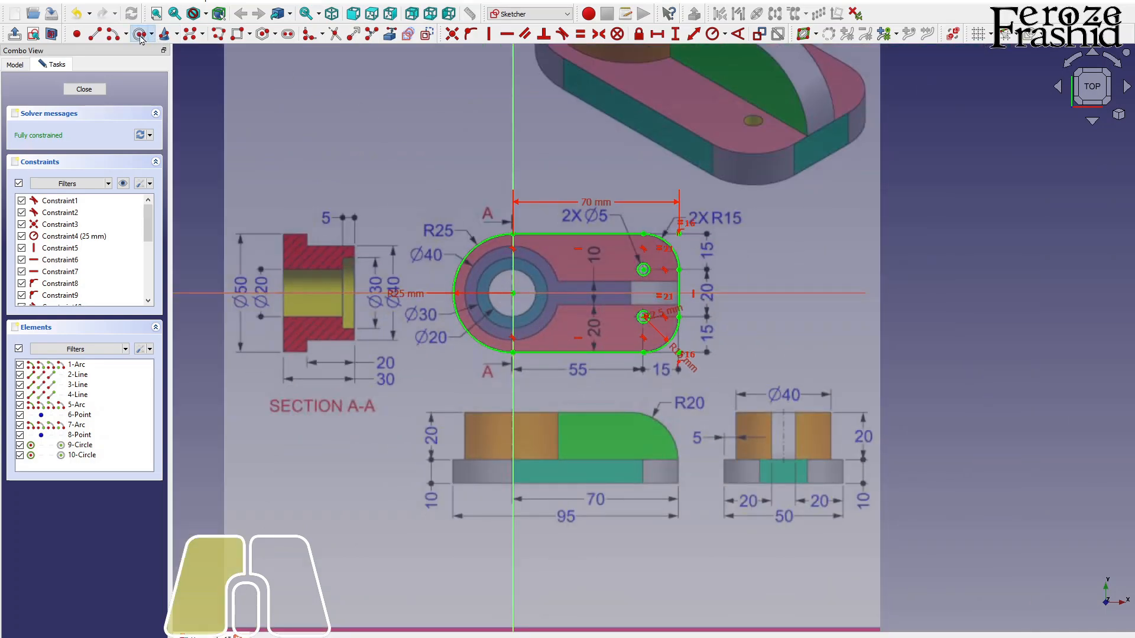
pyautogui.scroll(4, 509, 288)
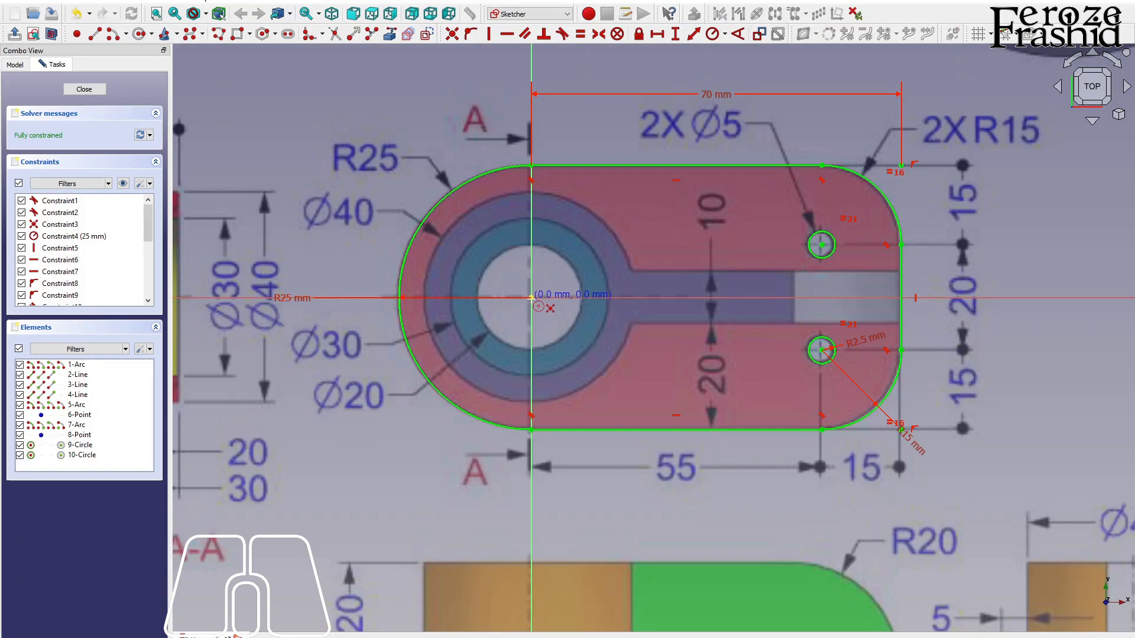
pyautogui.click(531, 297)
pyautogui.click(578, 269)
pyautogui.click(578, 268)
pyautogui.scroll(-3, 553, 348)
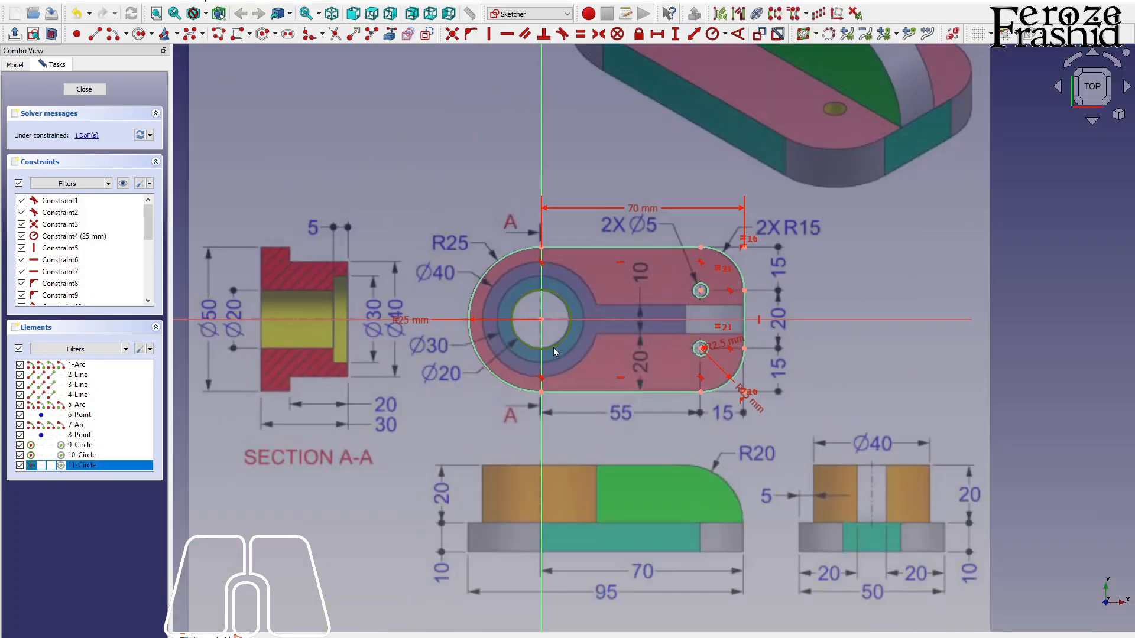
pyautogui.click(712, 35)
pyautogui.write('10')
pyautogui.press('Return')
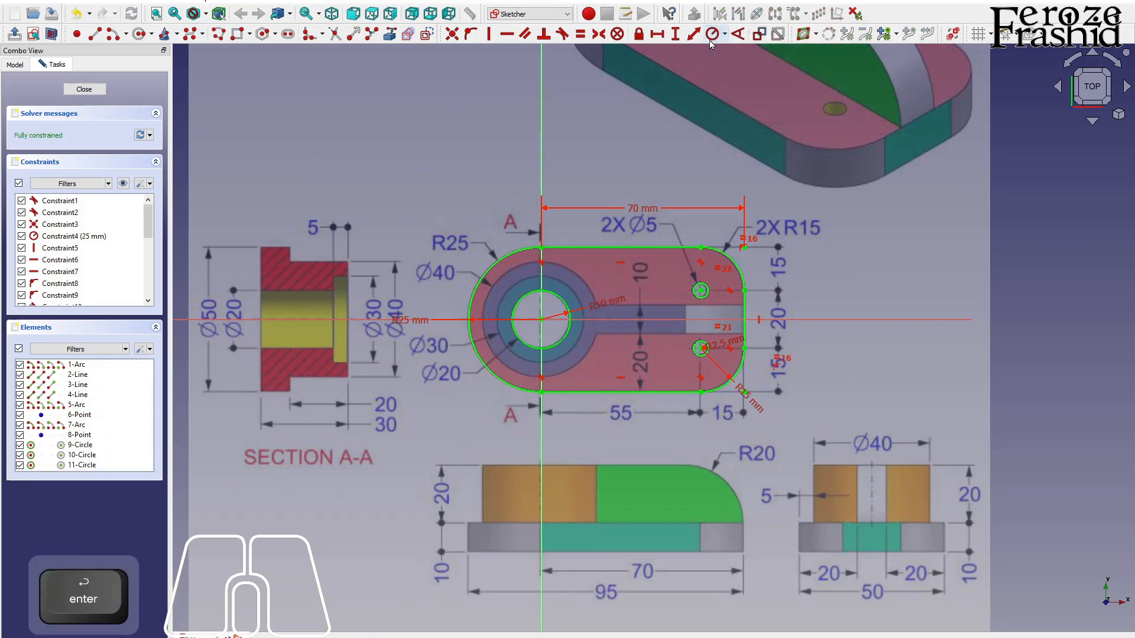
pyautogui.click(84, 88)
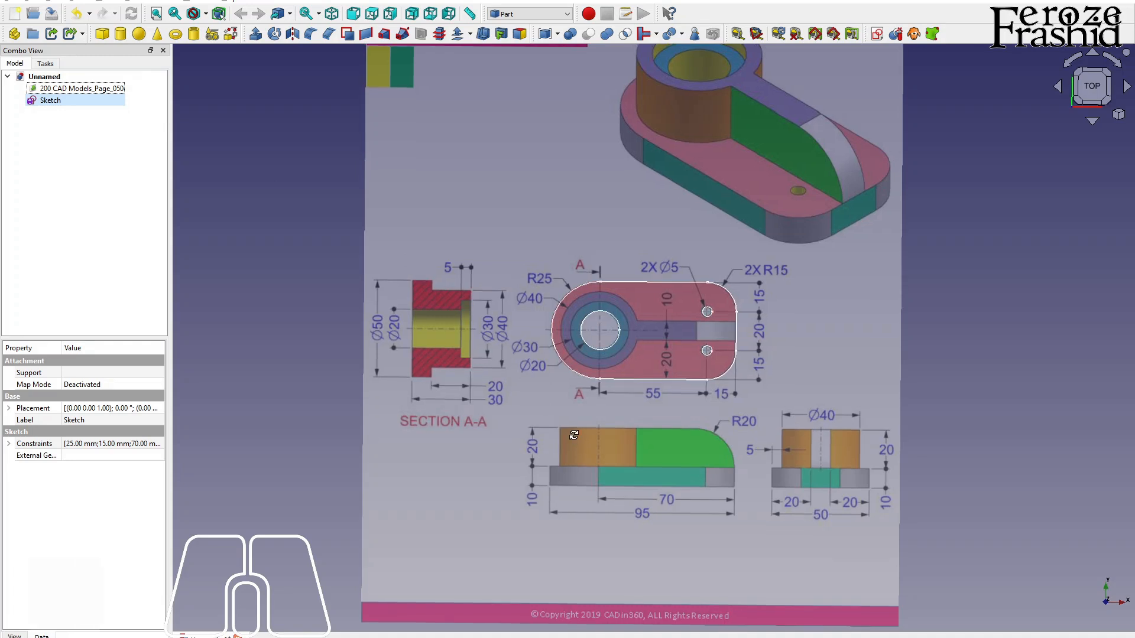
# - Rename the base plate sketch as sksBase
pyautogui.keyDown('alt'); pyautogui.moveTo(576, 441); pyautogui.dragTo(603, 387); pyautogui.keyUp('alt')
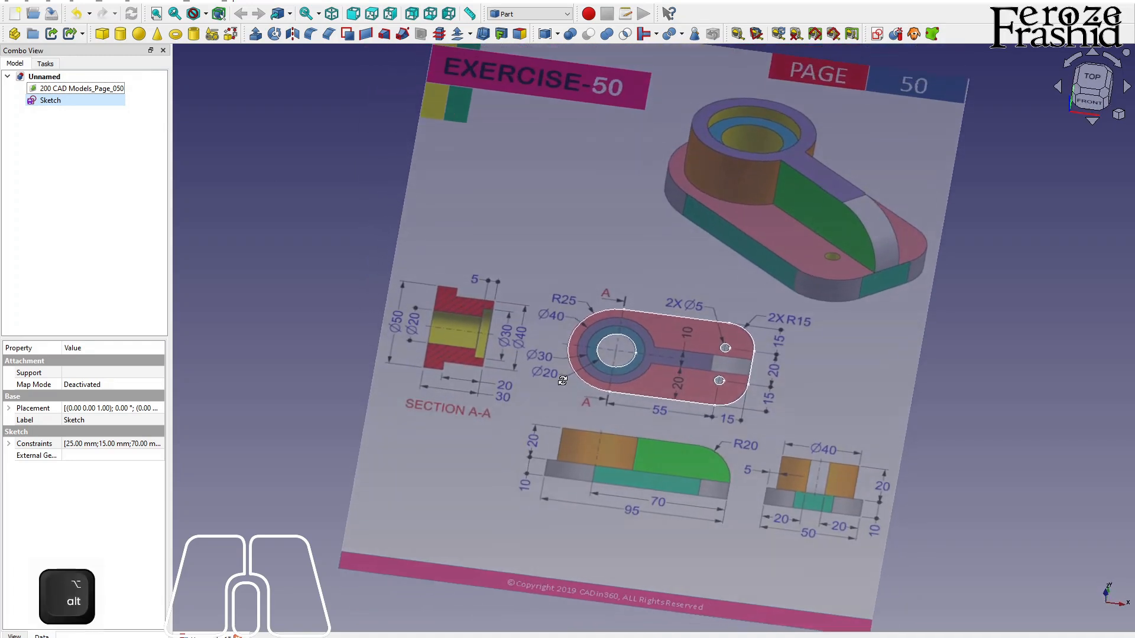
pyautogui.click(77, 101)
pyautogui.press('F2')
pyautogui.write('sksBase')
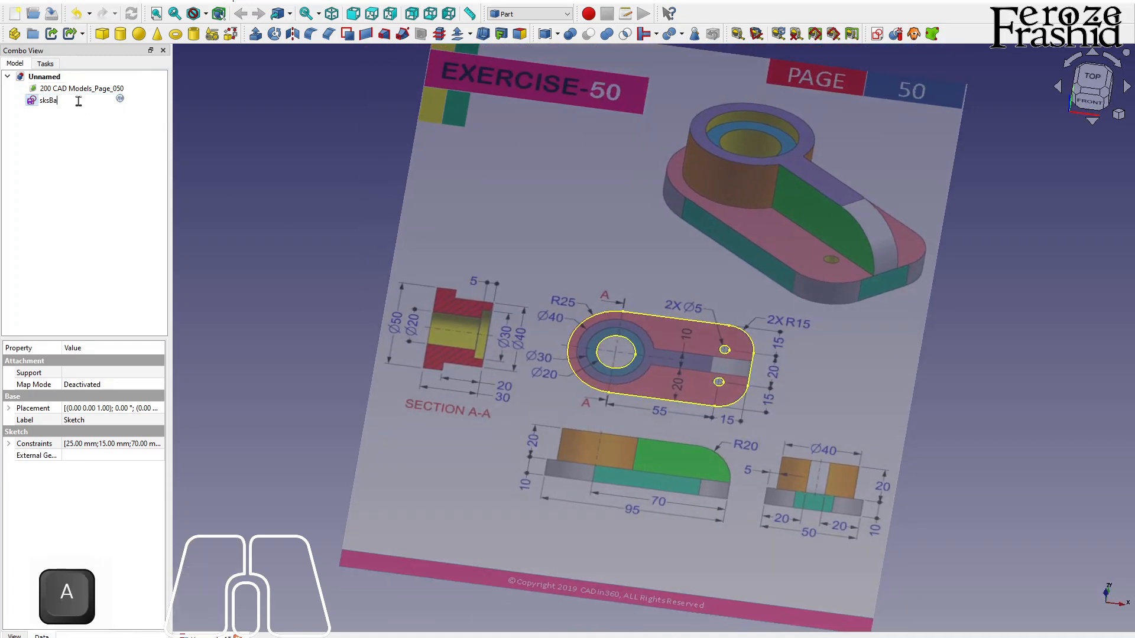
pyautogui.press('Return')
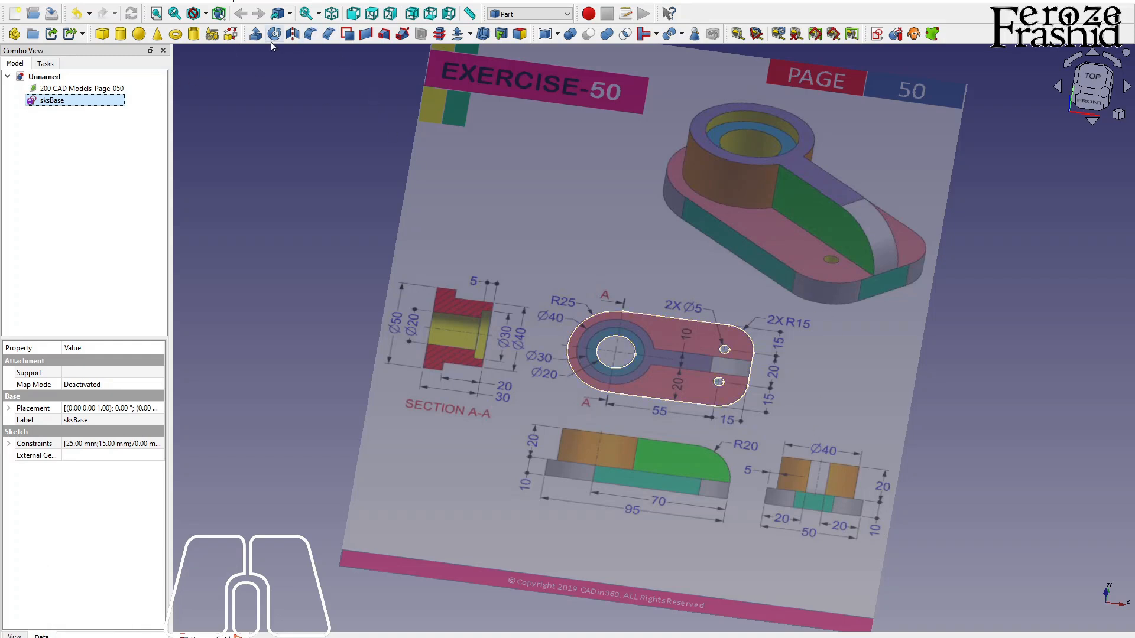
# - Extrude the sksBase sketch 10 mm along its normal as a solid base plate
pyautogui.click(255, 34)
pyautogui.press('Return')
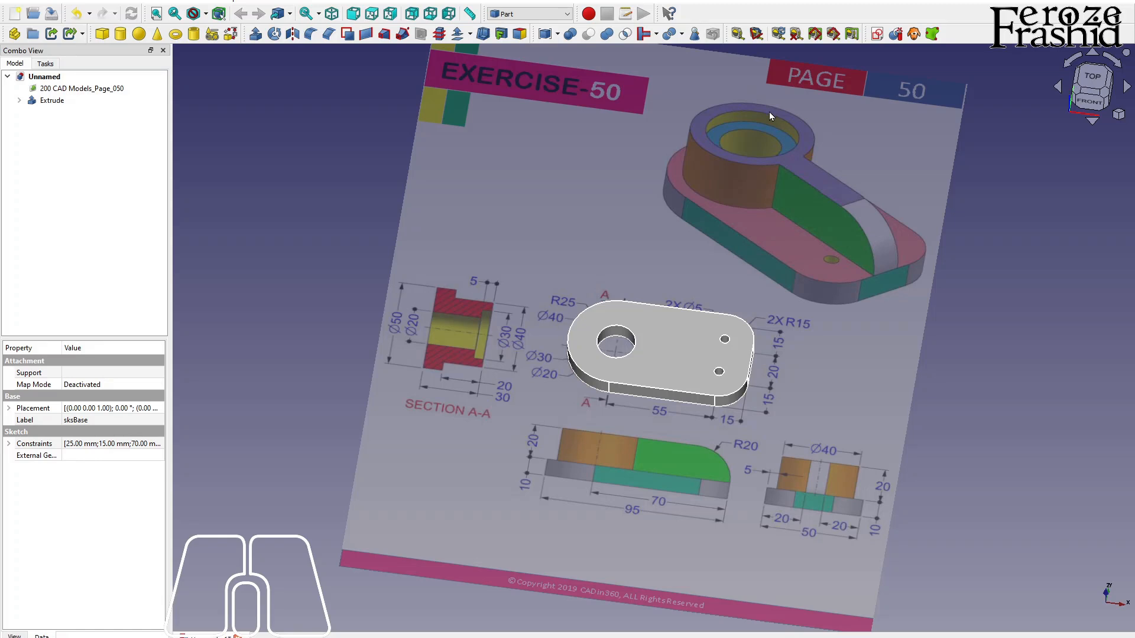
pyautogui.click(657, 347)
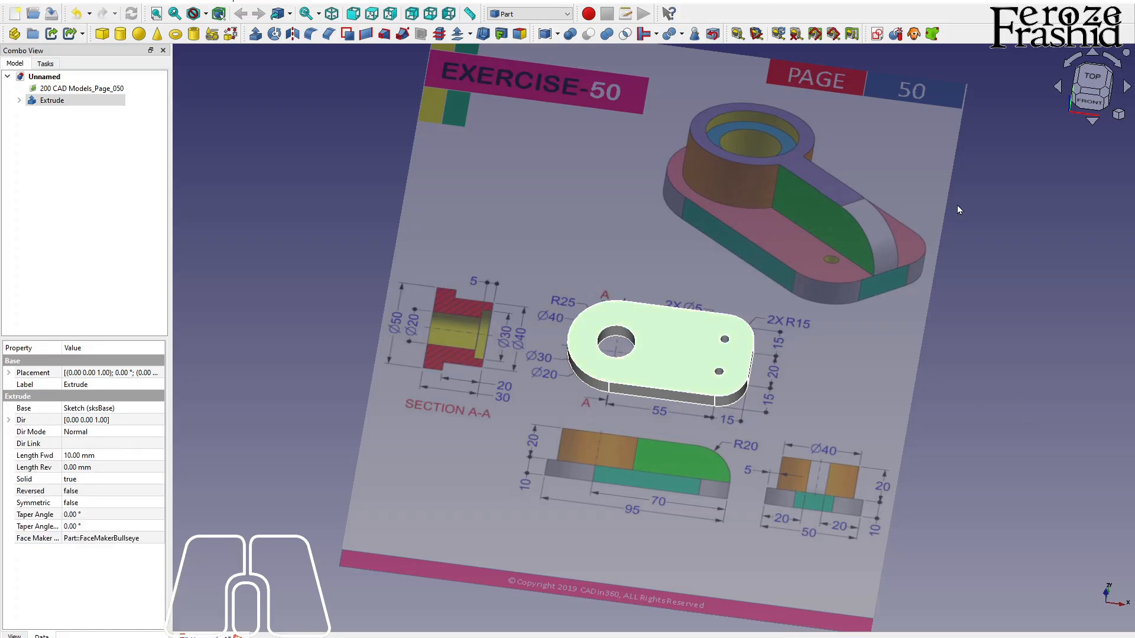
pyautogui.click(1011, 210)
# - Create a sketch on the XY plane and reference the plate's large hole edge as external geometry
pyautogui.click(877, 33)
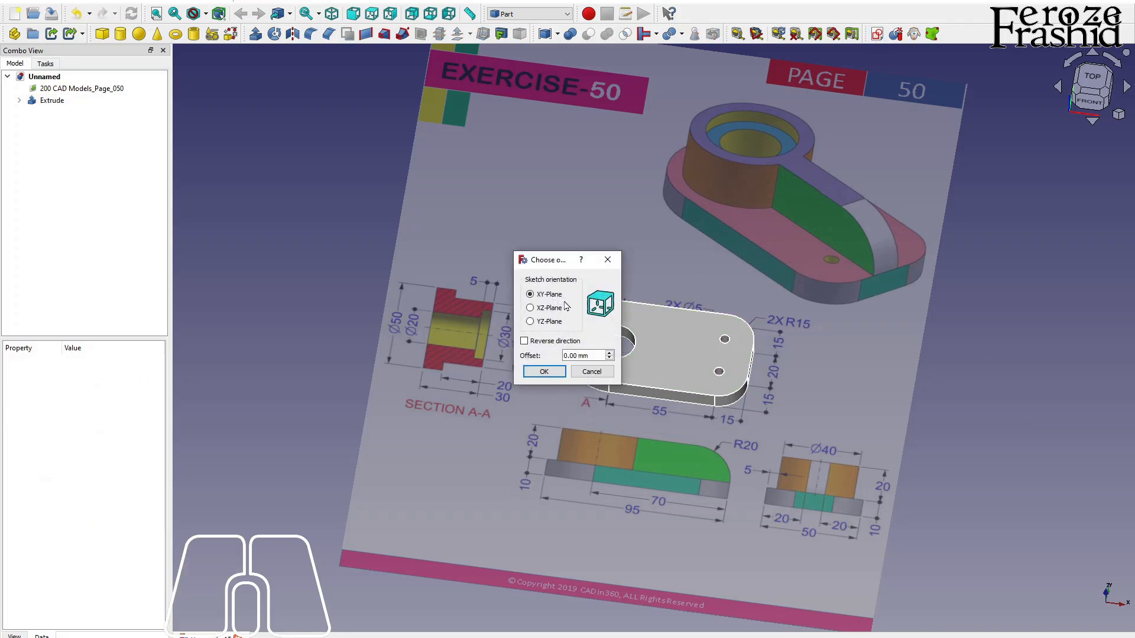
pyautogui.press('Return')
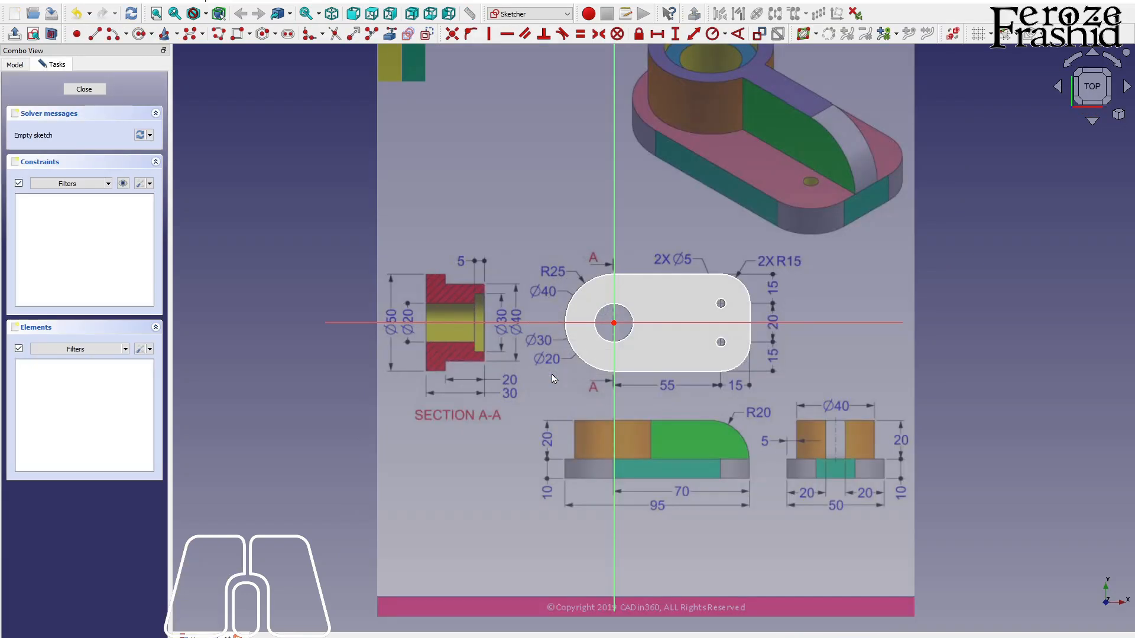
pyautogui.scroll(-1, 715, 336)
pyautogui.scroll(-1, 703, 339)
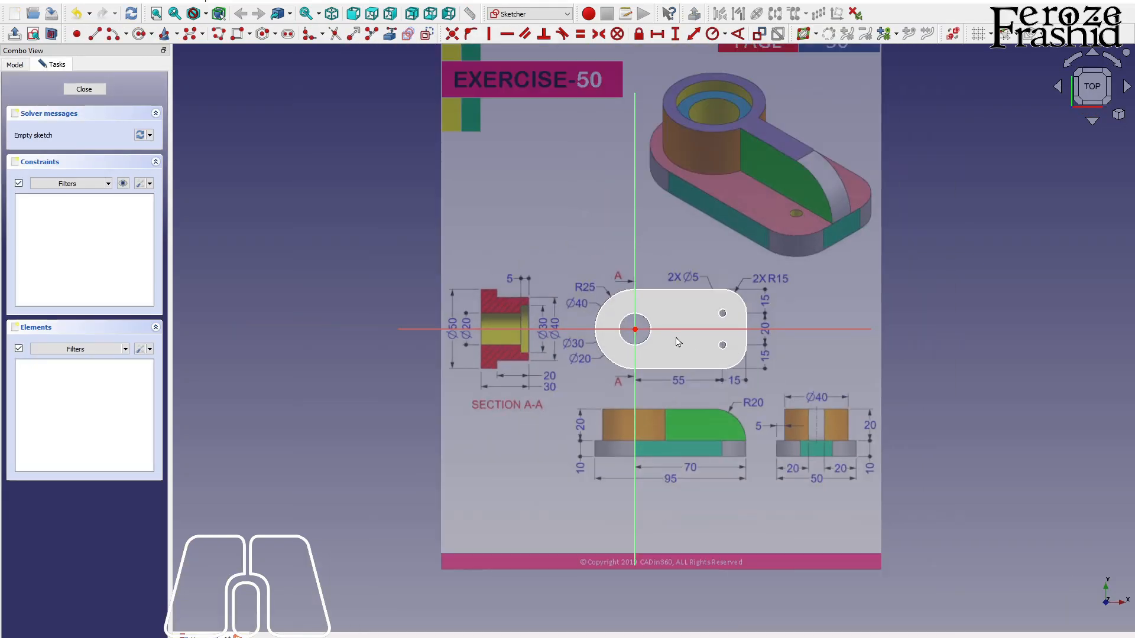
pyautogui.click(391, 36)
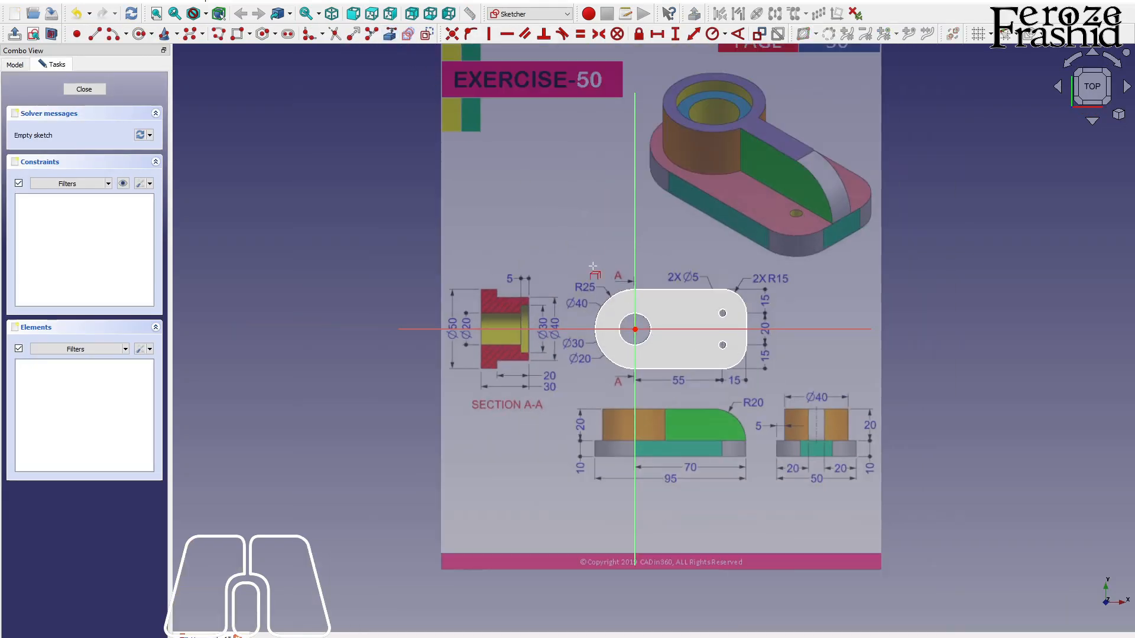
pyautogui.click(645, 319)
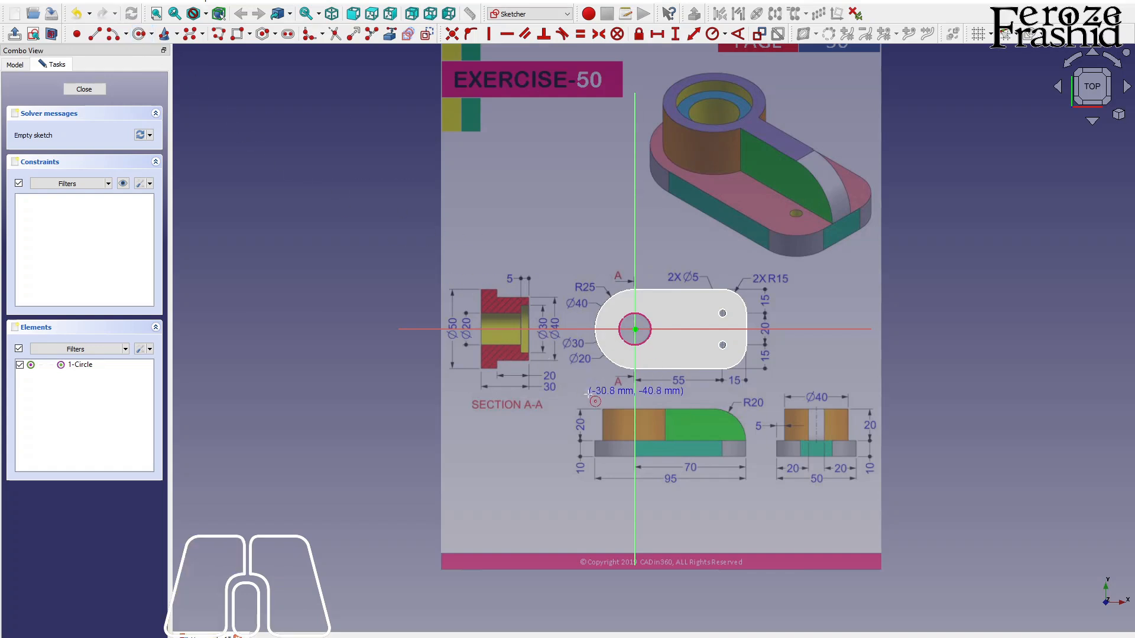
# - Draw a circle of about 20.8 mm radius around the large hole, centred on the origin
pyautogui.scroll(-2, 620, 358)
pyautogui.scroll(3, 665, 231)
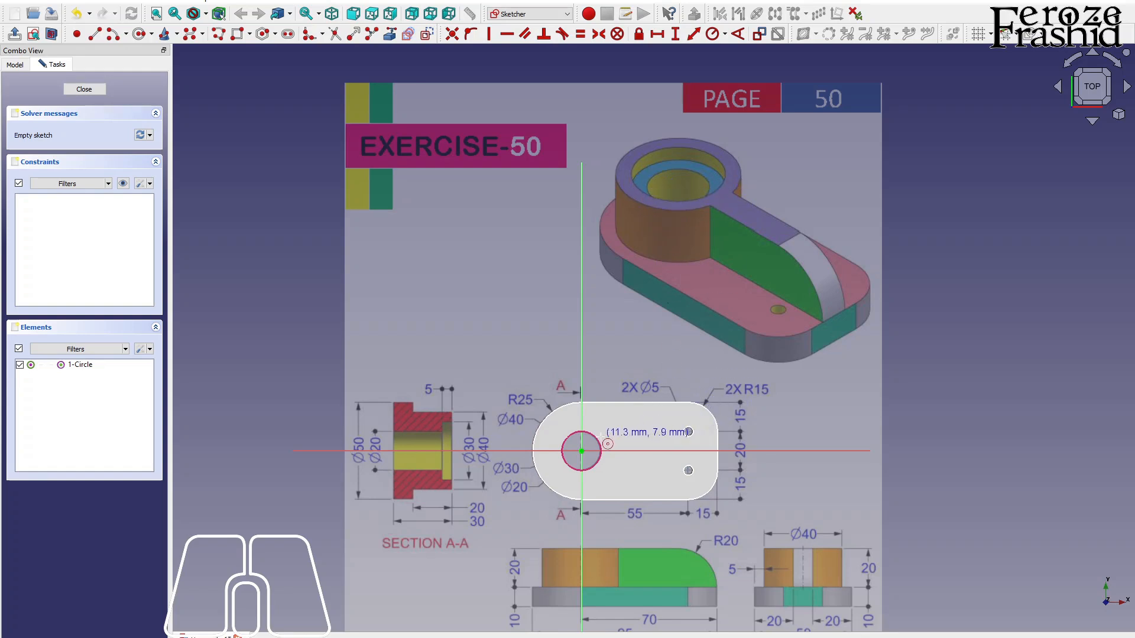
pyautogui.click(581, 450)
pyautogui.click(615, 428)
# - Draw a smaller circle at the origin and make it equal to the referenced hole edge
pyautogui.click(581, 451)
pyautogui.click(594, 447)
pyautogui.rightClick(595, 447)
pyautogui.click(594, 448)
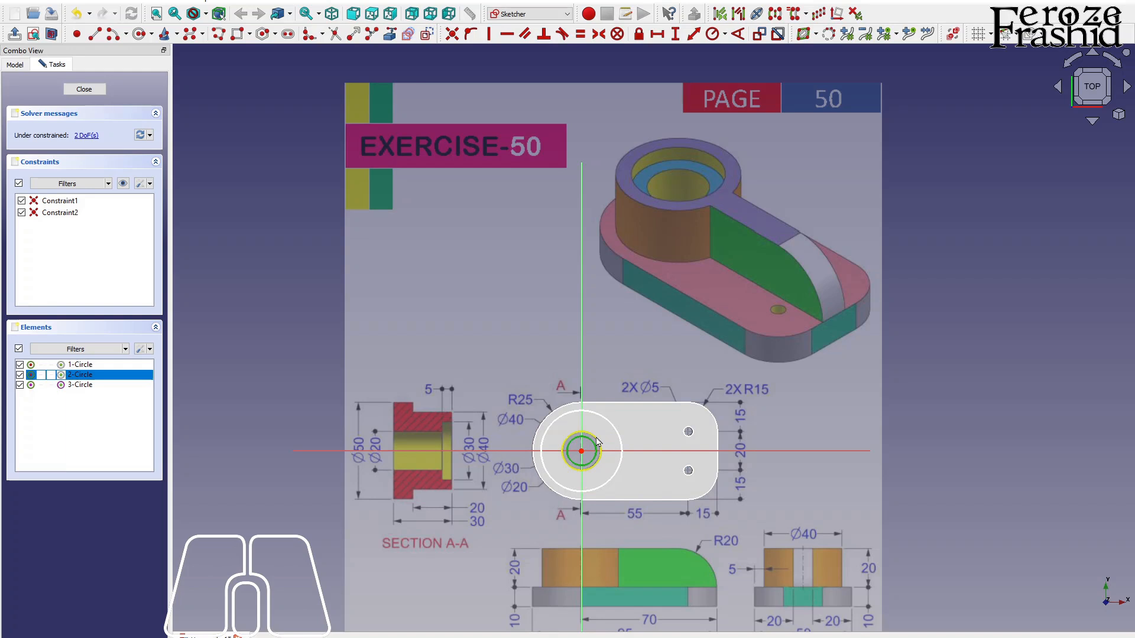
pyautogui.click(580, 35)
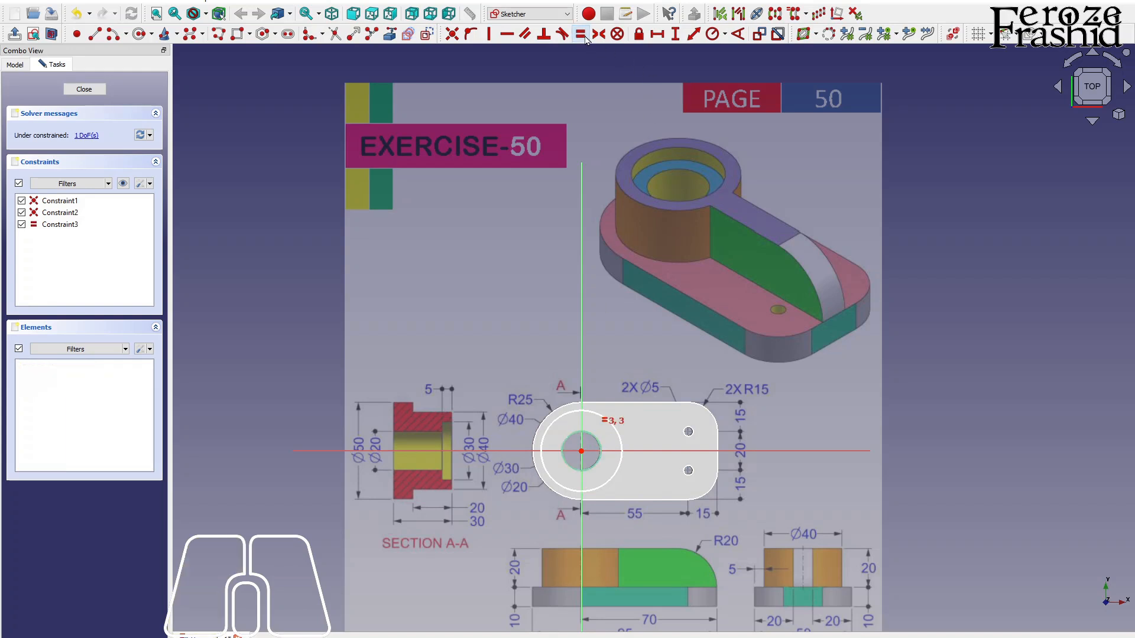
# - Constrain the outer circle's radius to 20 mm
pyautogui.click(591, 411)
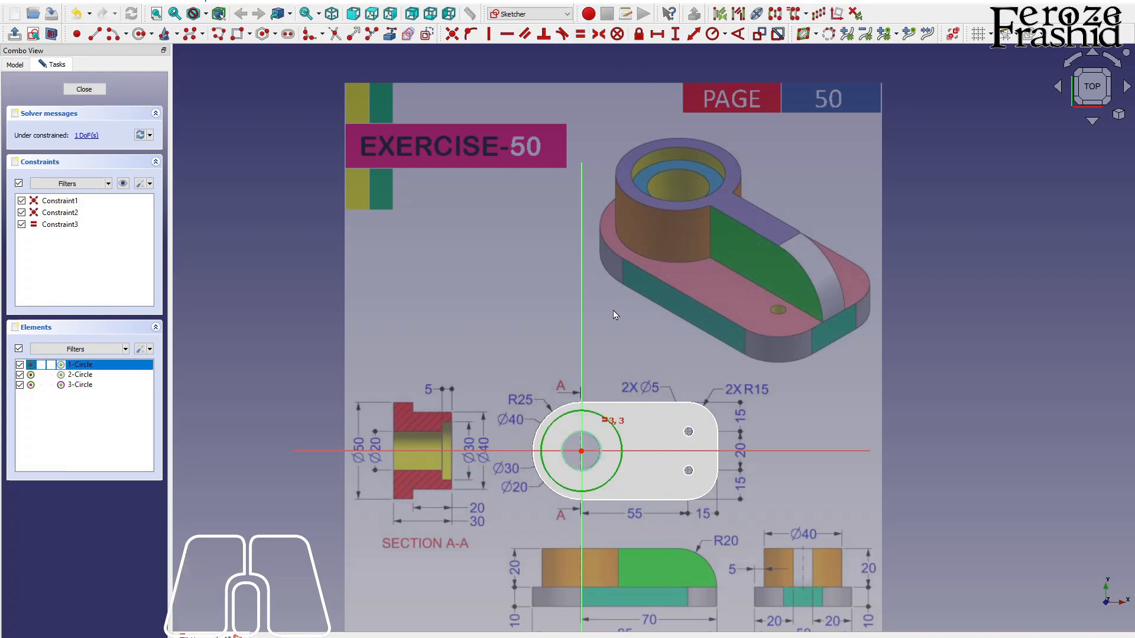
pyautogui.click(712, 33)
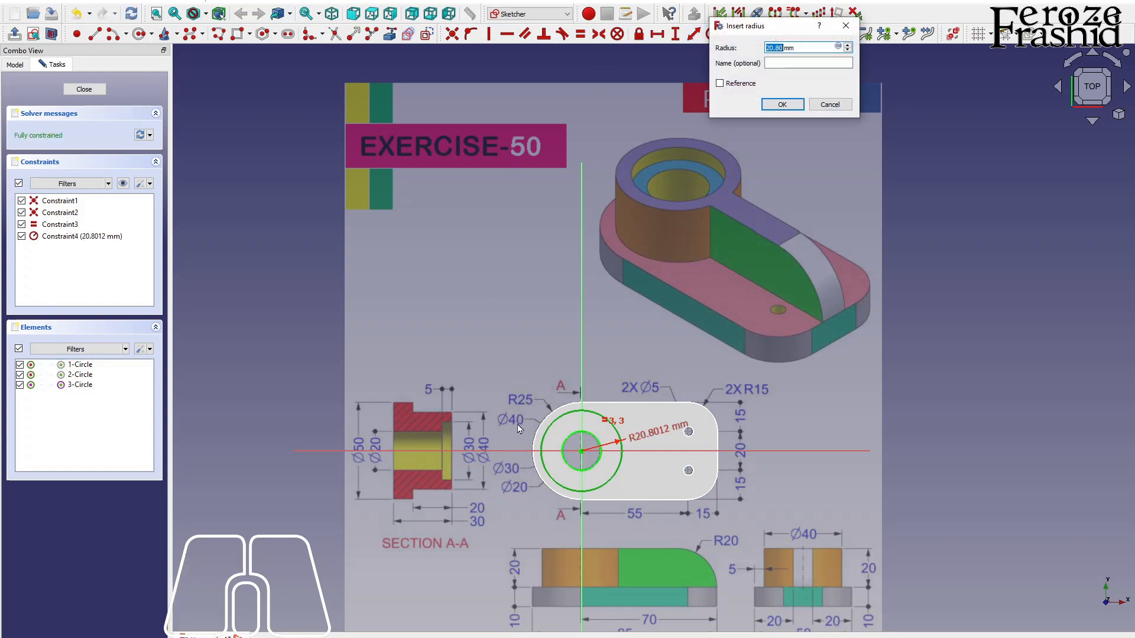
pyautogui.write('20')
pyautogui.press('Return')
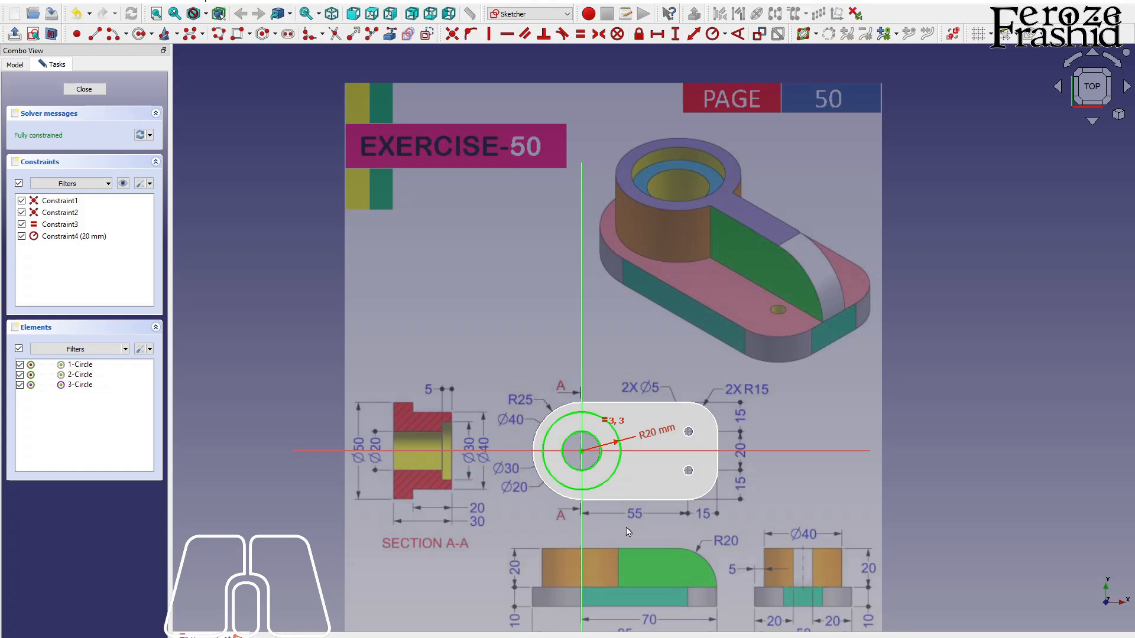
# - Draw a rectangle about 12 mm high for the rib, from the outer circle to the plate's straight right edge
pyautogui.click(236, 36)
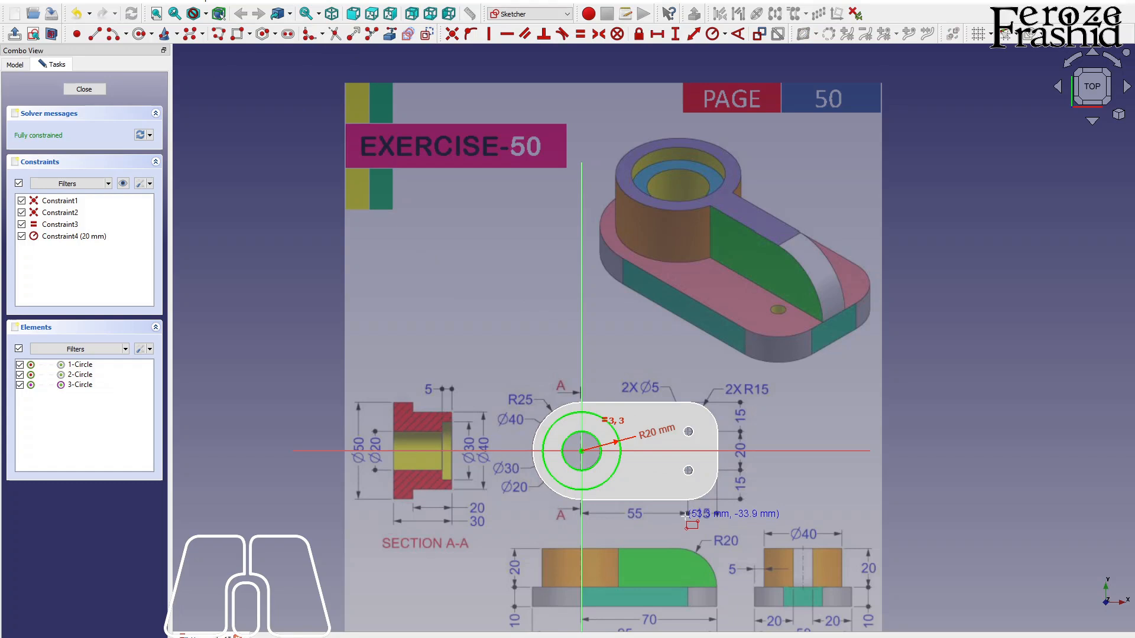
pyautogui.click(622, 447)
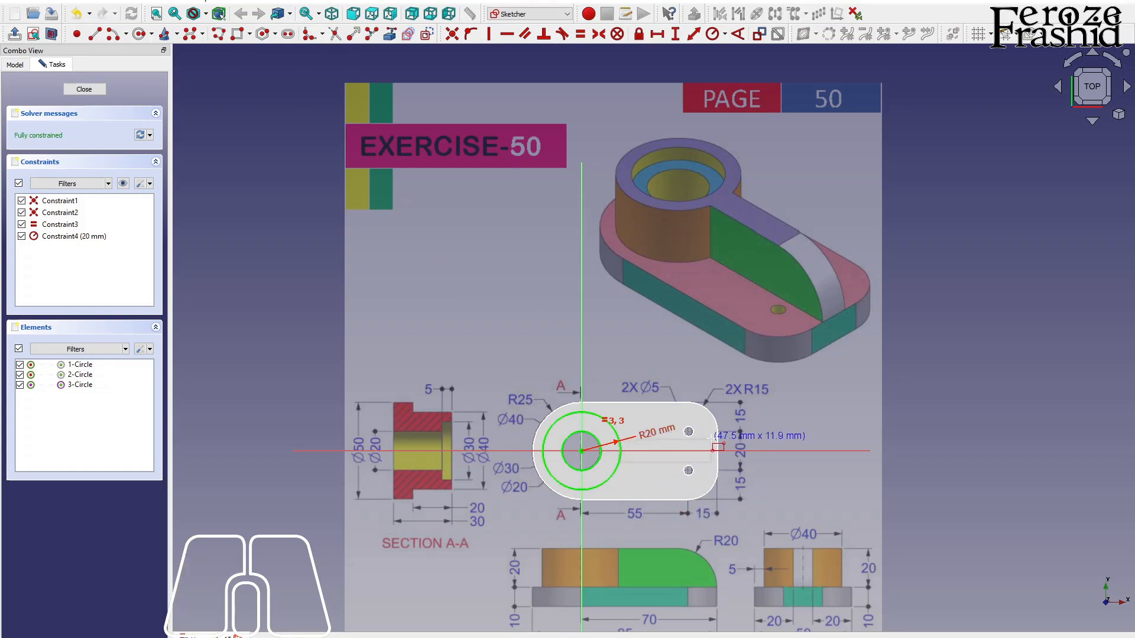
pyautogui.click(717, 461)
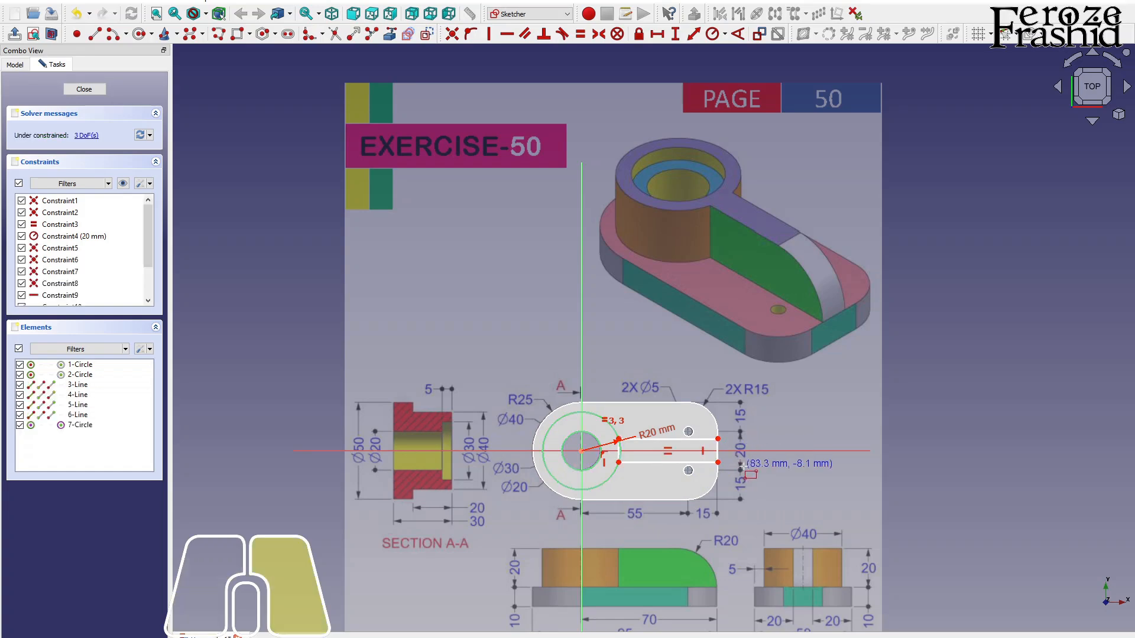
pyautogui.scroll(2, 683, 464)
pyautogui.scroll(3, 627, 450)
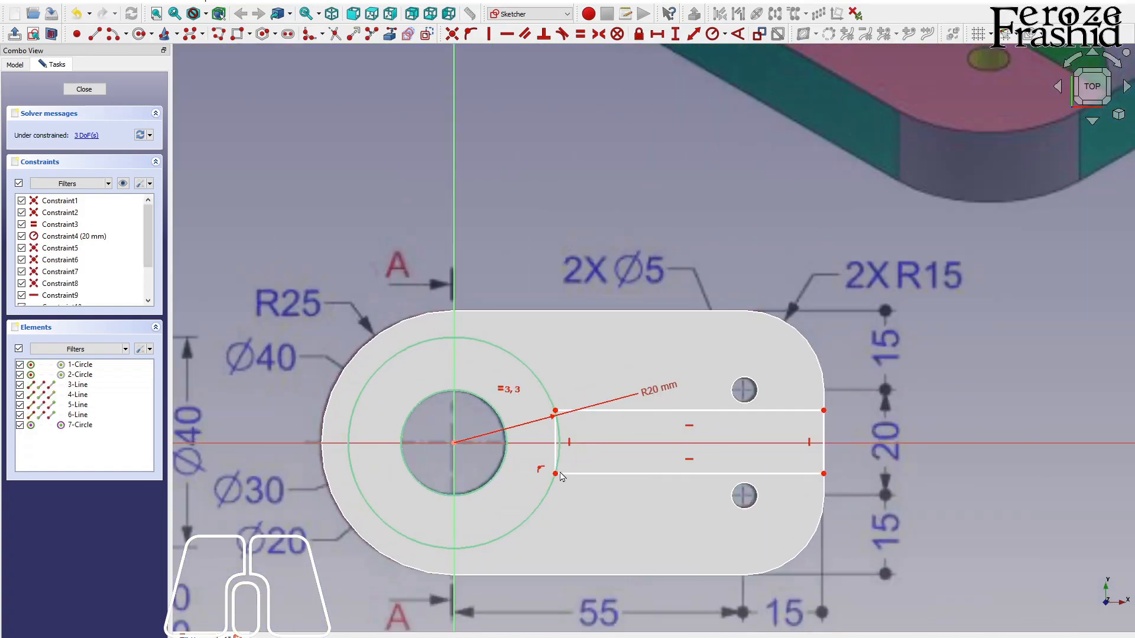
# - Constrain the rectangle's upper left corner onto the outer circle and delete the rectangle's left vertical line
pyautogui.moveTo(555, 477); pyautogui.dragTo(555, 478)
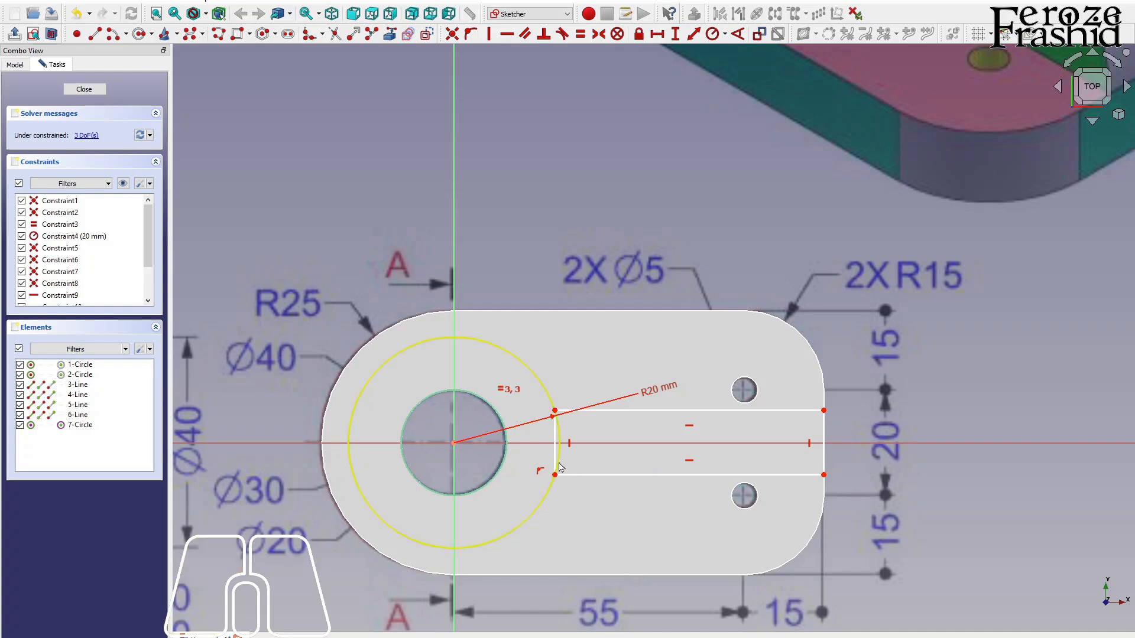
pyautogui.click(554, 411)
pyautogui.click(550, 401)
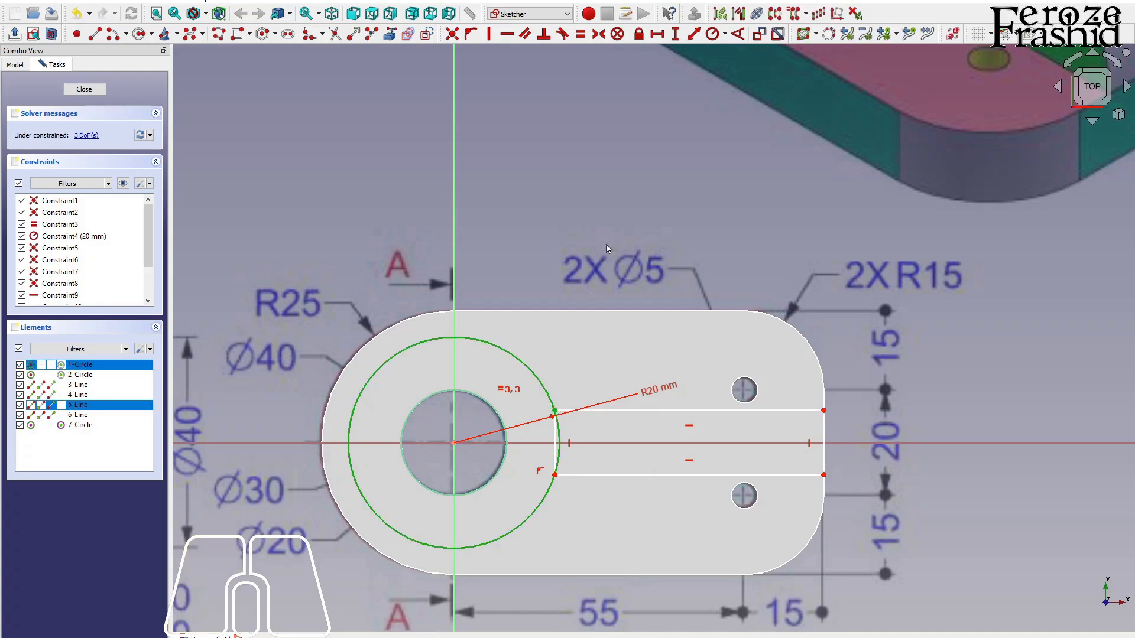
pyautogui.click(470, 34)
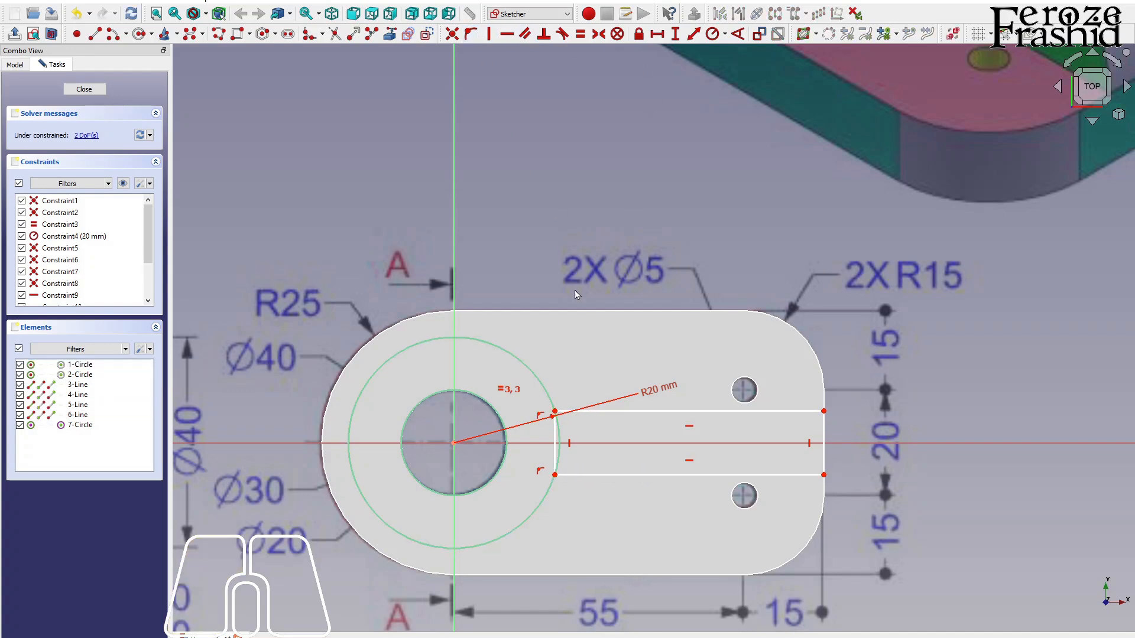
pyautogui.click(556, 445)
pyautogui.press('Delete')
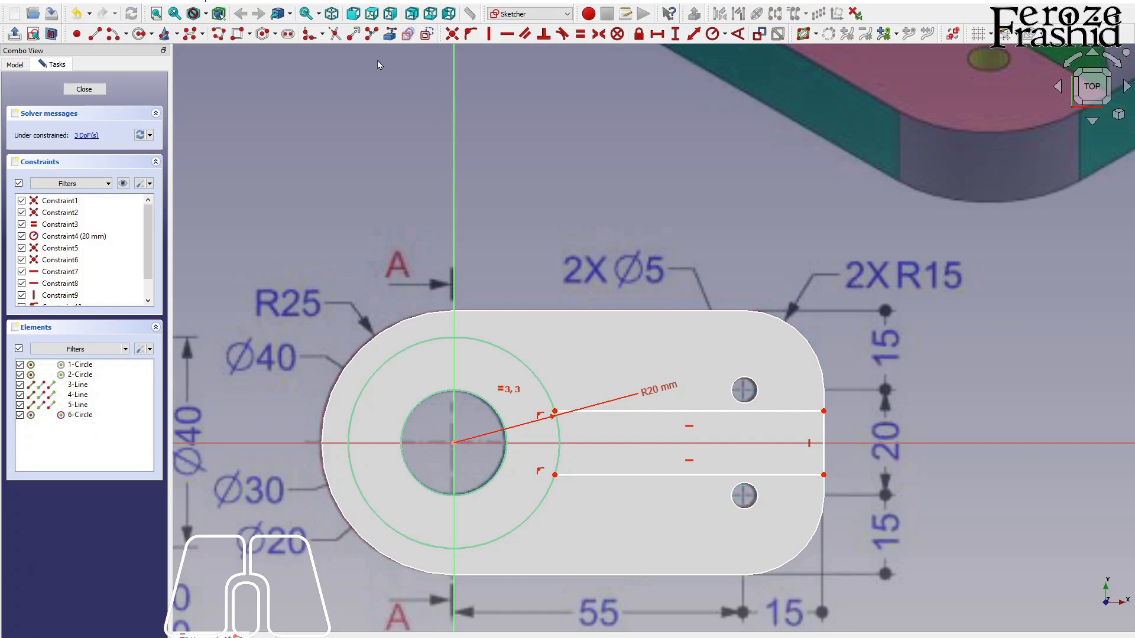
# - Reference the plate's straight right edge as external geometry in the sketch and pull the rib's upper line slightly towards the horizontal axis
pyautogui.click(390, 34)
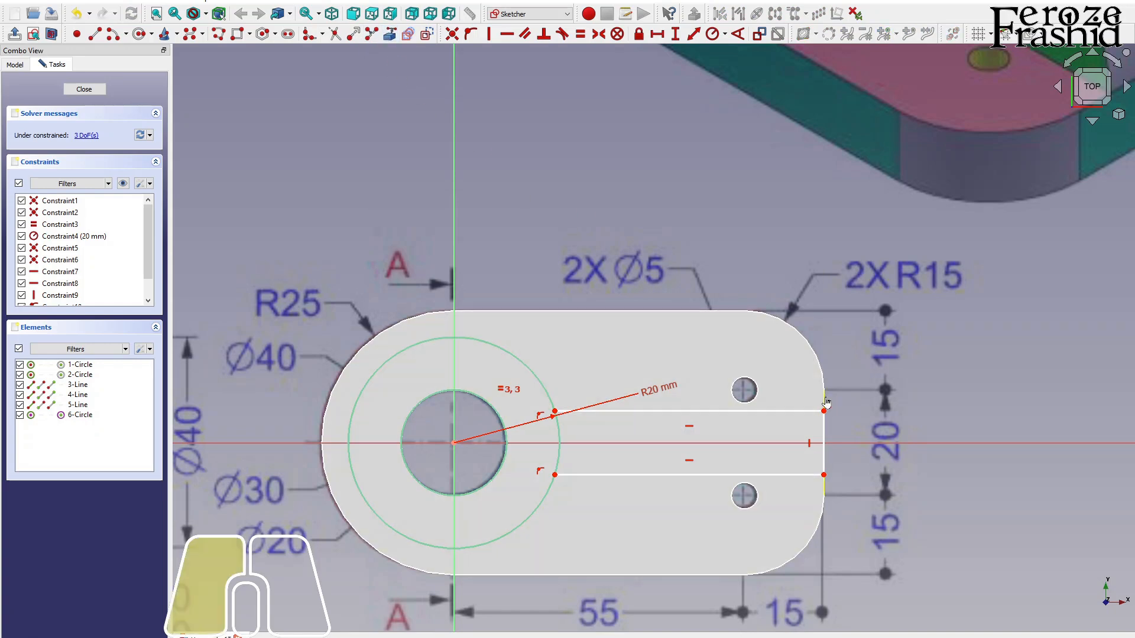
pyautogui.click(824, 410)
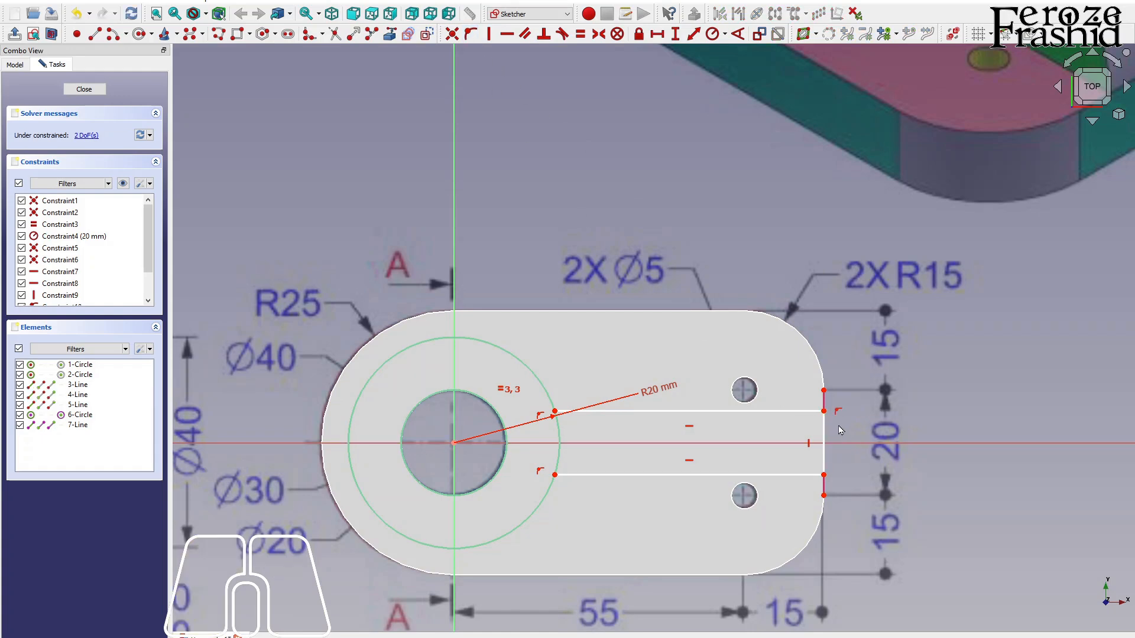
pyautogui.moveTo(824, 412); pyautogui.dragTo(823, 416)
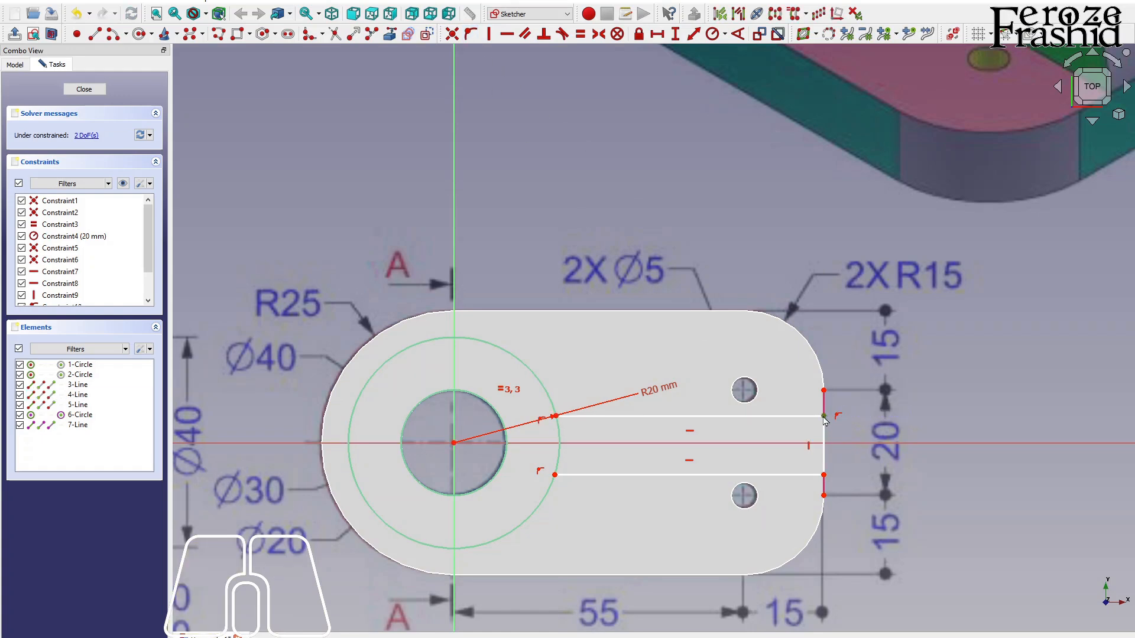
# - Try to make the rib's two right corners symmetric about the horizontal axis
pyautogui.click(823, 463)
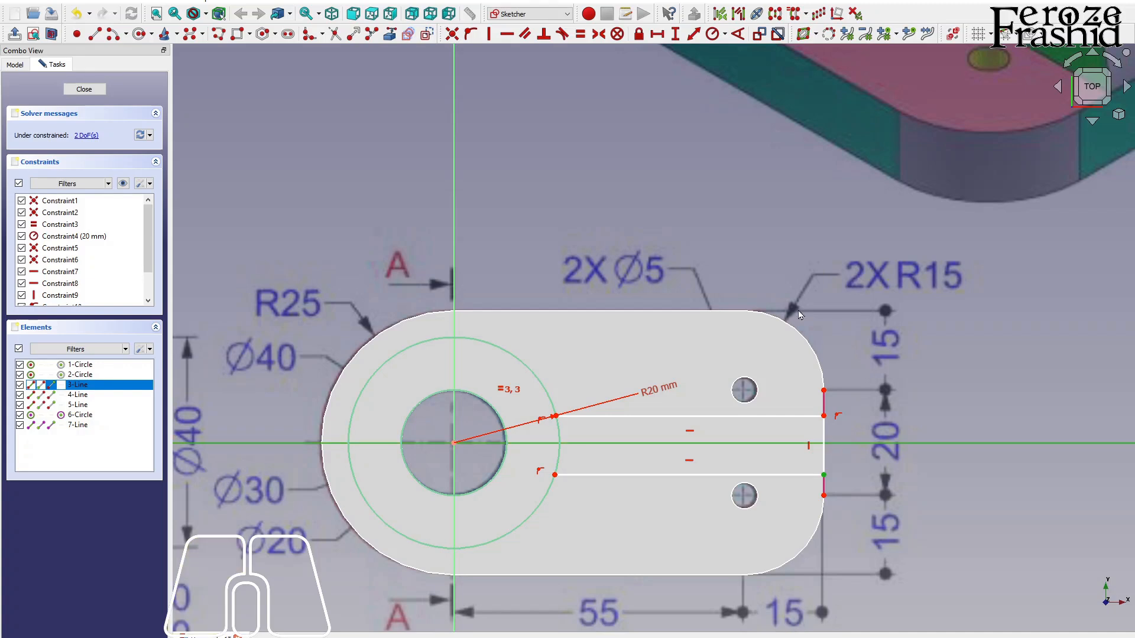
pyautogui.click(599, 33)
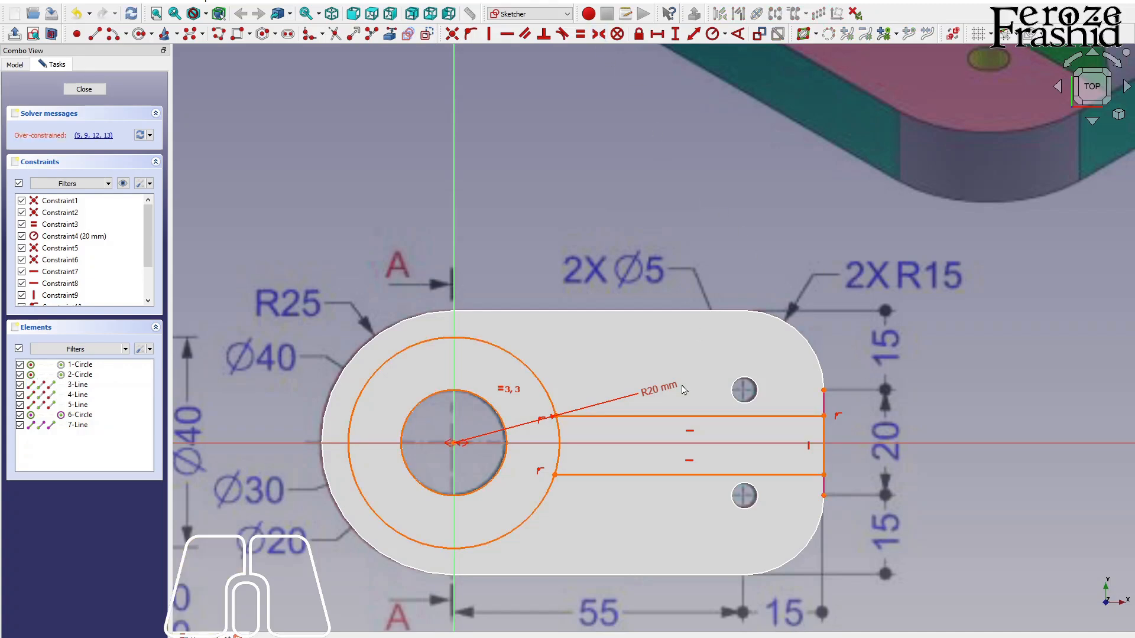
pyautogui.hotkey('ctrl', 'z')
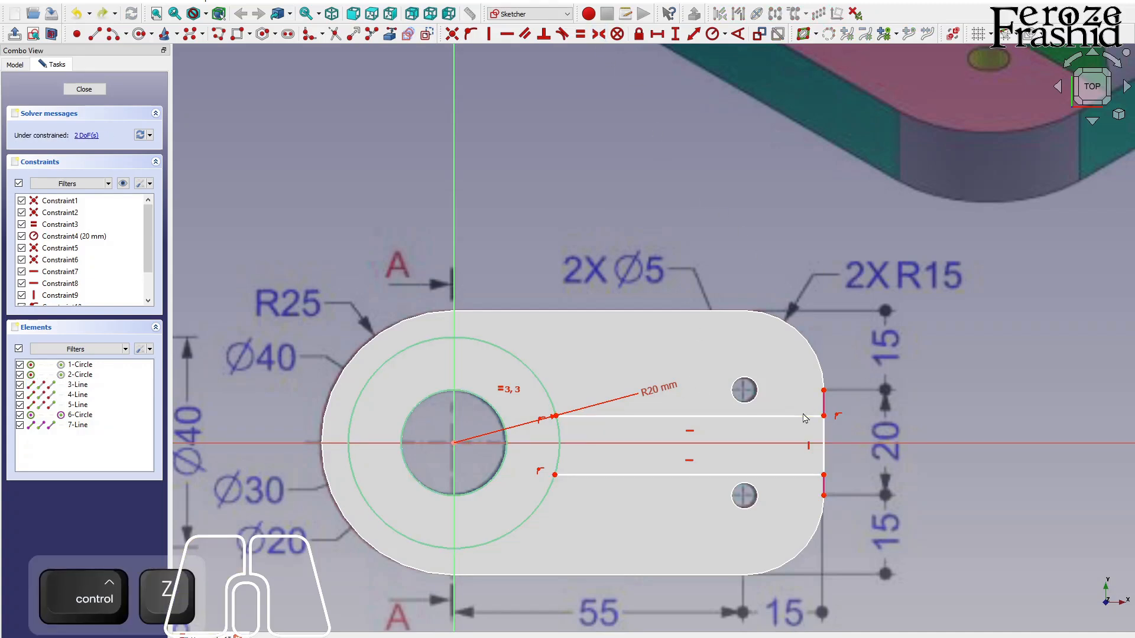
# - Pull the rib's lower line closer to the horizontal axis and make the rib's two left corners symmetric about that axis
pyautogui.moveTo(824, 415)
pyautogui.mouseDown()
pyautogui.moveTo(825, 404)
pyautogui.moveTo(822, 430)
pyautogui.moveTo(822, 415)
pyautogui.mouseUp()
pyautogui.moveTo(823, 475); pyautogui.dragTo(824, 463)
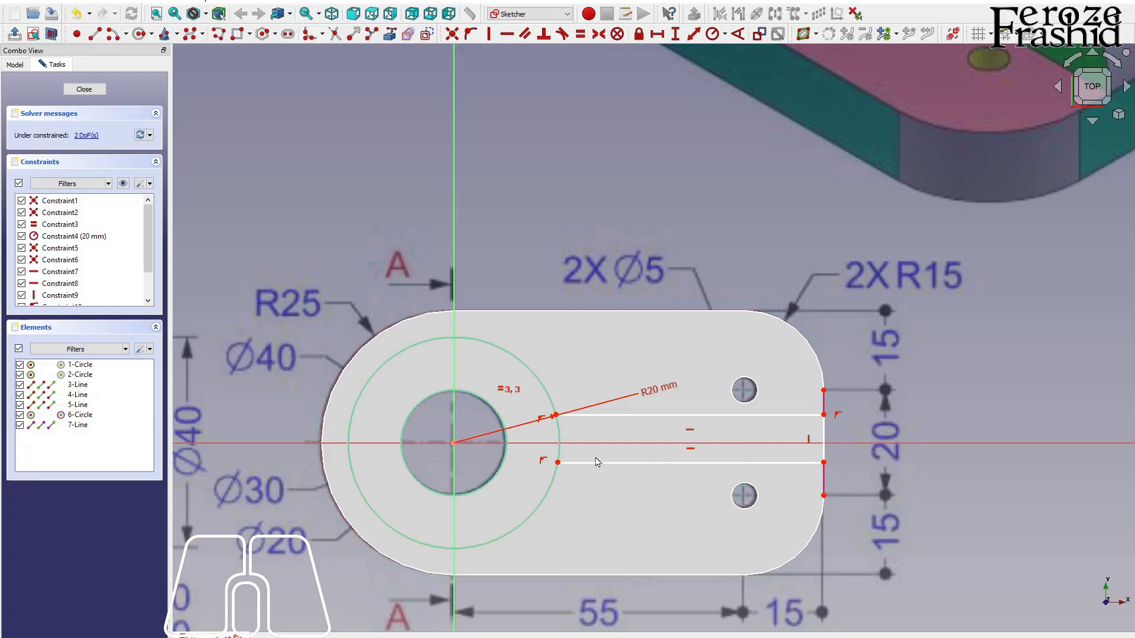
pyautogui.click(558, 462)
pyautogui.click(556, 414)
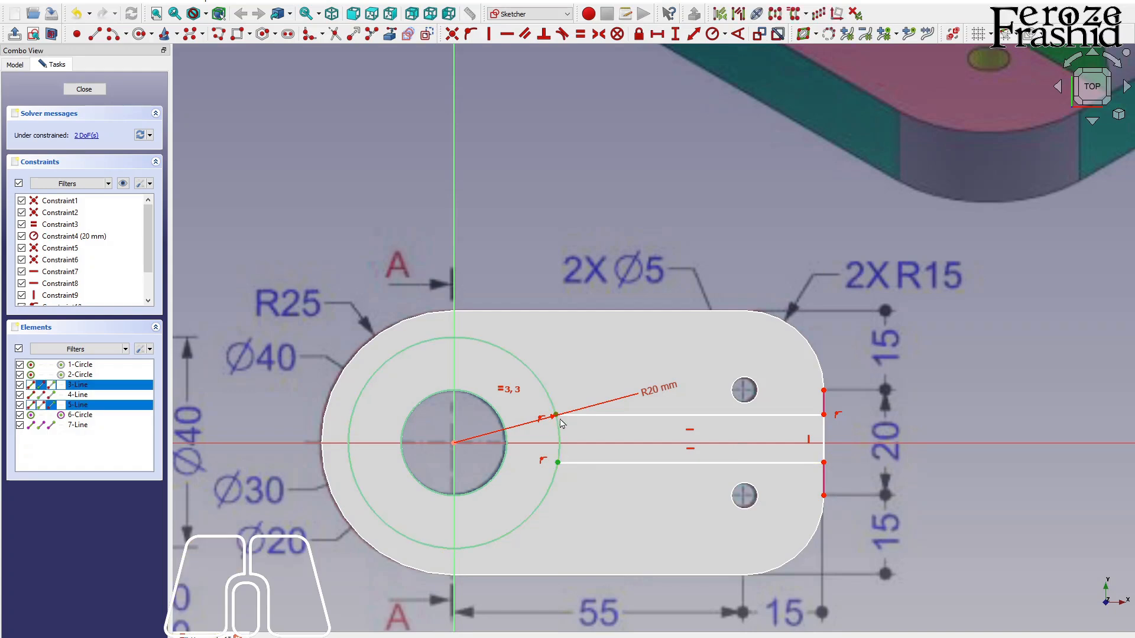
pyautogui.click(586, 443)
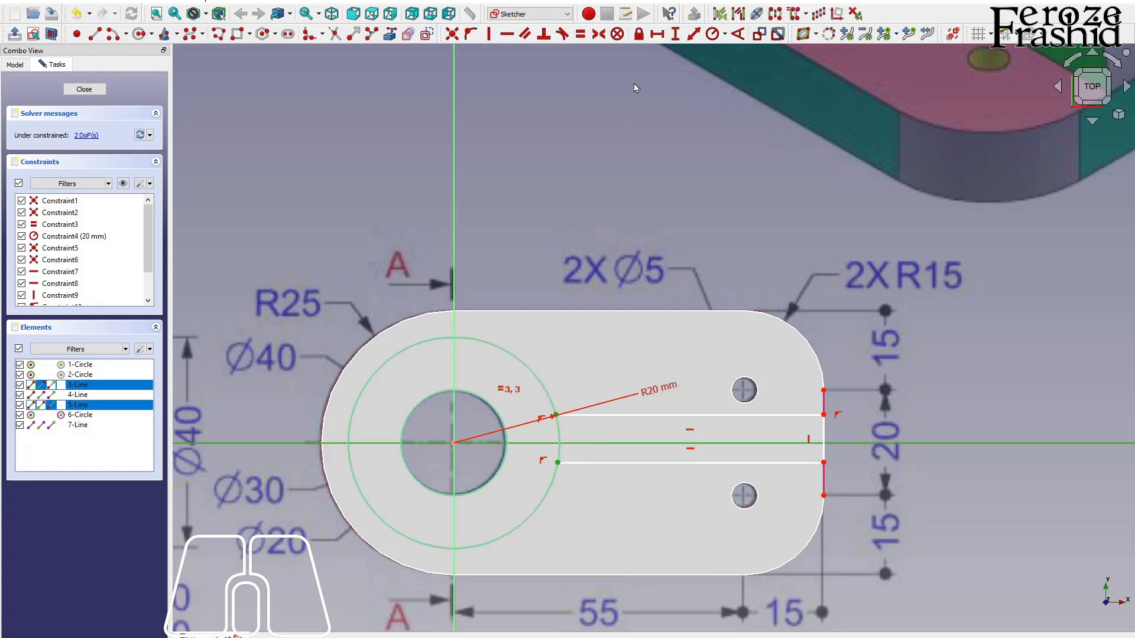
pyautogui.click(598, 35)
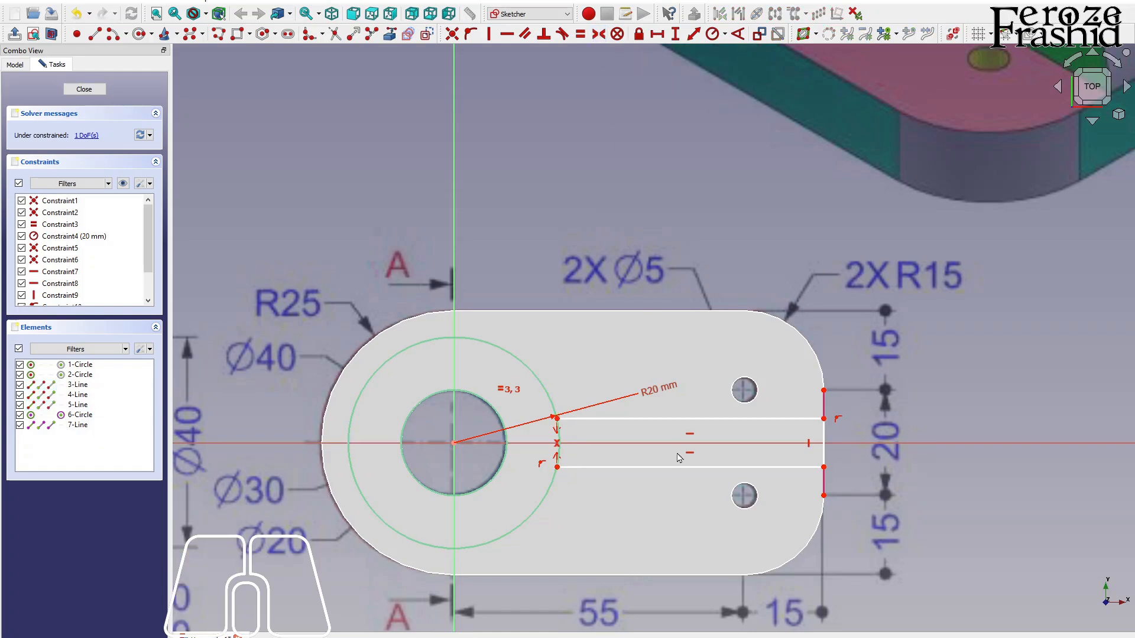
# - Constrain the vertical length of the rib's right end line to 10 mm
pyautogui.scroll(2, 684, 440)
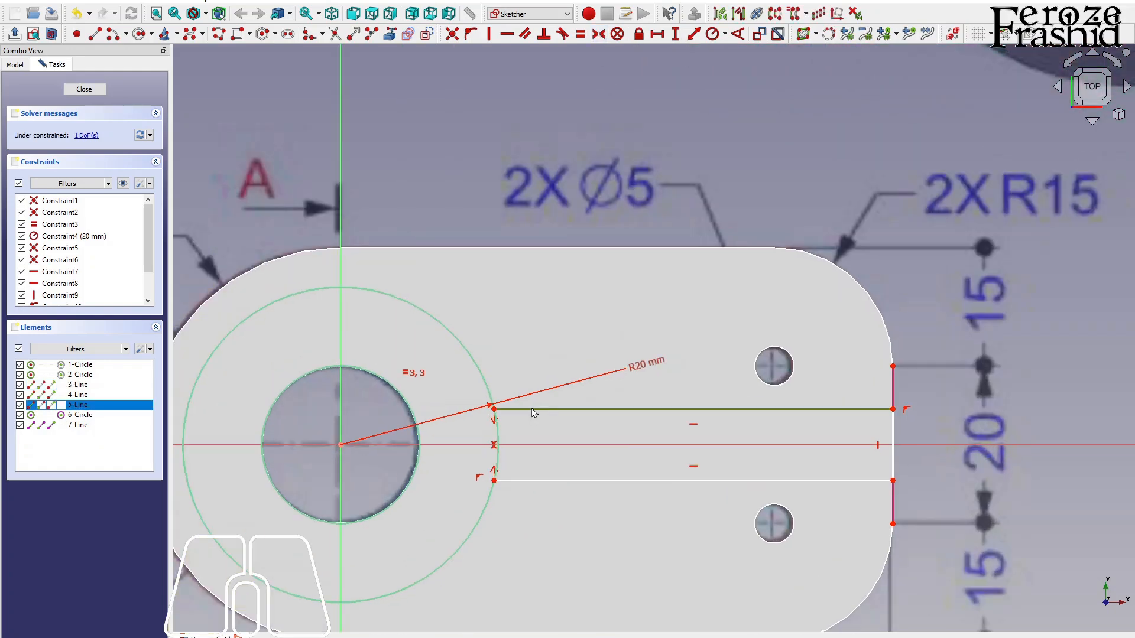
pyautogui.scroll(-2, 532, 426)
pyautogui.moveTo(730, 465); pyautogui.dragTo(730, 464)
pyautogui.click(774, 458)
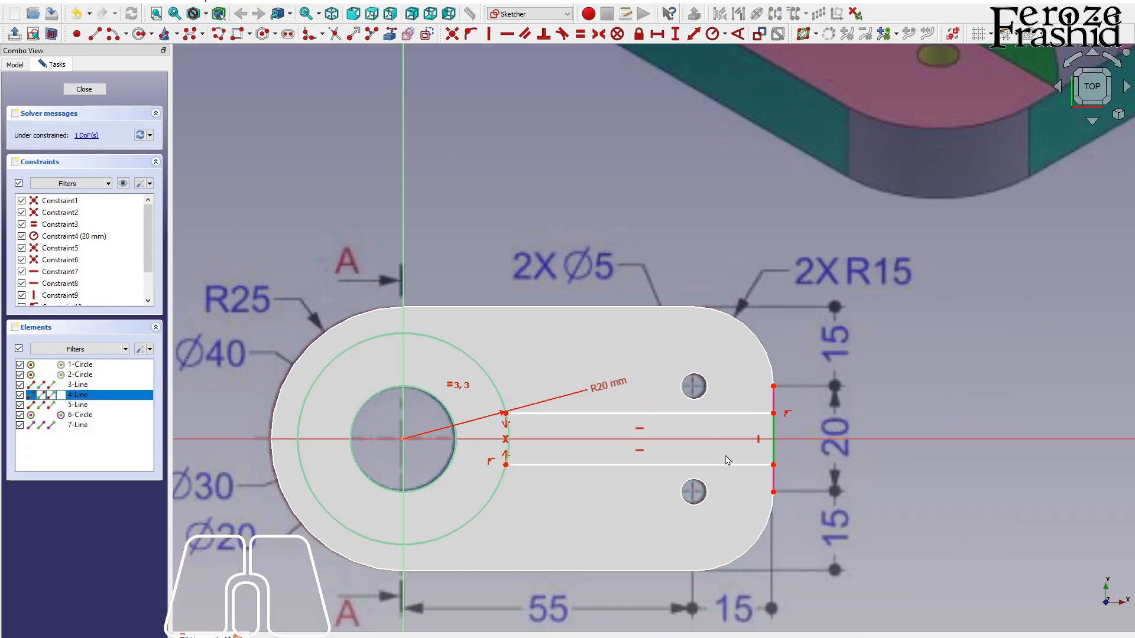
pyautogui.scroll(-3, 709, 420)
pyautogui.scroll(-1, 738, 408)
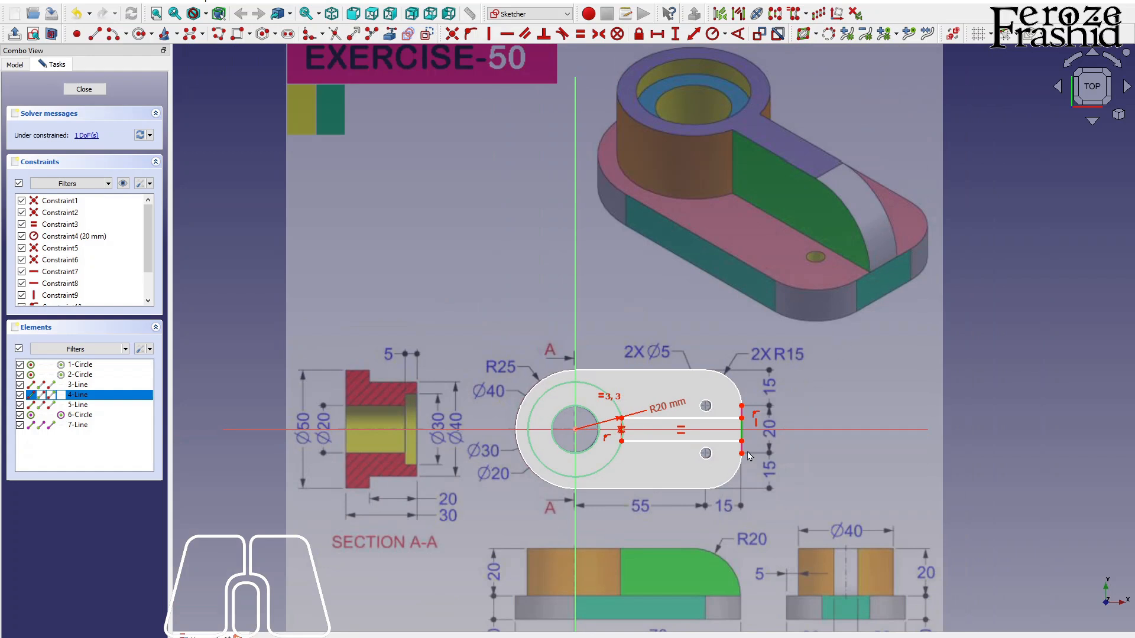
pyautogui.scroll(-1, 881, 558)
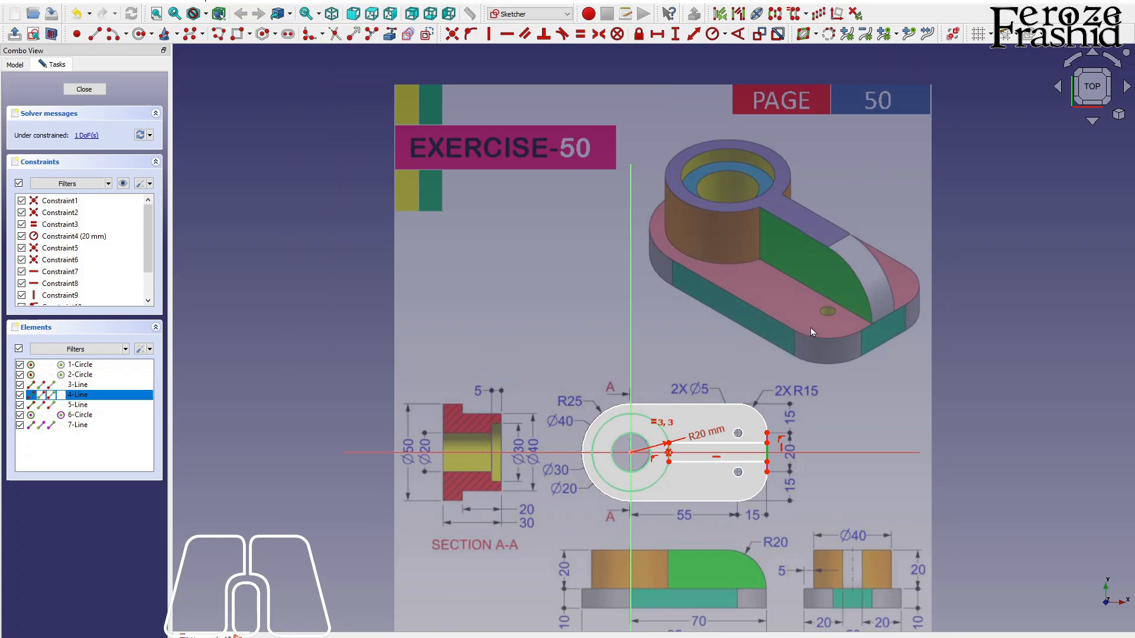
pyautogui.scroll(1, 793, 471)
pyautogui.scroll(2, 793, 471)
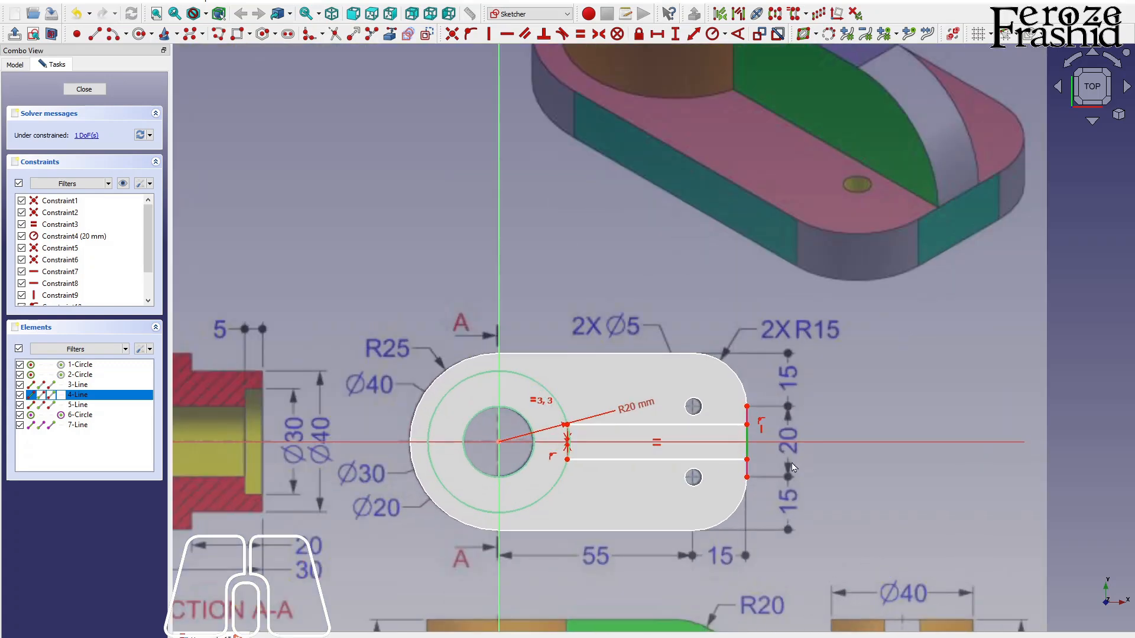
pyautogui.scroll(-2, 571, 301)
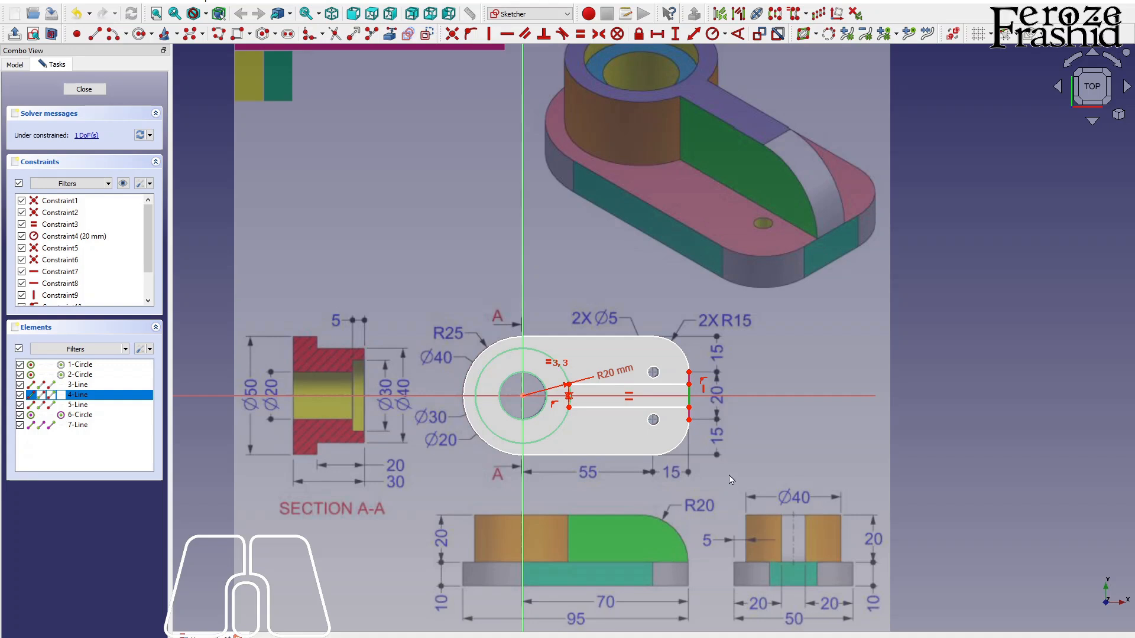
pyautogui.click(675, 34)
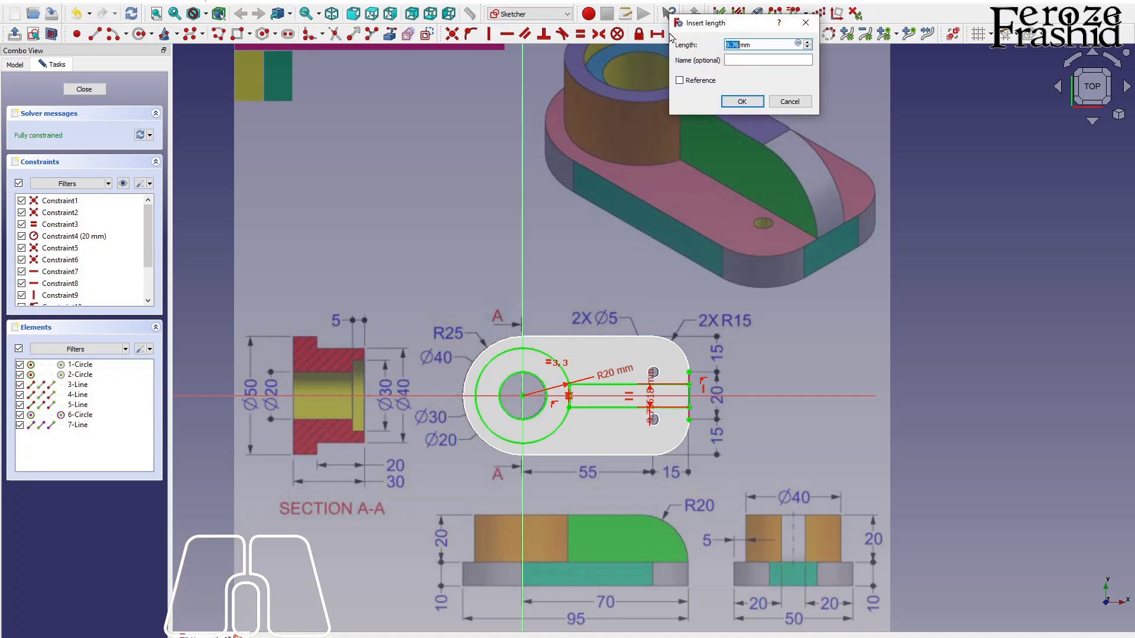
pyautogui.write('10')
pyautogui.press('Return')
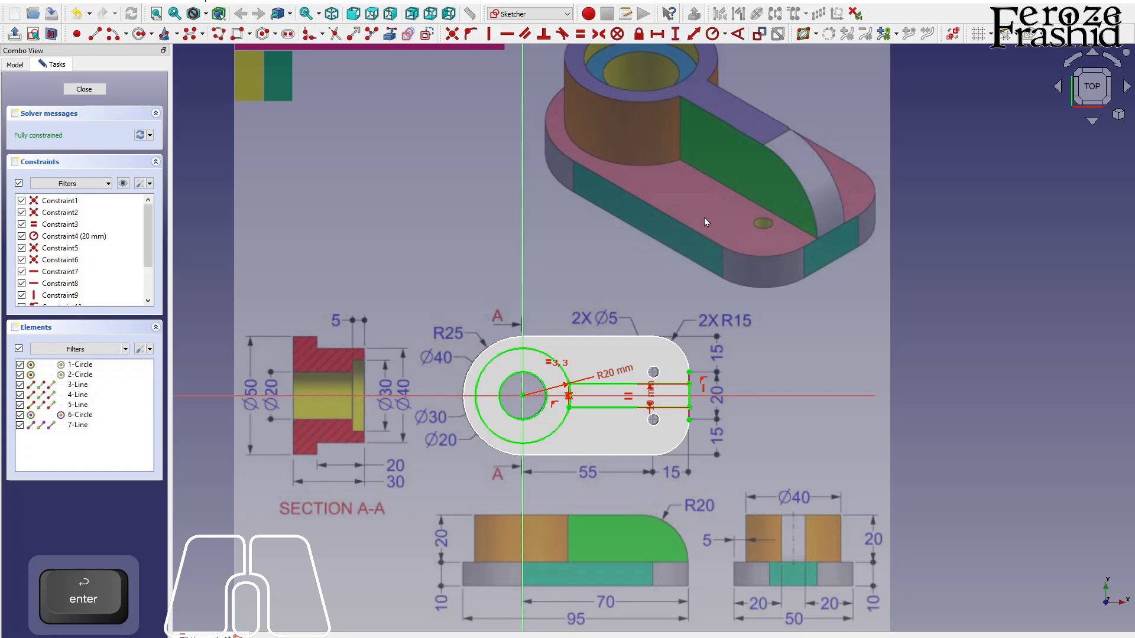
# - Trim the outer circle between the two rib lines and pull the resulting arc's loose upper end off the rib corner
pyautogui.scroll(3, 615, 349)
pyautogui.scroll(3, 557, 474)
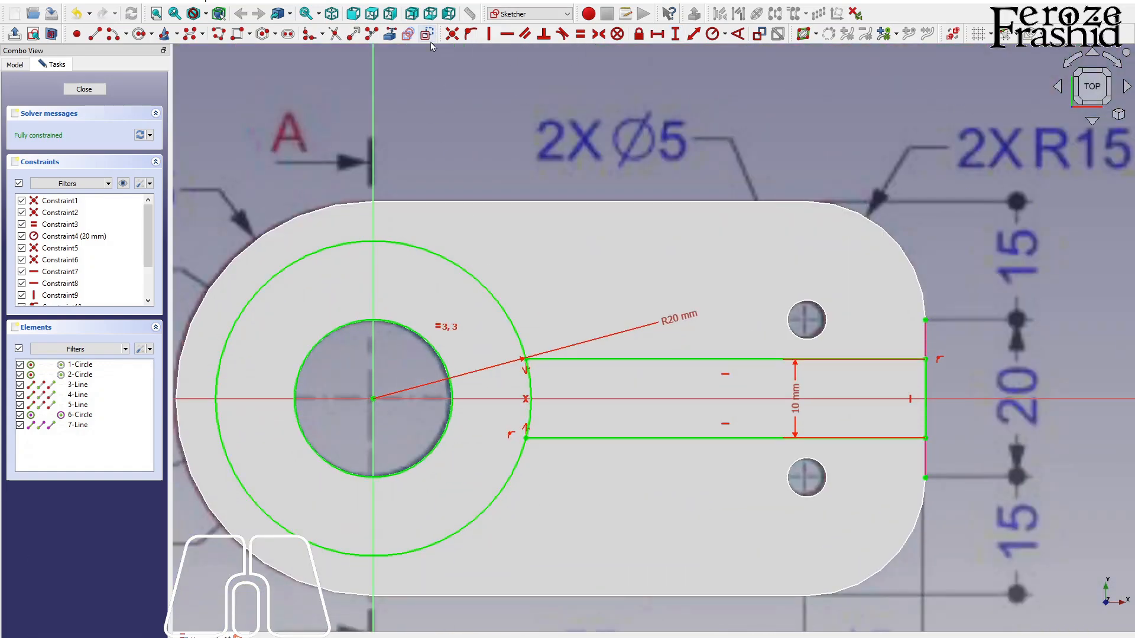
pyautogui.click(335, 34)
pyautogui.click(532, 388)
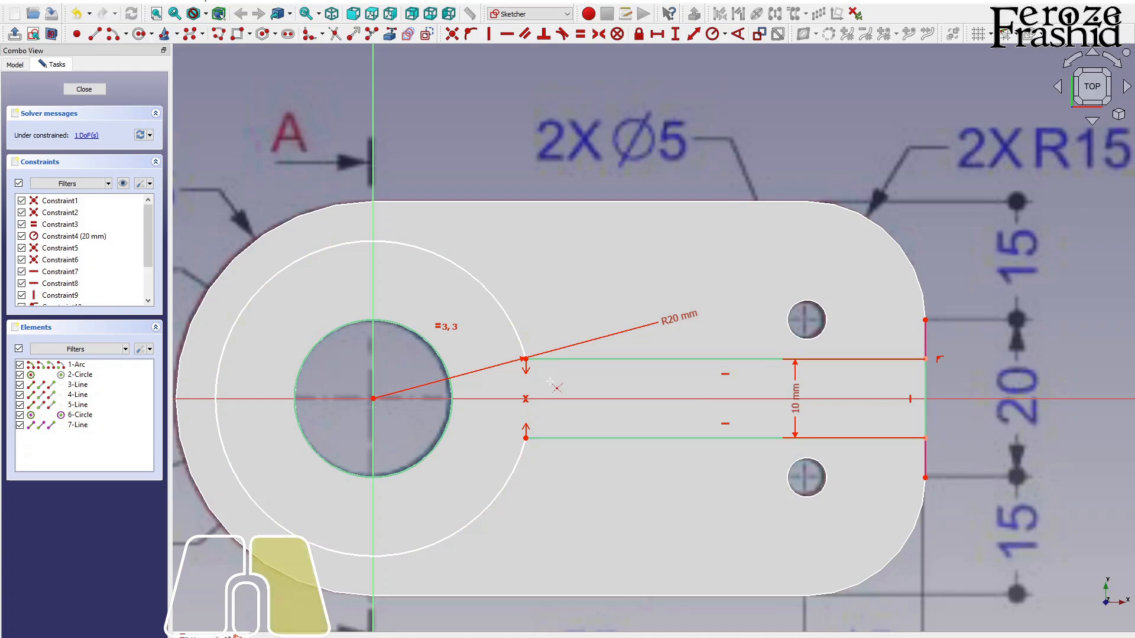
pyautogui.click(527, 357)
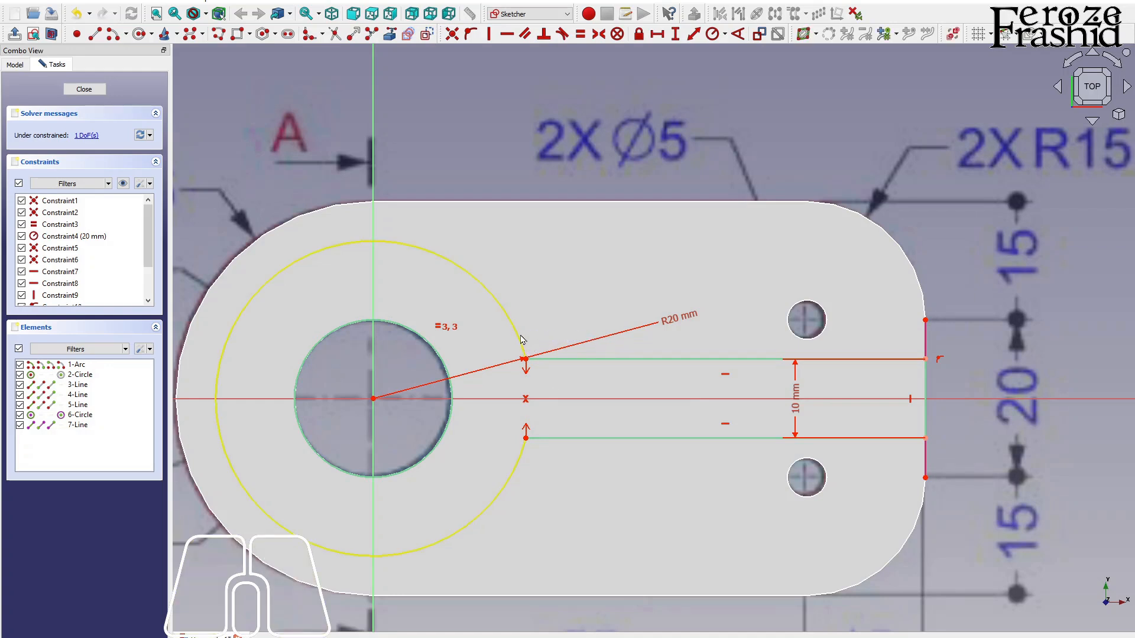
pyautogui.click(524, 360)
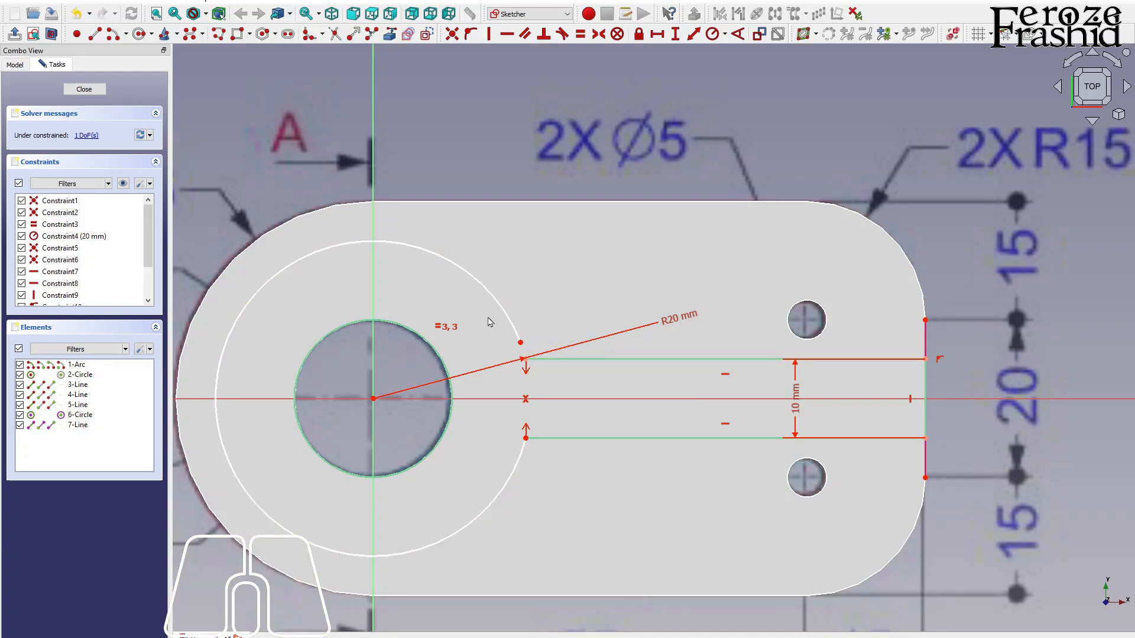
# - Try to make the arc's loose upper end coincident with the rib's upper left corner
pyautogui.scroll(-3, 516, 361)
pyautogui.click(507, 397)
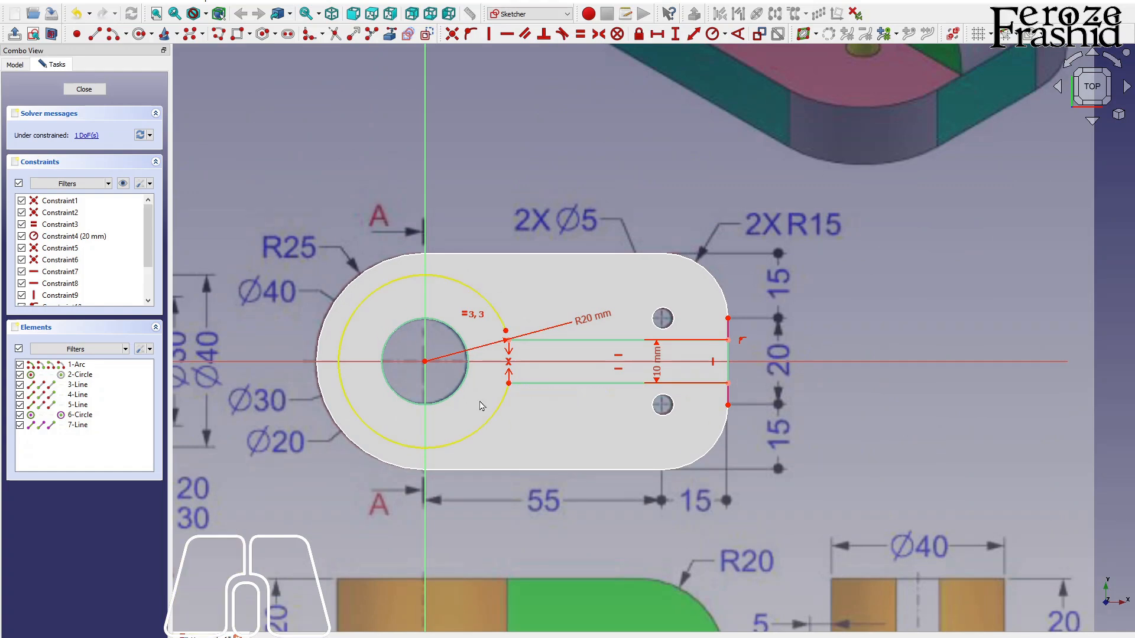
pyautogui.click(428, 365)
pyautogui.click(486, 436)
pyautogui.click(516, 430)
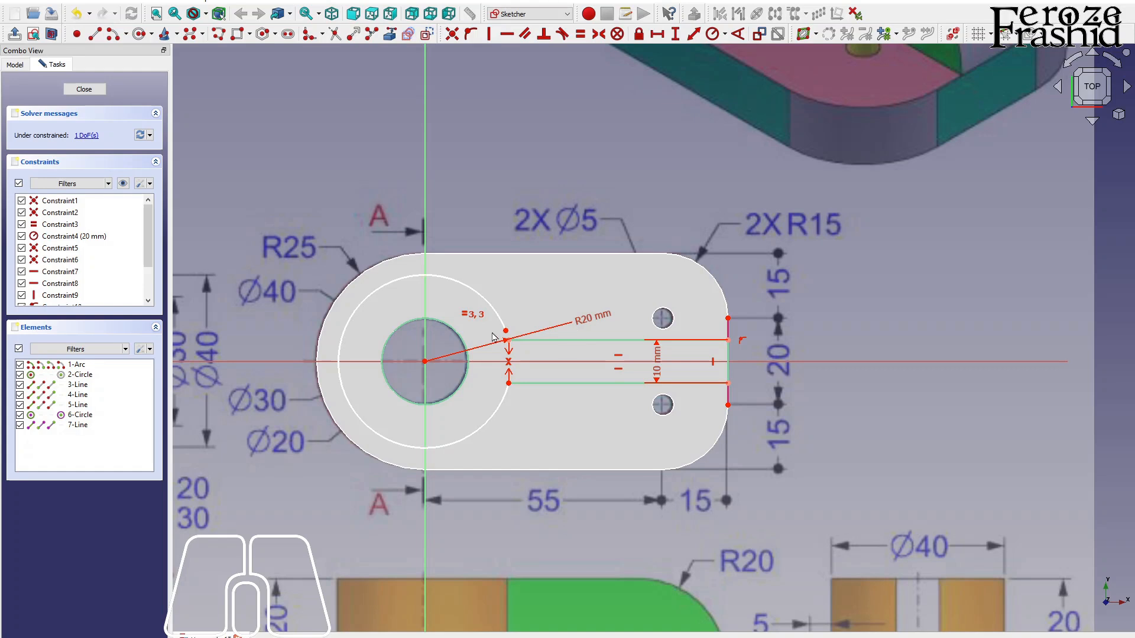
pyautogui.scroll(4, 506, 342)
pyautogui.click(516, 344)
pyautogui.click(509, 324)
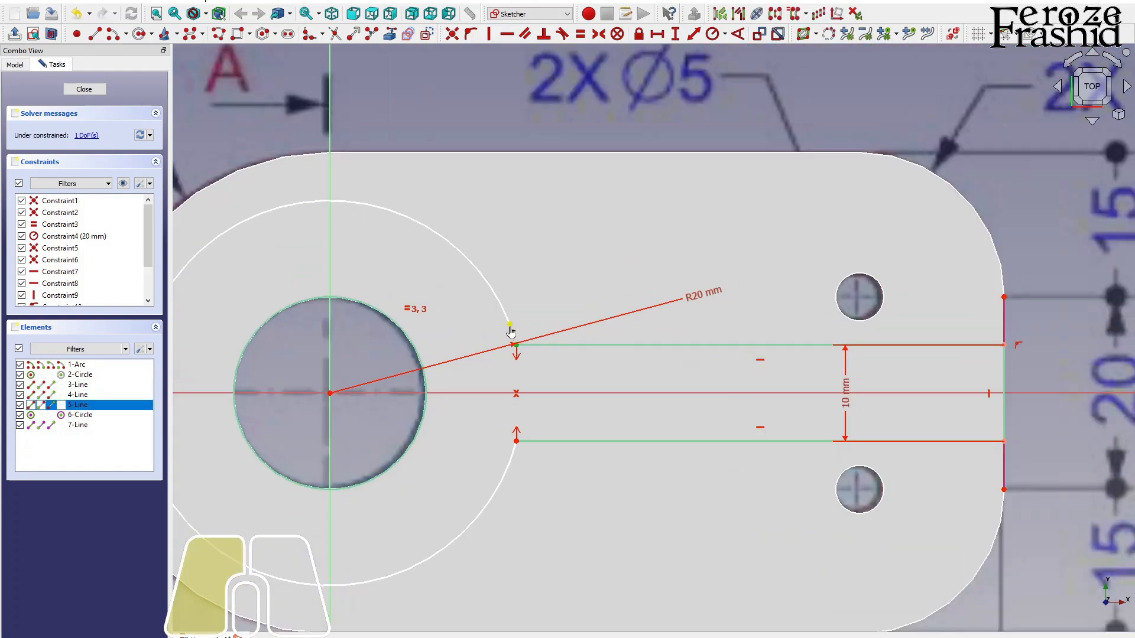
pyautogui.click(452, 34)
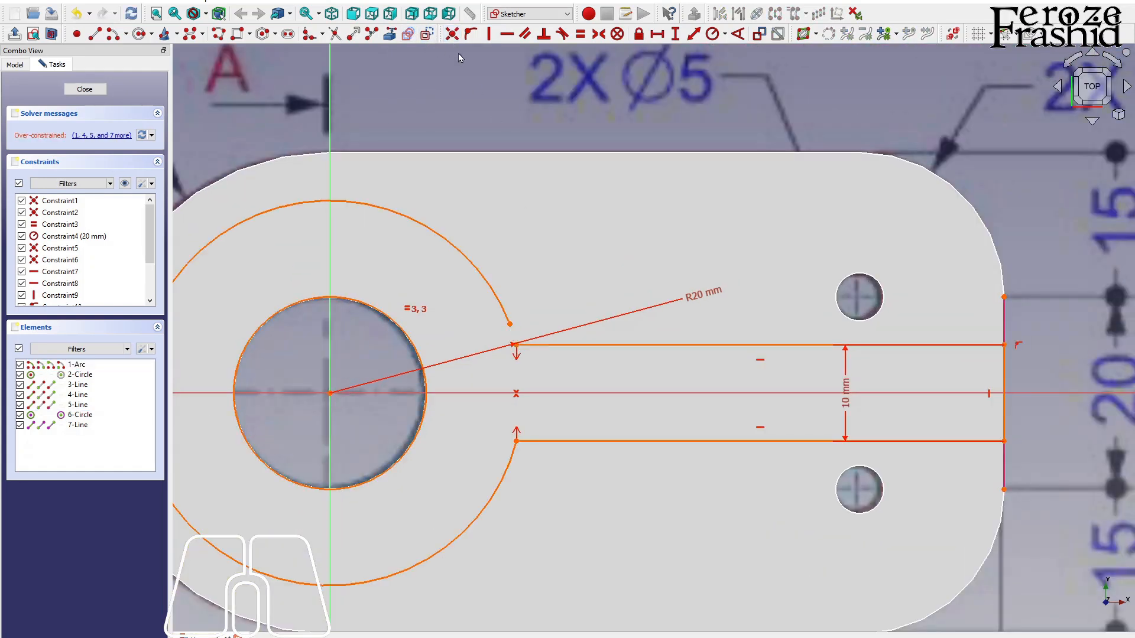
pyautogui.hotkey('ctrl', 'z')
# - Pull the arc's upper end further from the rib and constrain that endpoint onto the rib's upper line
pyautogui.keyDown('ctrl'); pyautogui.scroll(-3, 552, 292); pyautogui.keyUp('ctrl')
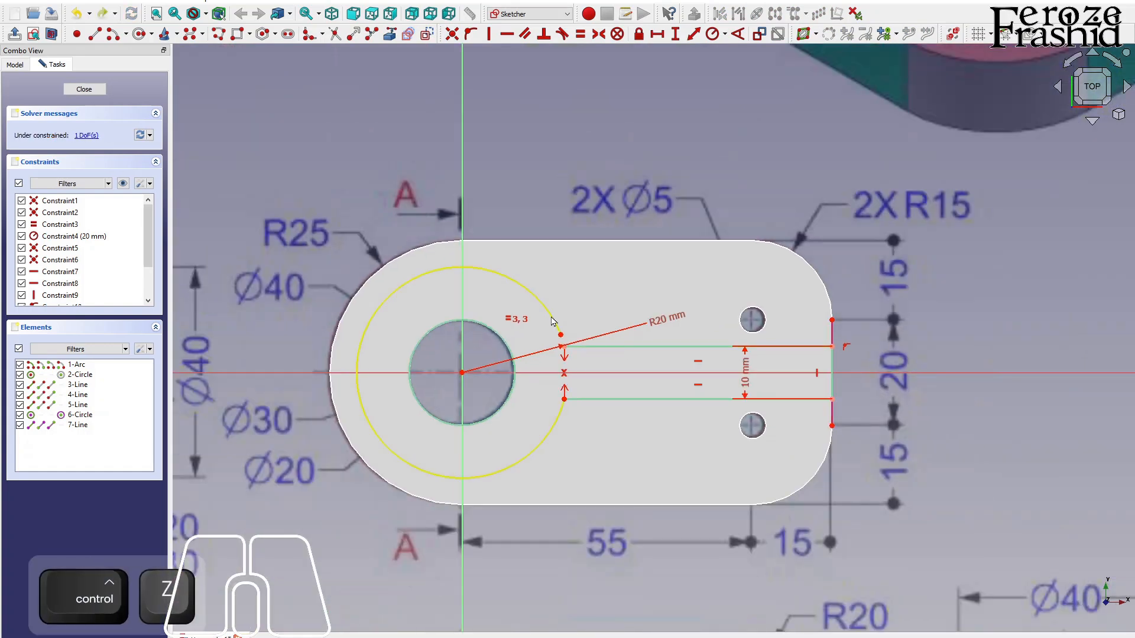
pyautogui.moveTo(561, 344); pyautogui.dragTo(550, 316)
pyautogui.click(548, 312)
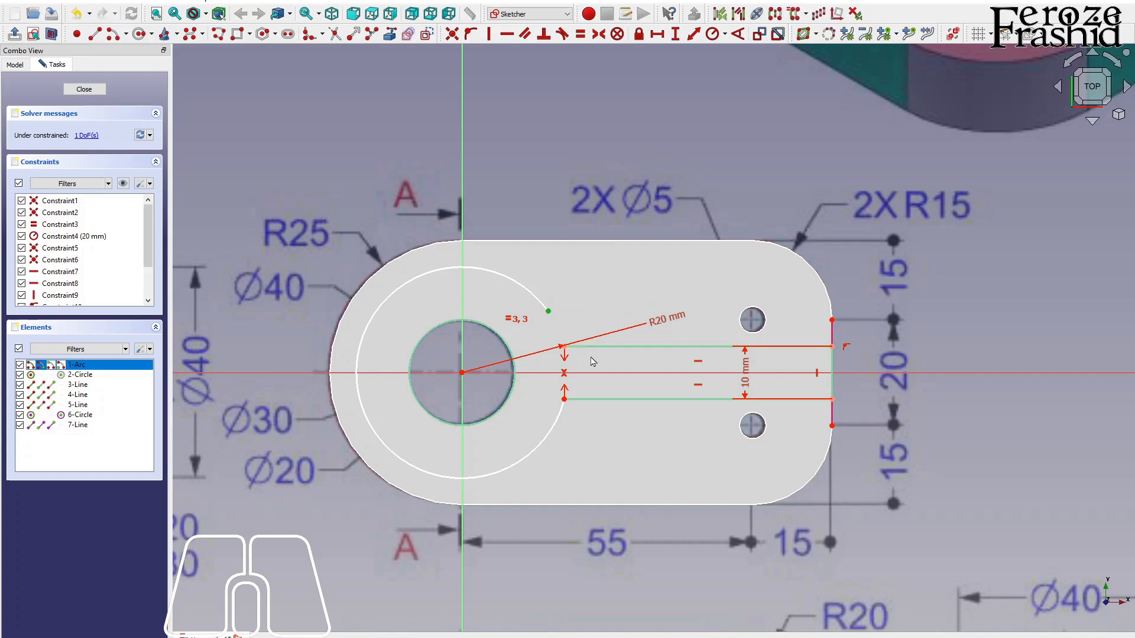
pyautogui.click(591, 347)
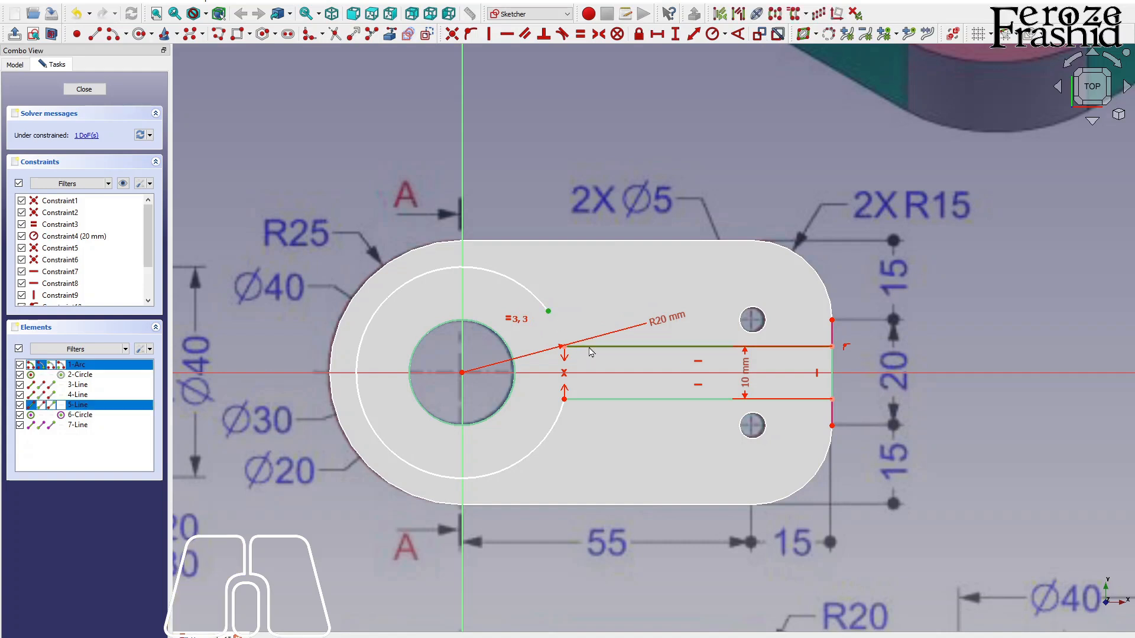
pyautogui.click(471, 35)
pyautogui.scroll(-3, 726, 341)
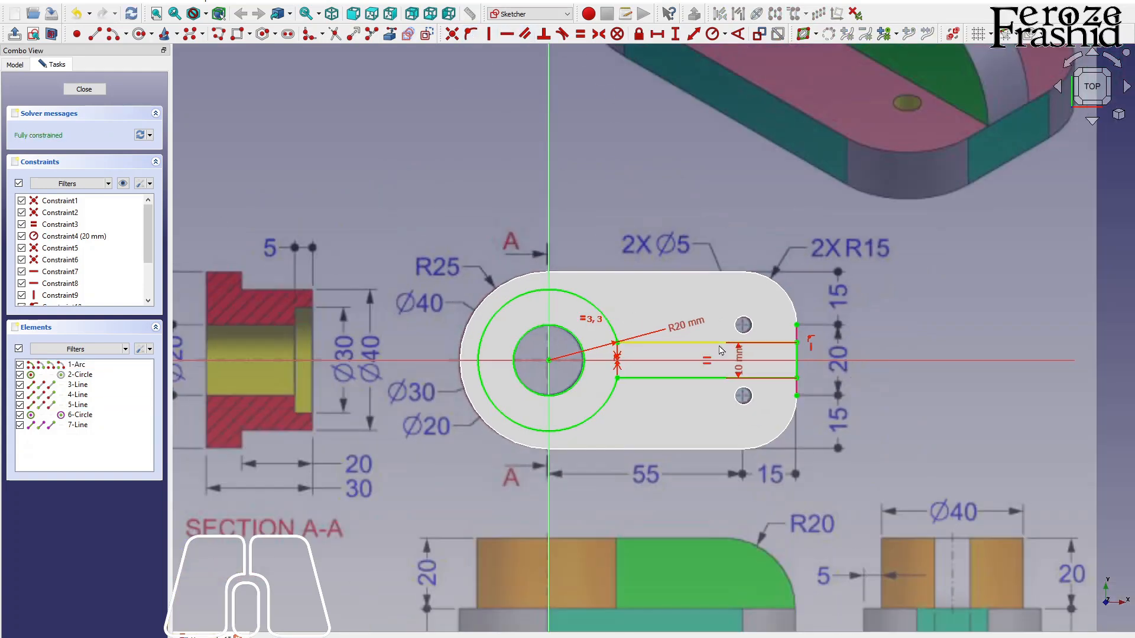
pyautogui.scroll(4, 709, 341)
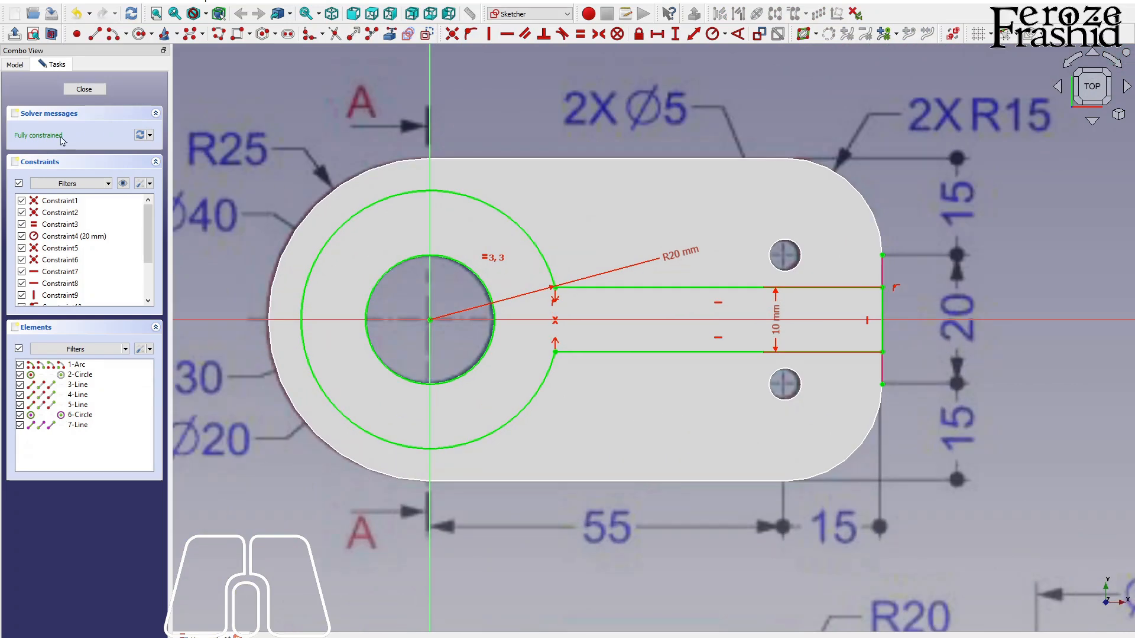
# - Close the boss and rib sketch and rename it sksSpline in the model tree
pyautogui.click(101, 91)
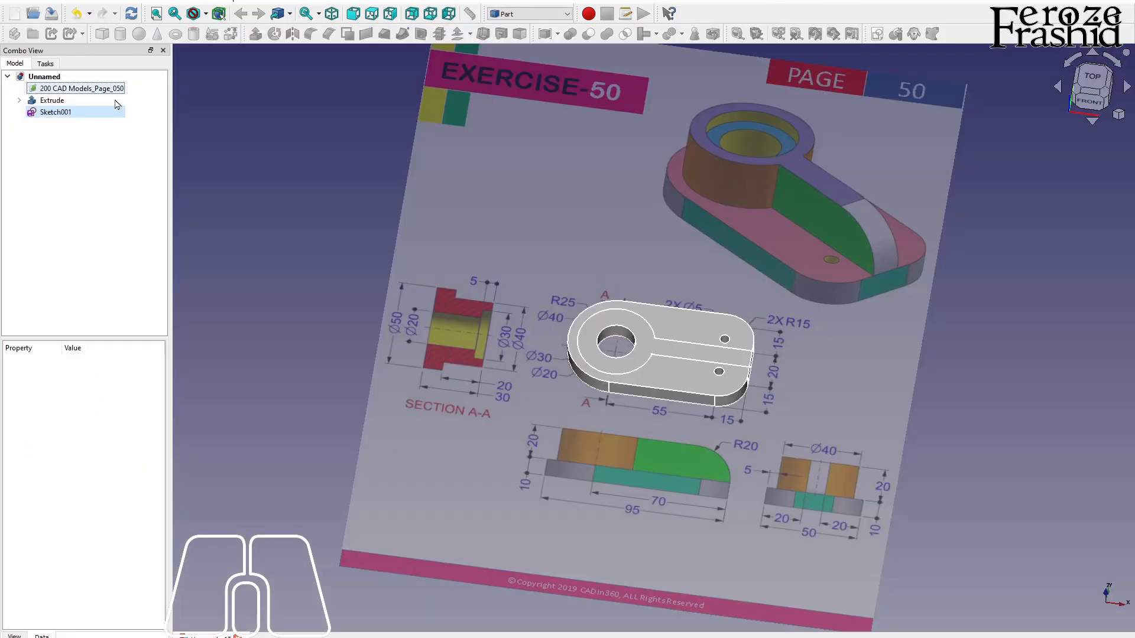
pyautogui.click(100, 115)
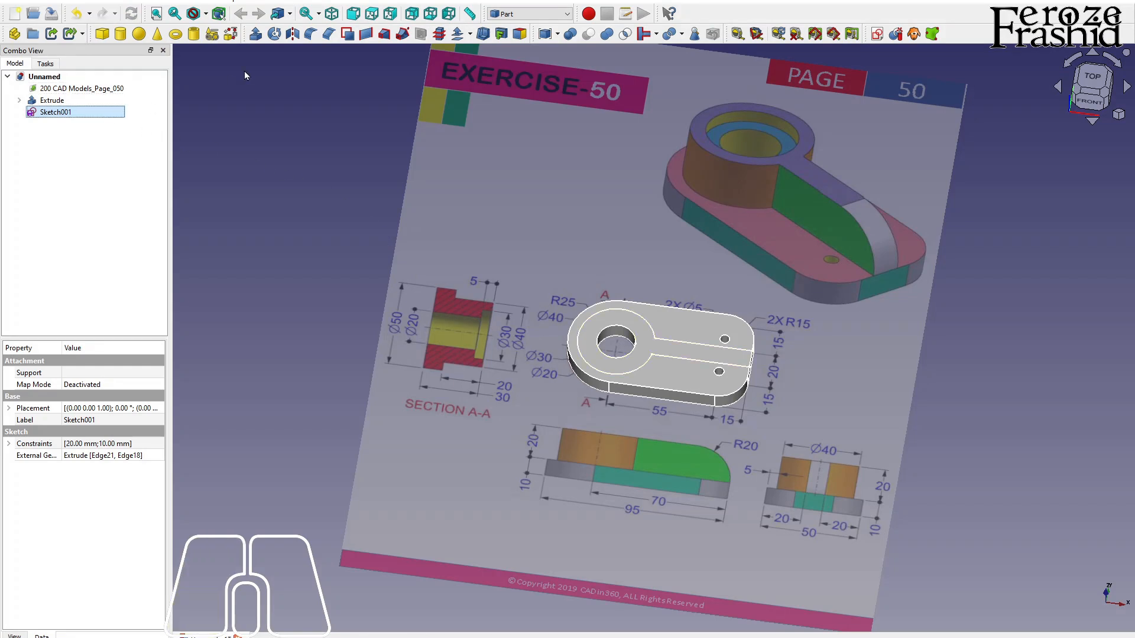
pyautogui.press('F2')
pyautogui.write('sk')
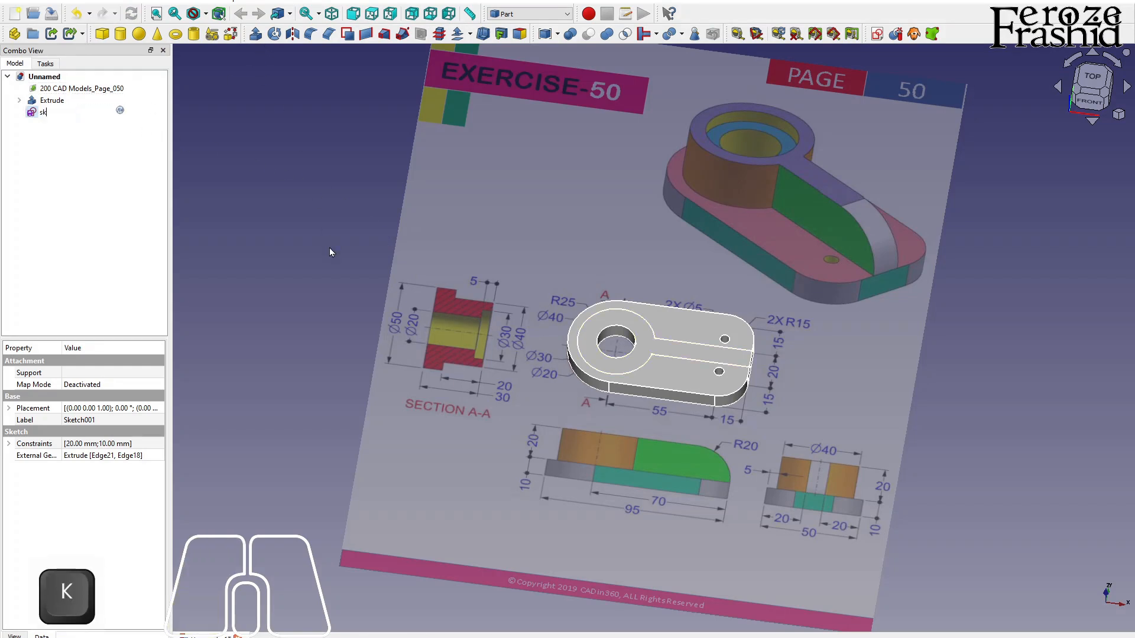
pyautogui.write('sSpline')
pyautogui.press('Return')
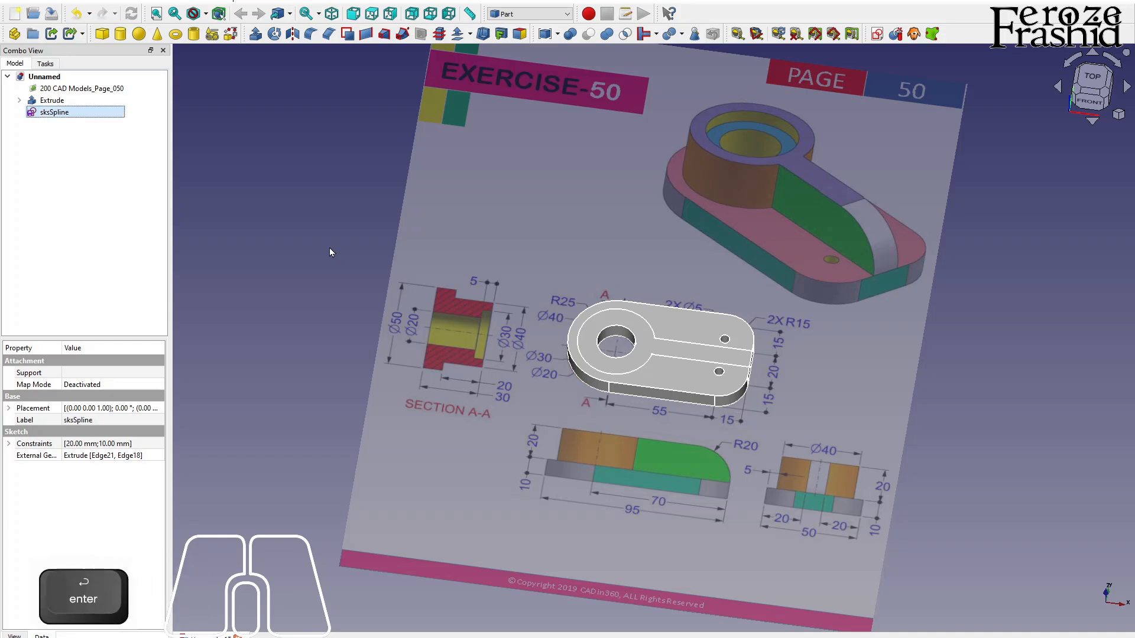
# - Extrude the sksSpline sketch 20 mm along its normal as a solid
pyautogui.click(255, 36)
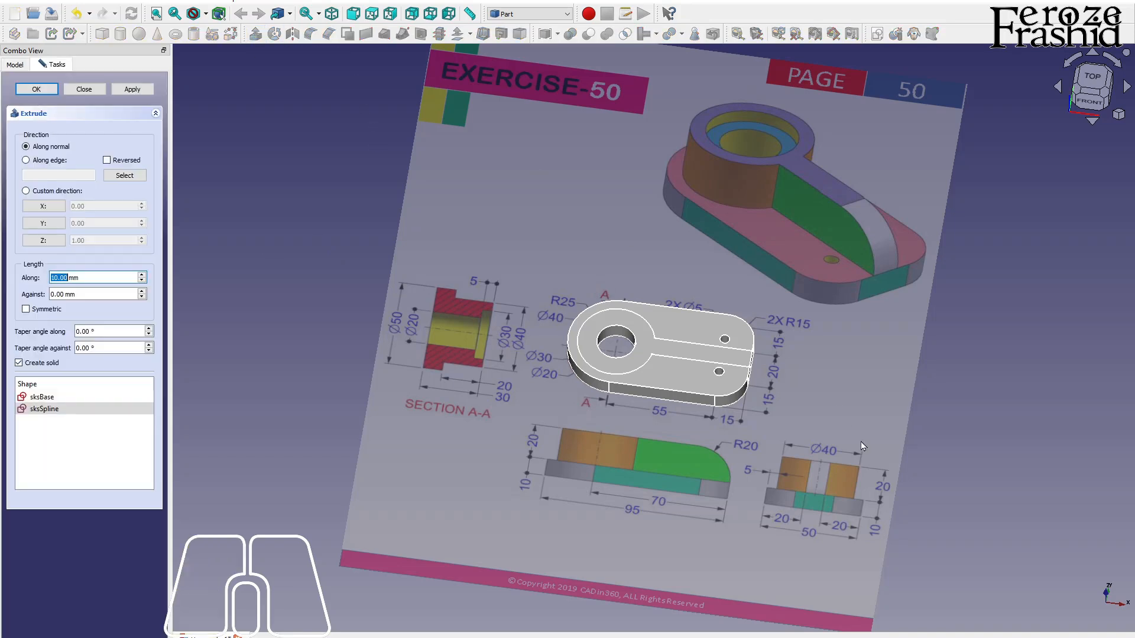
pyautogui.write('20')
pyautogui.press('Return')
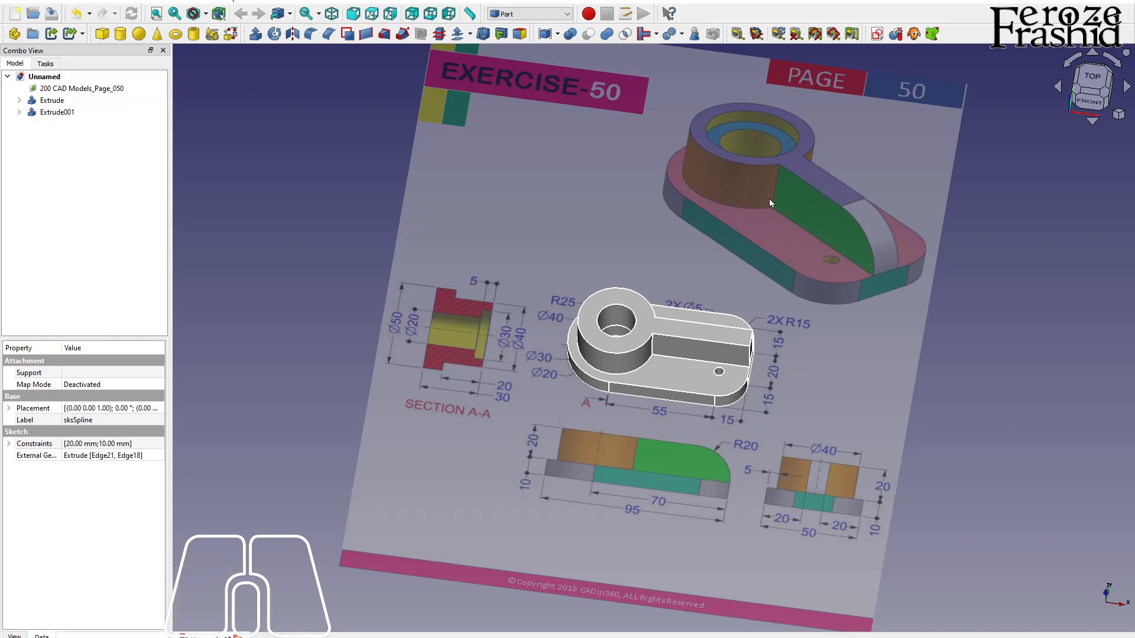
# - Create a tube with a 15 mm outer radius, 10 mm inner radius and 5 mm height
pyautogui.press('alt')
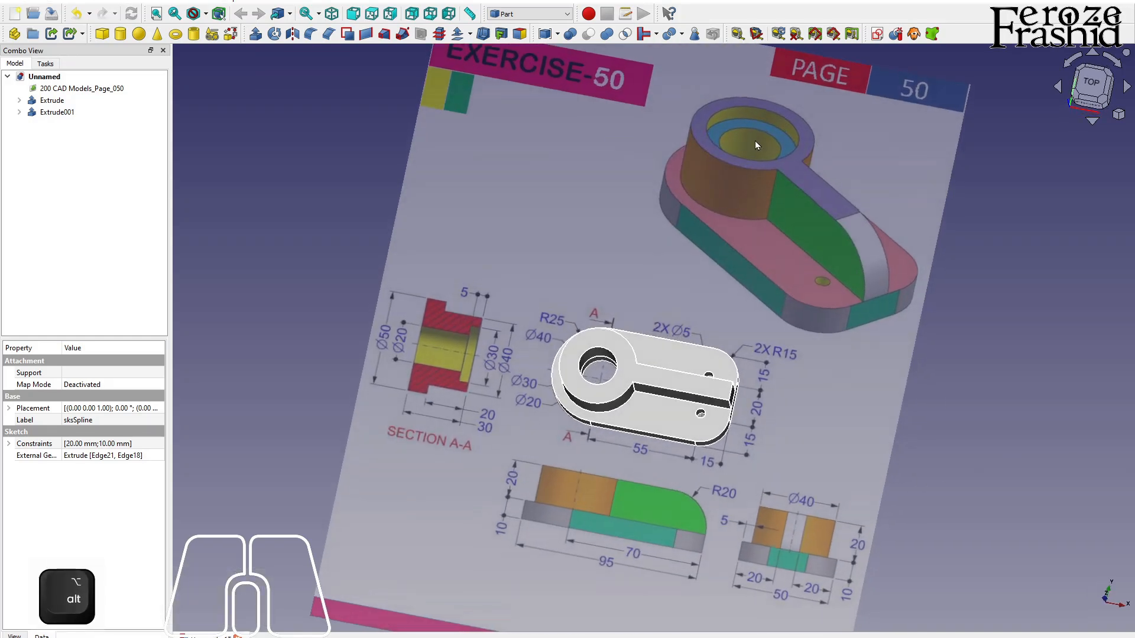
pyautogui.scroll(2, 466, 370)
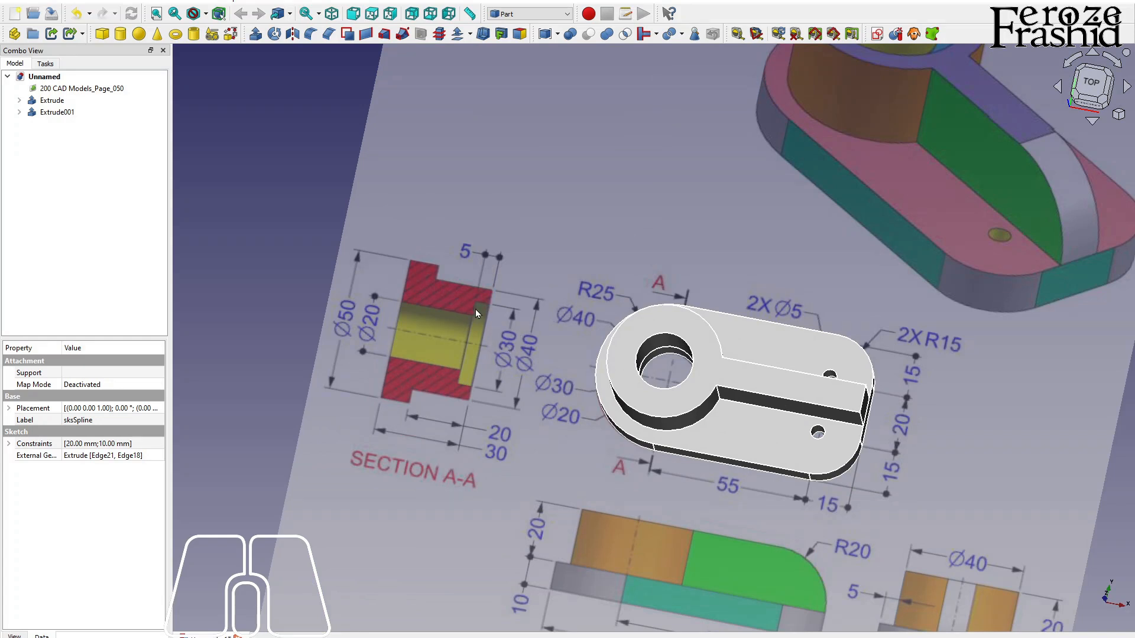
pyautogui.click(306, 226)
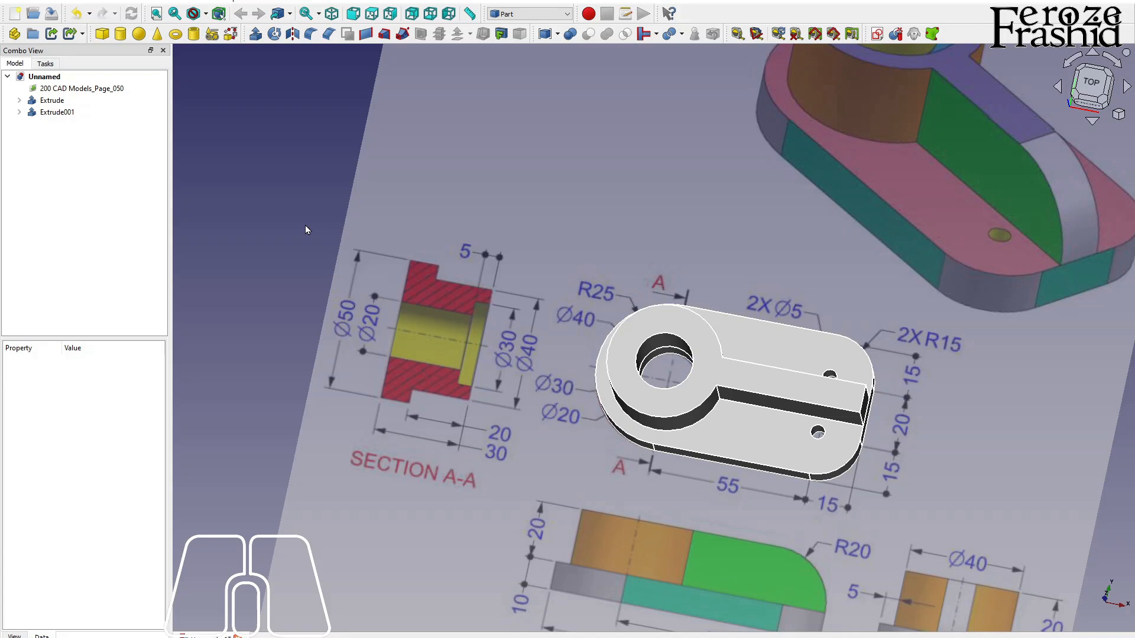
pyautogui.keyDown('alt'); pyautogui.moveTo(778, 445); pyautogui.dragTo(774, 378, button='middle'); pyautogui.keyUp('alt')
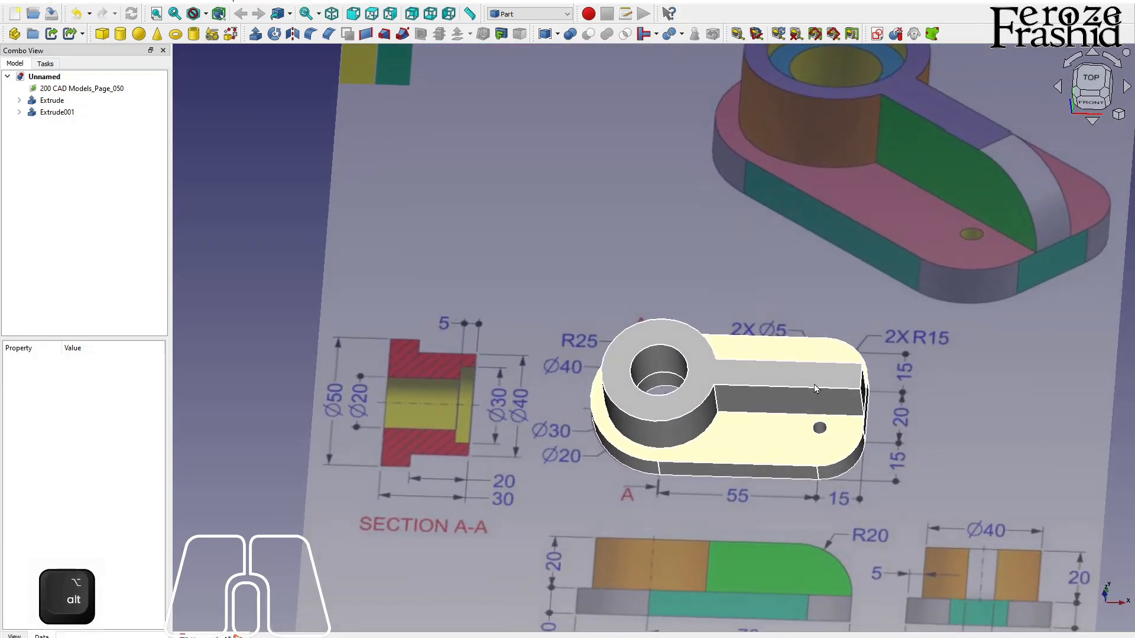
pyautogui.scroll(-1, 768, 379)
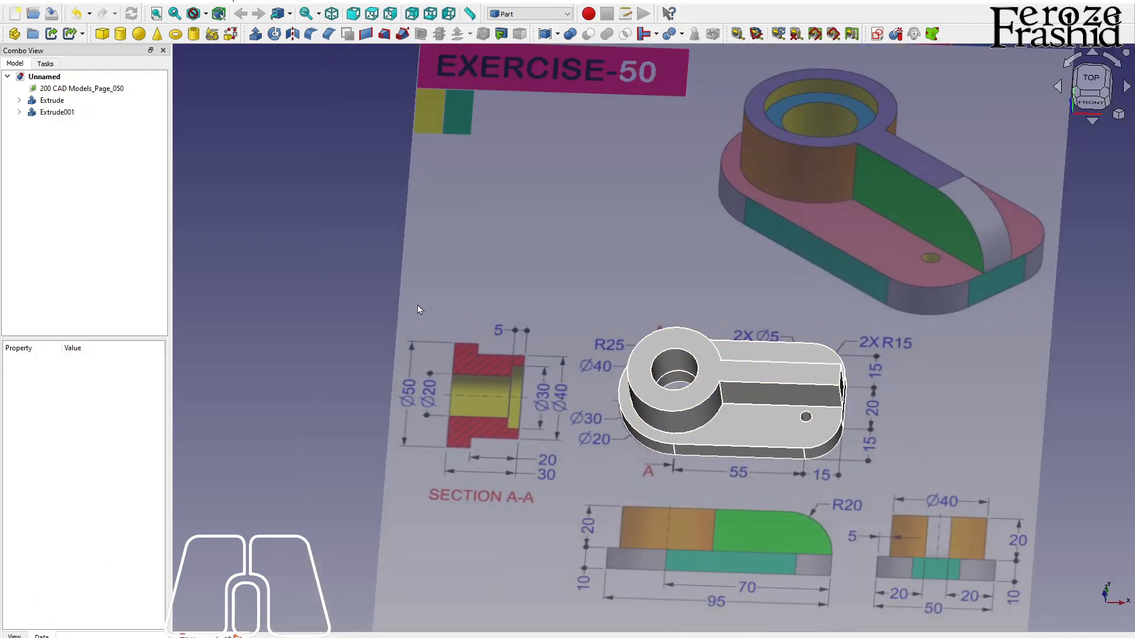
pyautogui.click(257, 170)
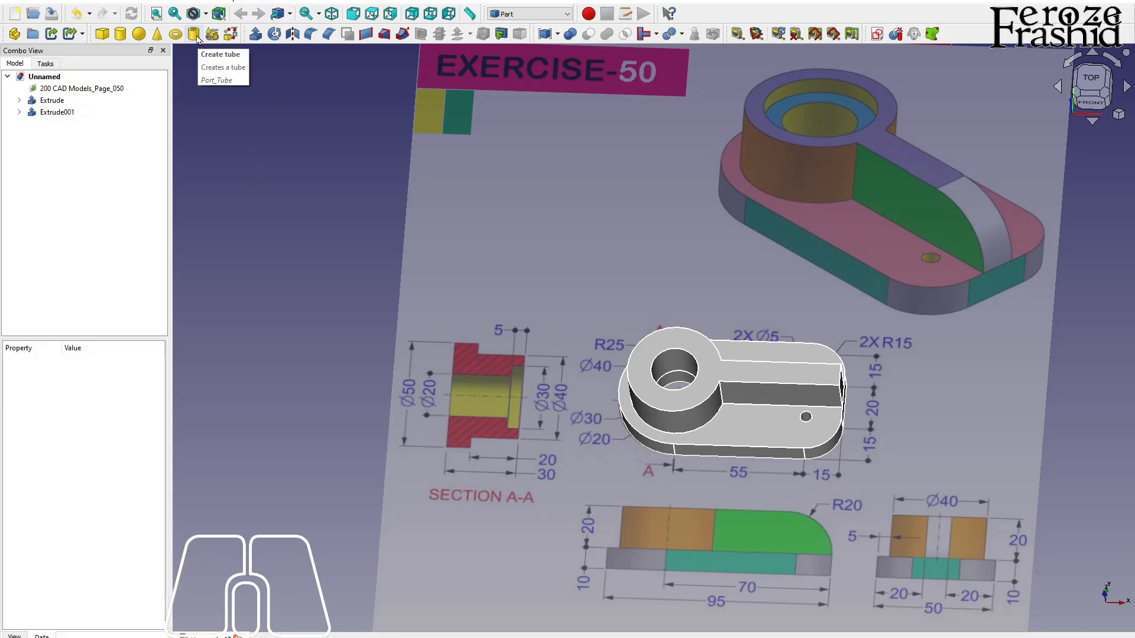
pyautogui.click(194, 34)
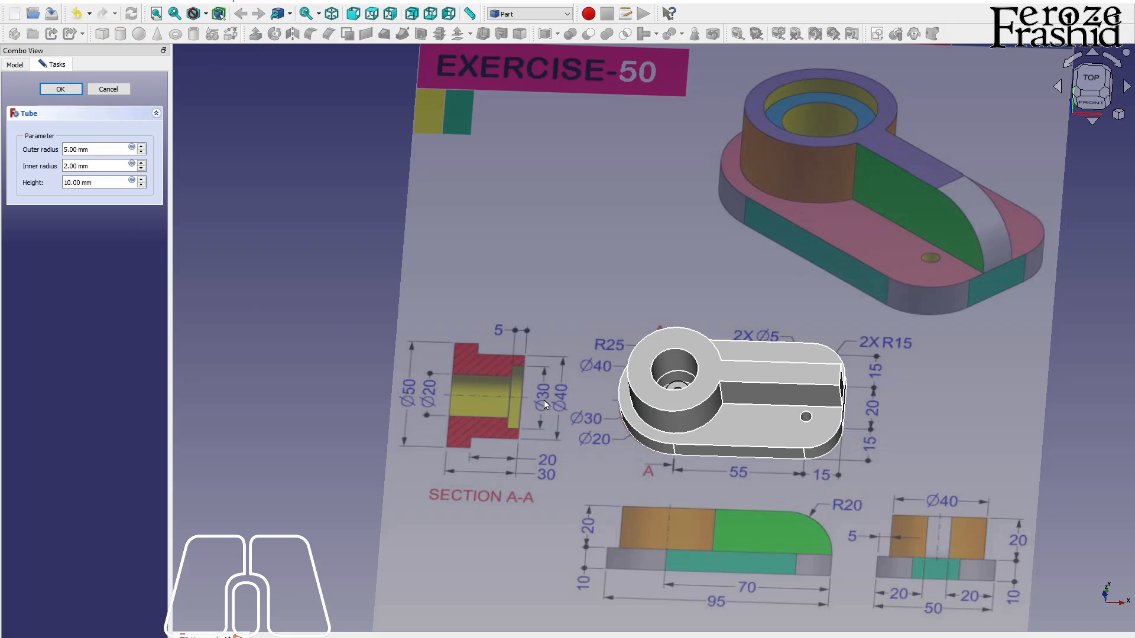
pyautogui.click(65, 150)
pyautogui.write('1')
pyautogui.click(66, 166)
pyautogui.moveTo(64, 169); pyautogui.dragTo(69, 170)
pyautogui.write('10')
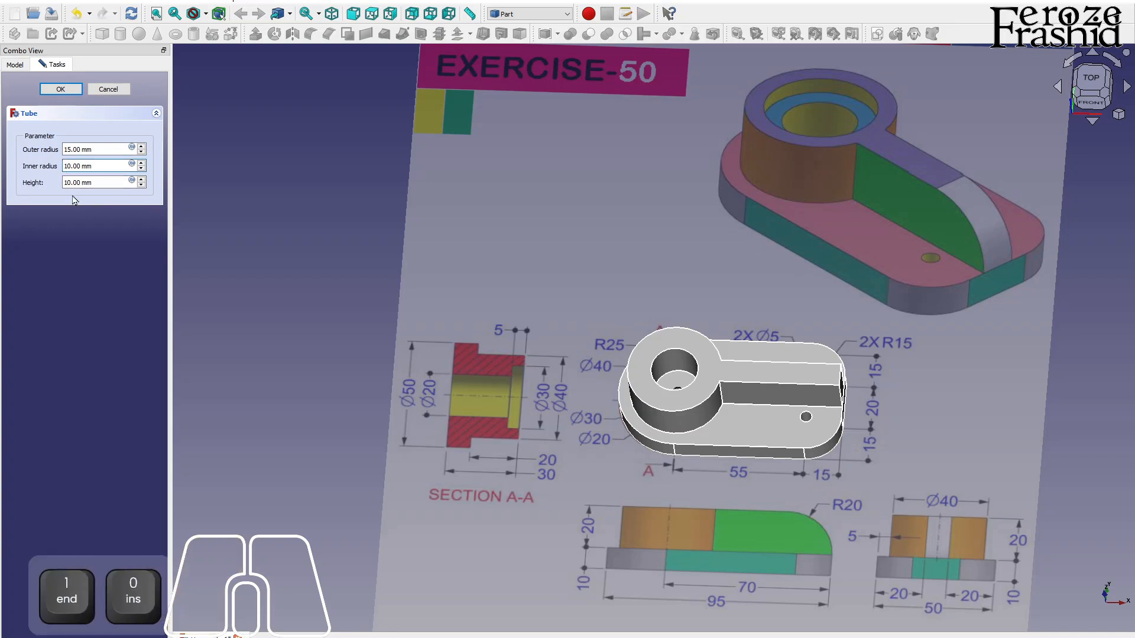
pyautogui.moveTo(64, 183); pyautogui.dragTo(71, 183)
pyautogui.write('5')
pyautogui.click(63, 90)
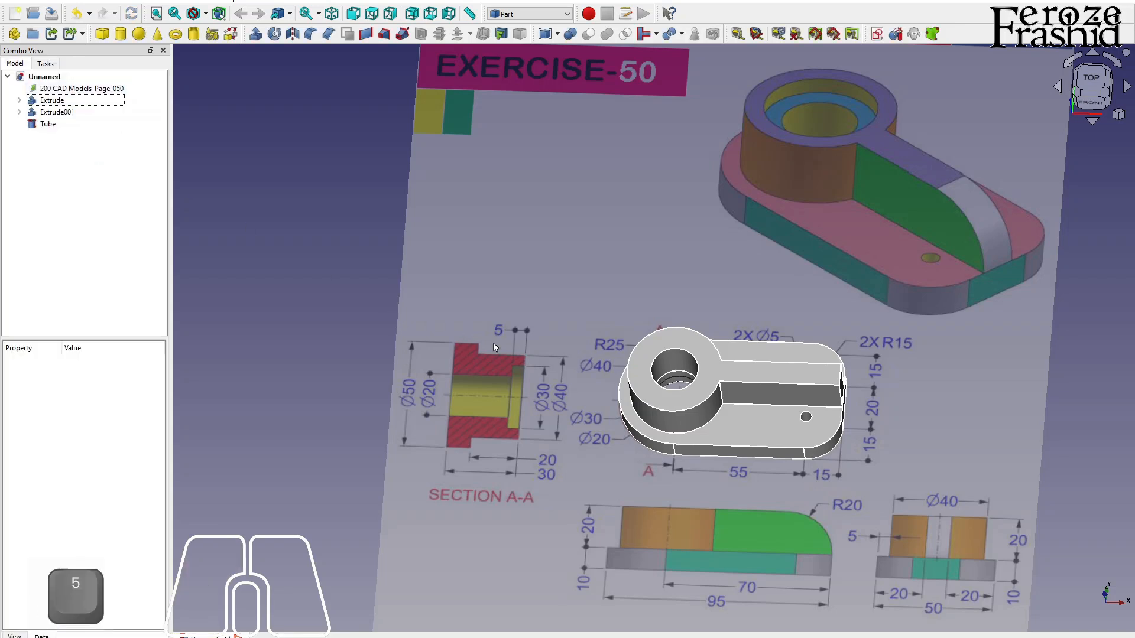
# - Set the tube's Z position to 25 mm so it sits inside the top of the boss
pyautogui.press('alt')
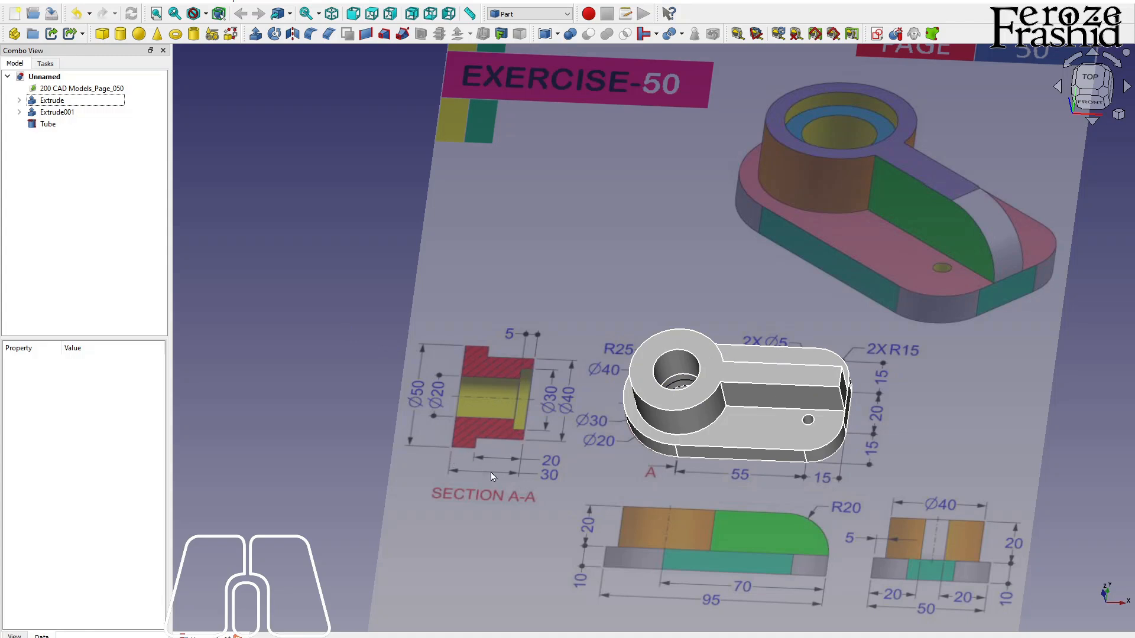
pyautogui.click(65, 124)
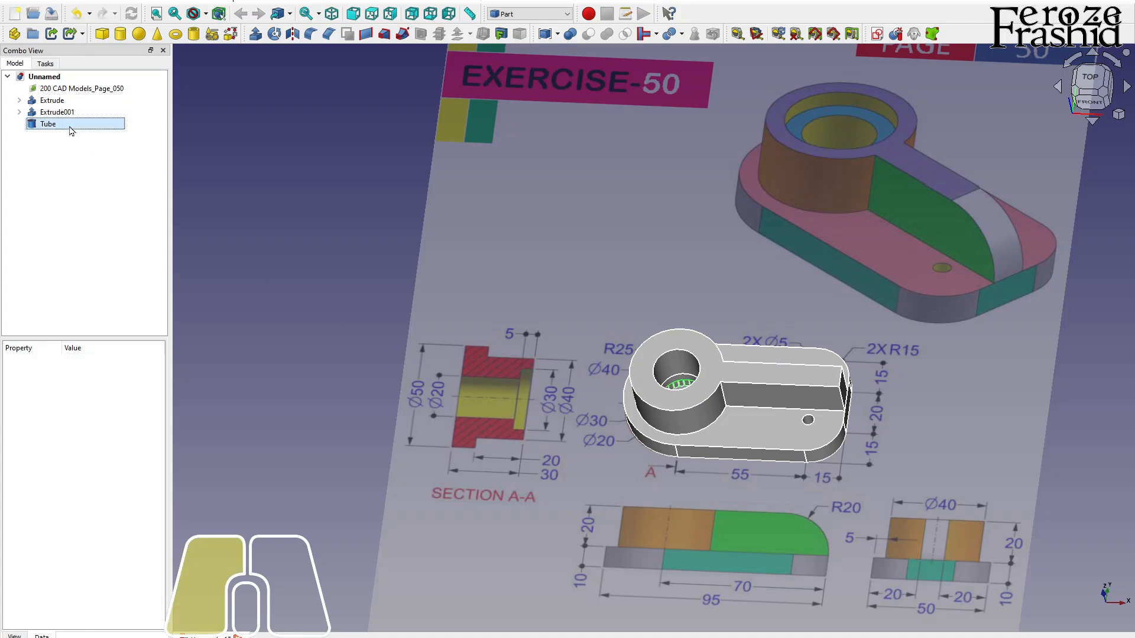
pyautogui.click(9, 408)
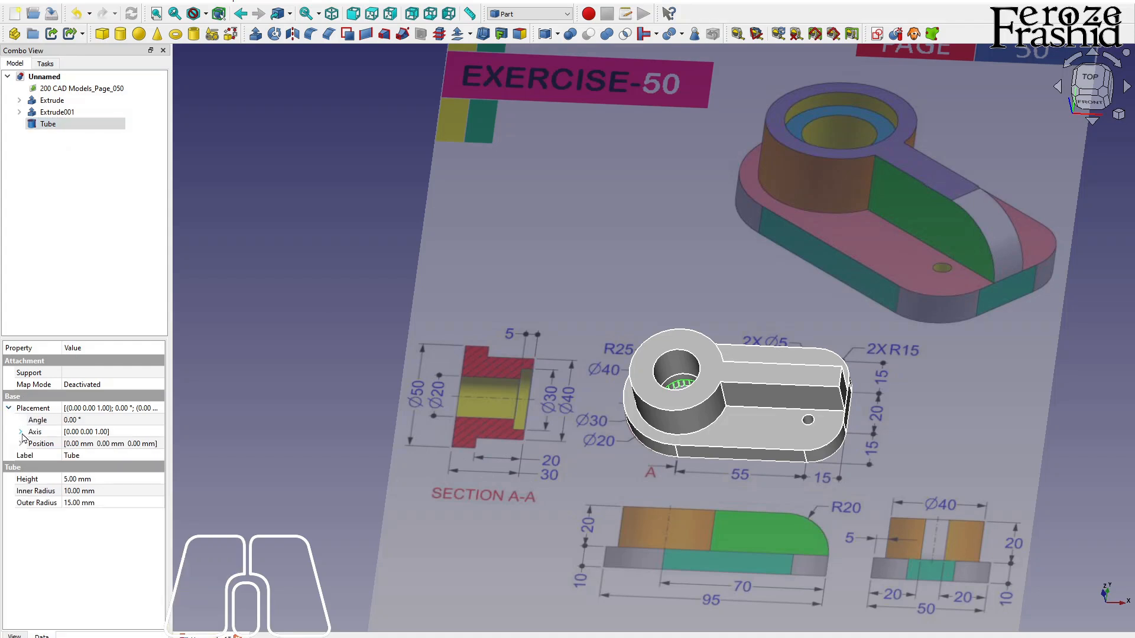
pyautogui.click(20, 443)
pyautogui.click(71, 479)
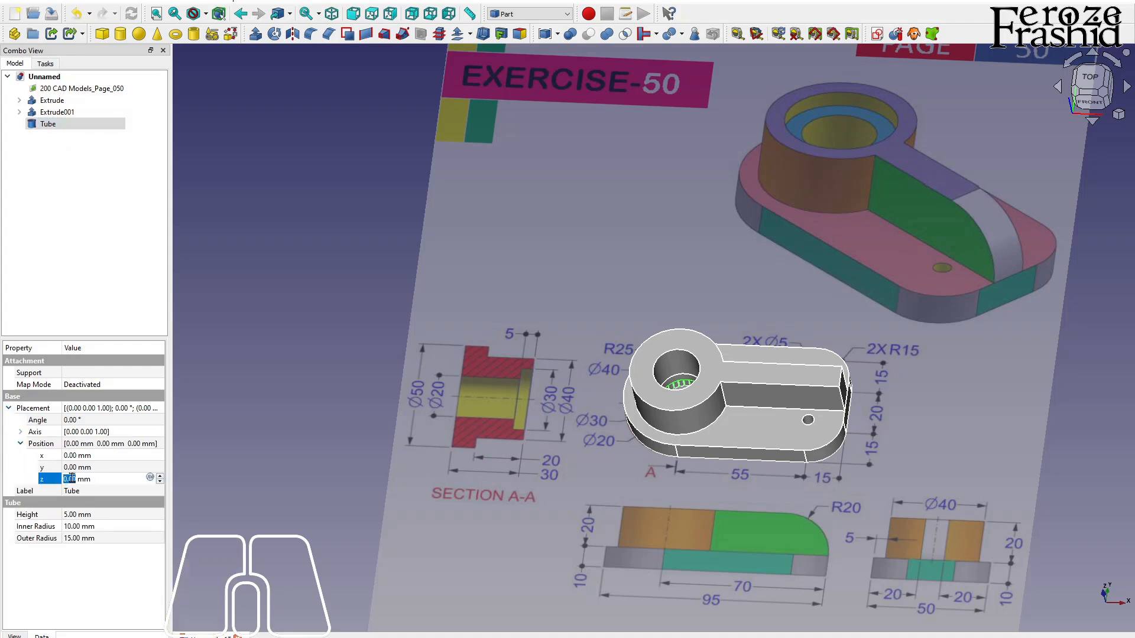
pyautogui.write('25')
pyautogui.press('Return')
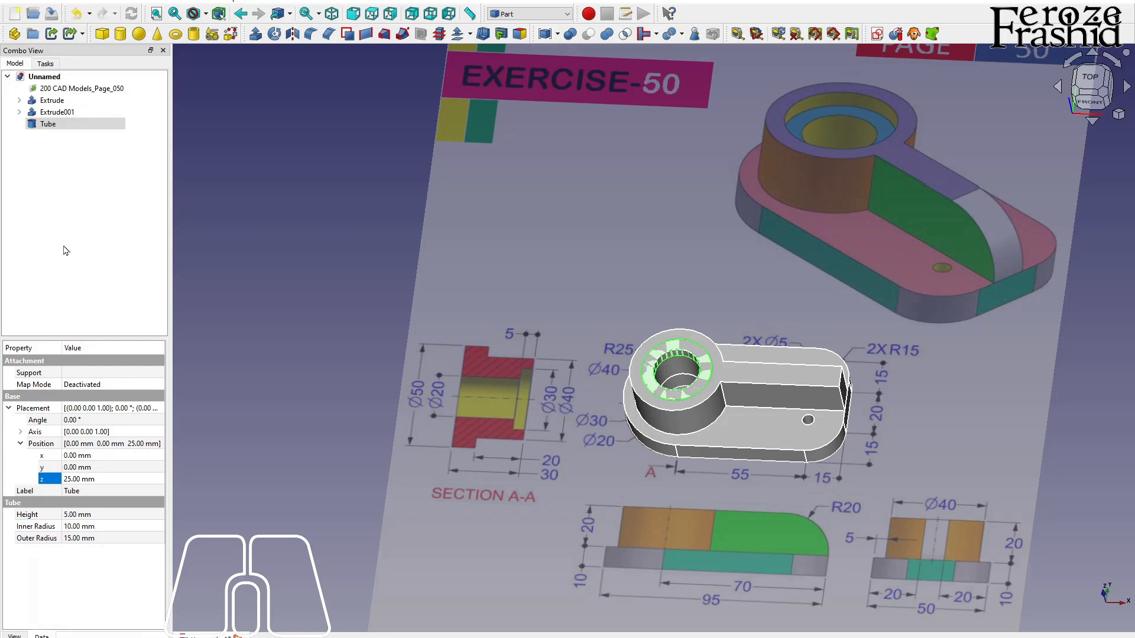
# - Cut the tube from the boss and rib extrusion to form the boss's counterbore
pyautogui.click(71, 112)
pyautogui.keyDown('ctrl'); pyautogui.click(118, 124); pyautogui.keyUp('ctrl')
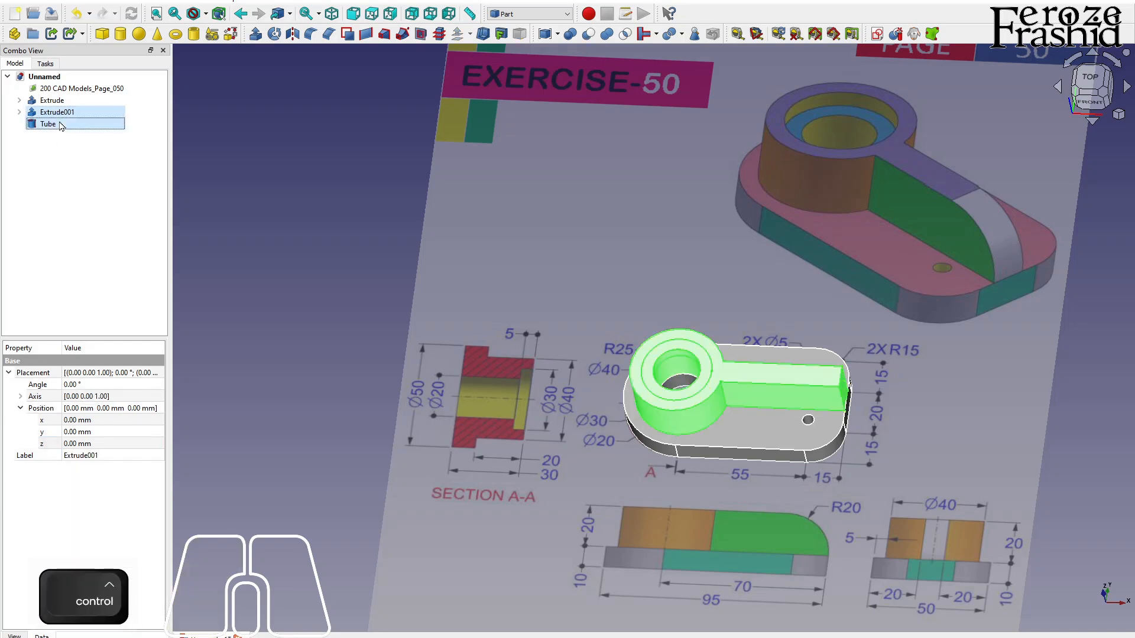
pyautogui.click(58, 163)
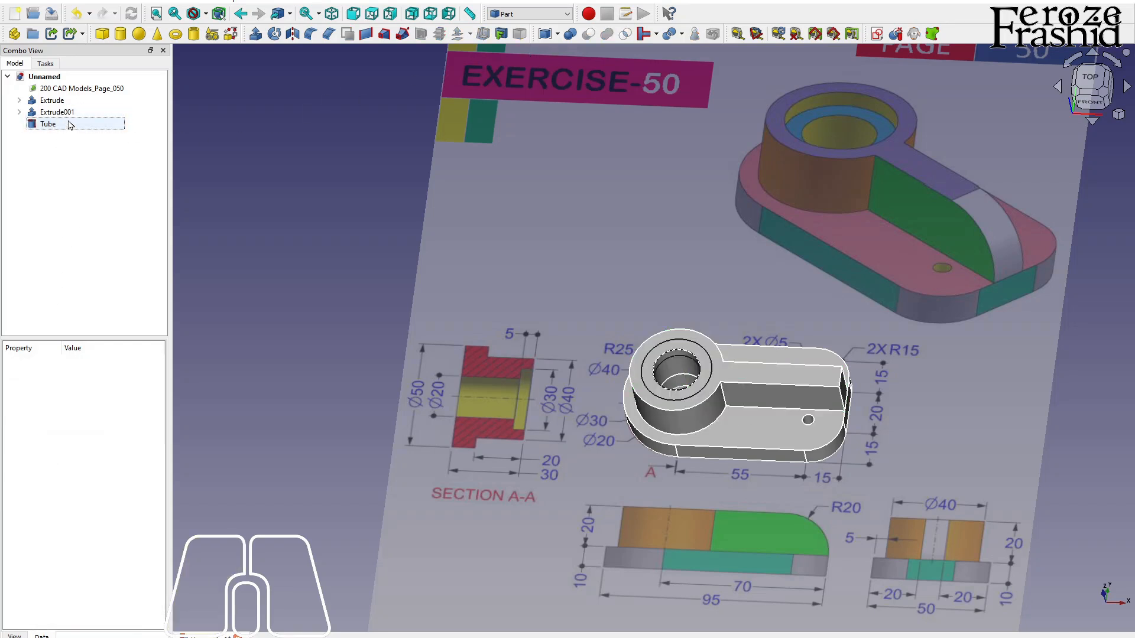
pyautogui.click(70, 112)
pyautogui.keyDown('ctrl'); pyautogui.click(65, 124); pyautogui.keyUp('ctrl')
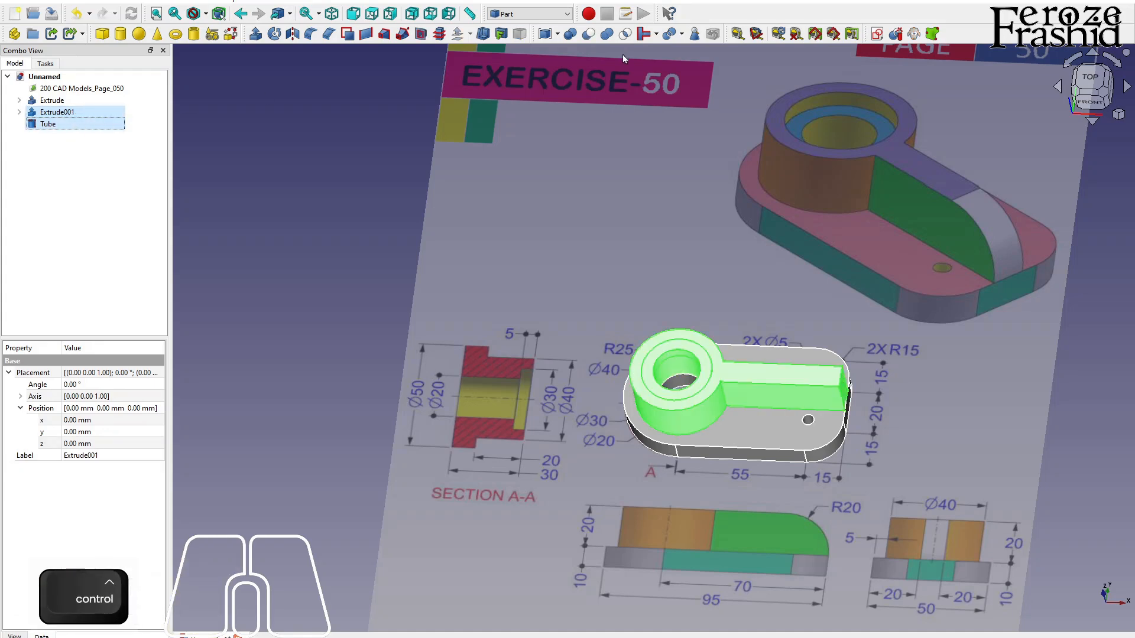
pyautogui.click(589, 34)
pyautogui.keyDown('alt'); pyautogui.moveTo(805, 370); pyautogui.dragTo(699, 405, button='middle'); pyautogui.keyUp('alt')
pyautogui.scroll(3, 699, 404)
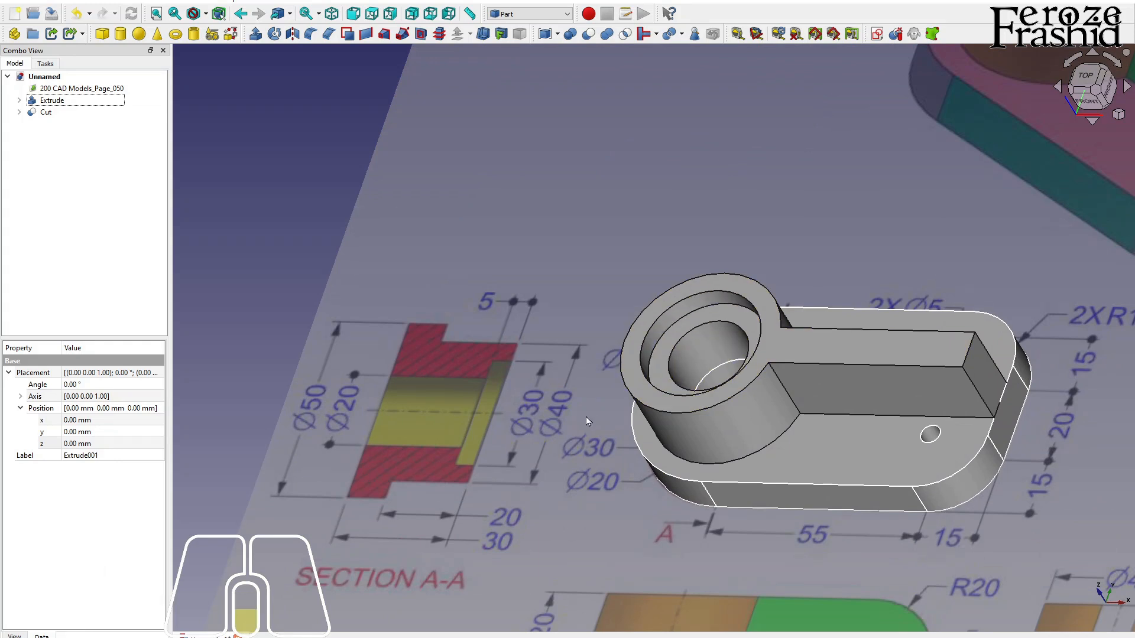
pyautogui.scroll(-3, 586, 416)
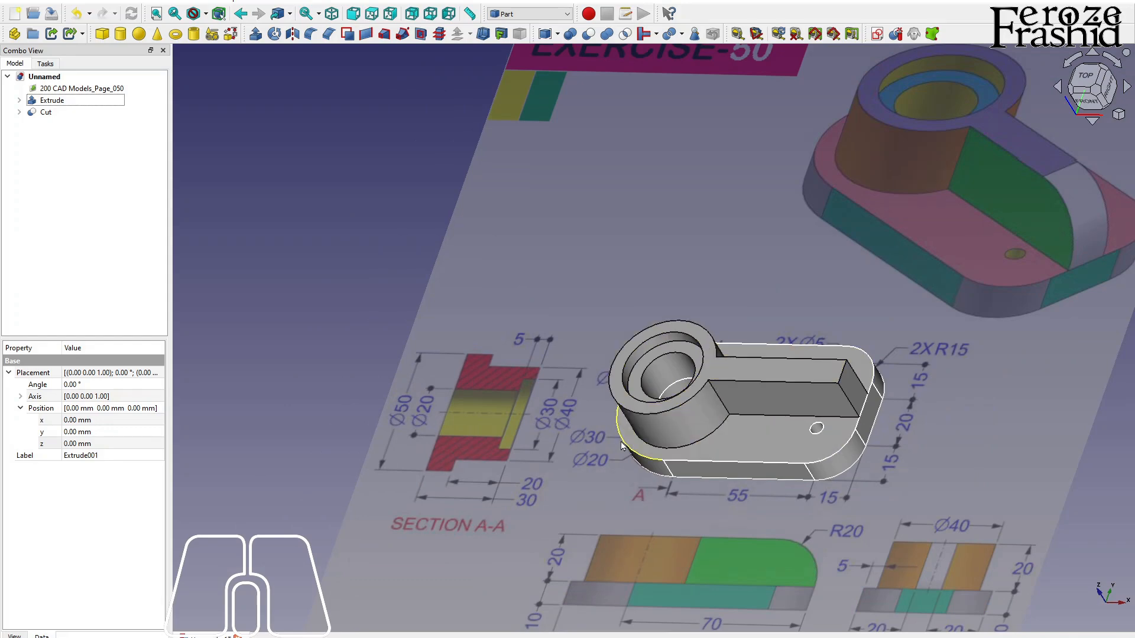
pyautogui.press('alt')
pyautogui.press('alt')
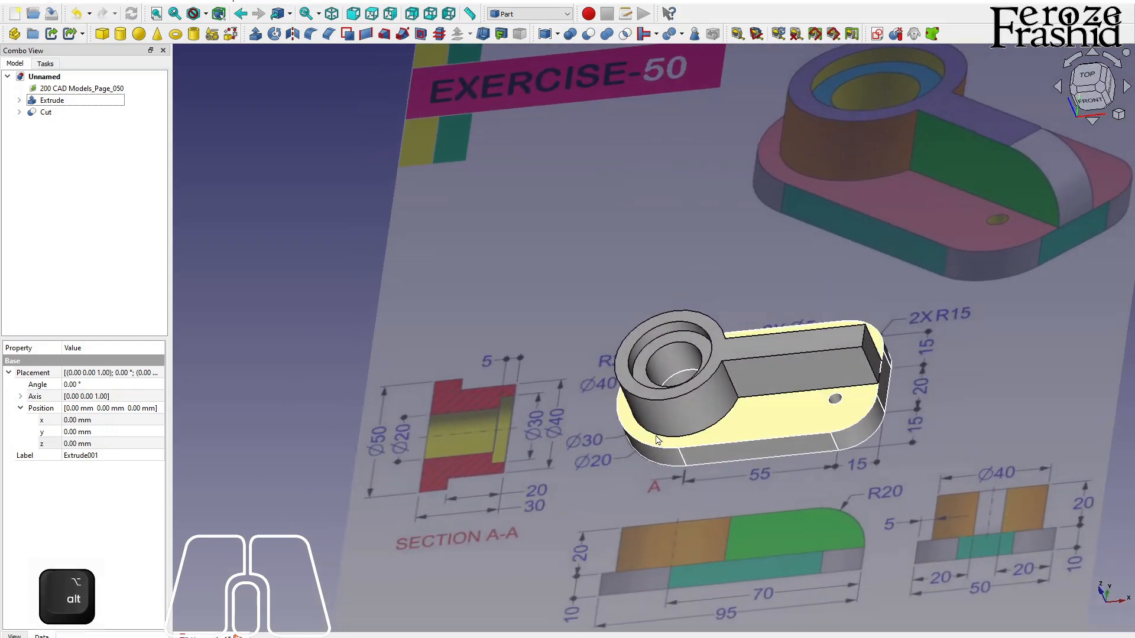
pyautogui.scroll(-1, 569, 396)
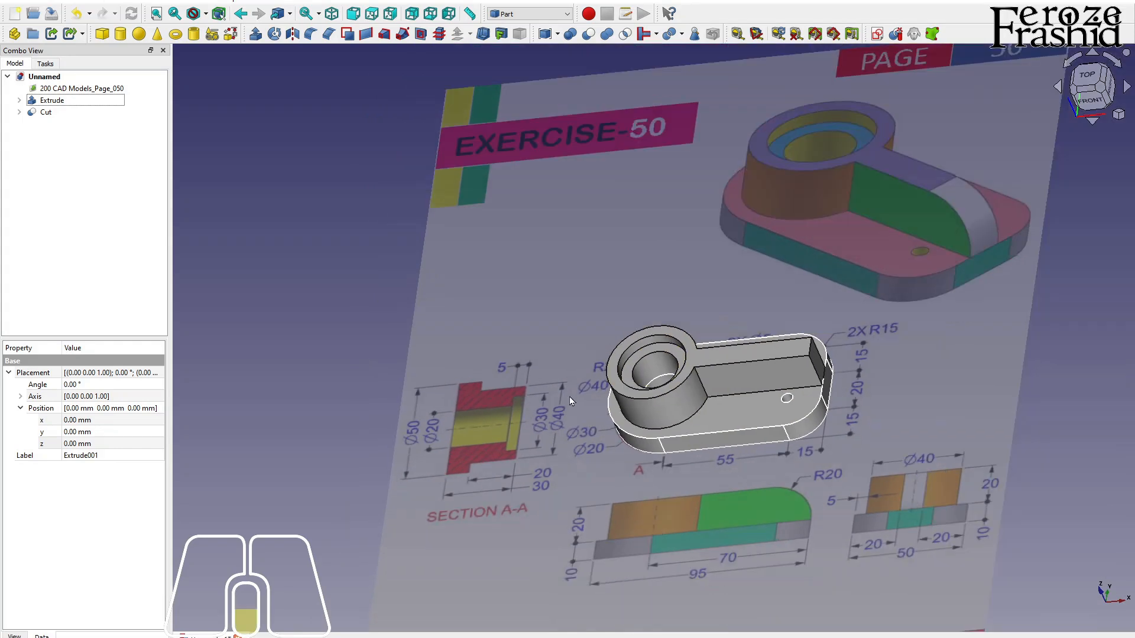
pyautogui.click(810, 350)
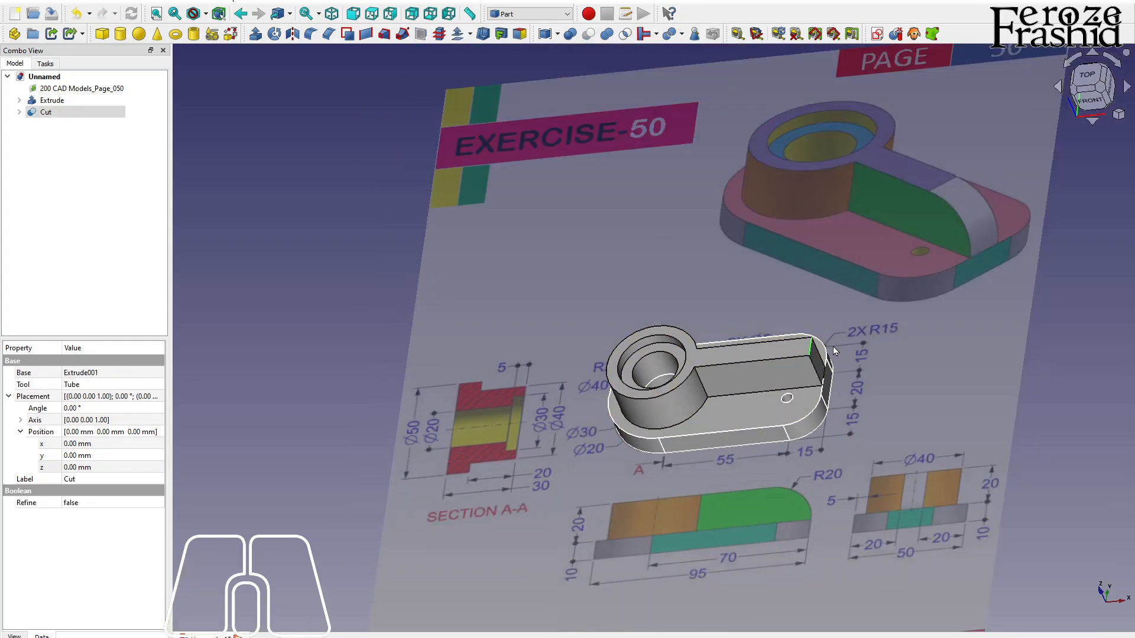
pyautogui.keyDown('alt'); pyautogui.moveTo(732, 400); pyautogui.dragTo(762, 397); pyautogui.keyUp('alt')
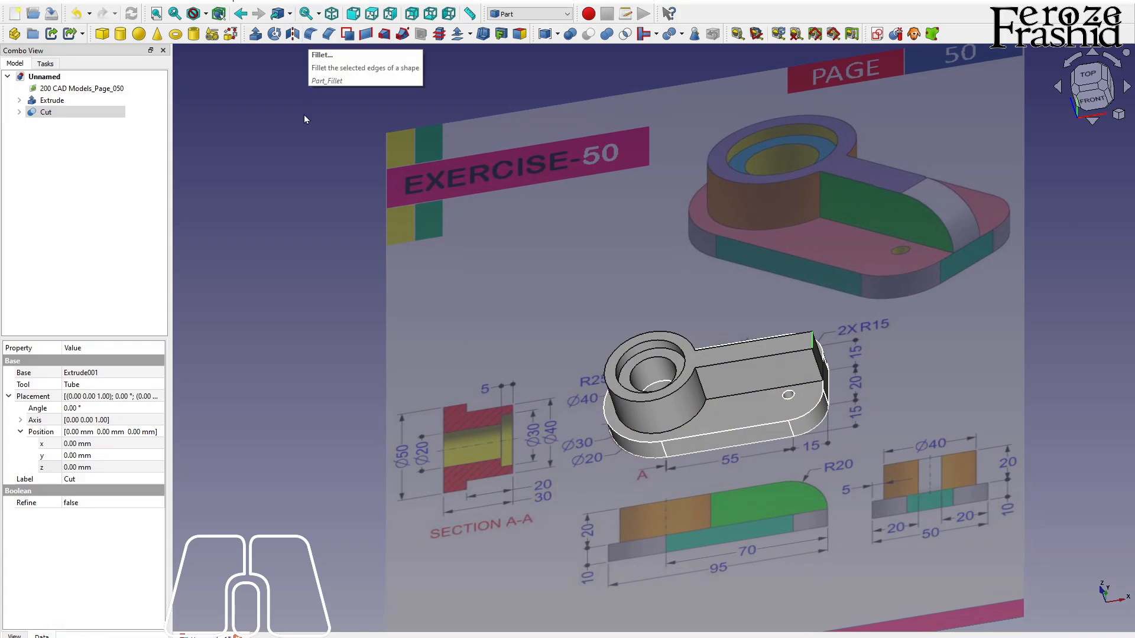
pyautogui.click(83, 125)
# - Fuse the base plate extrusion and the counterbored boss and rib into one solid
pyautogui.click(52, 100)
pyautogui.keyDown('ctrl'); pyautogui.click(47, 113); pyautogui.keyUp('ctrl')
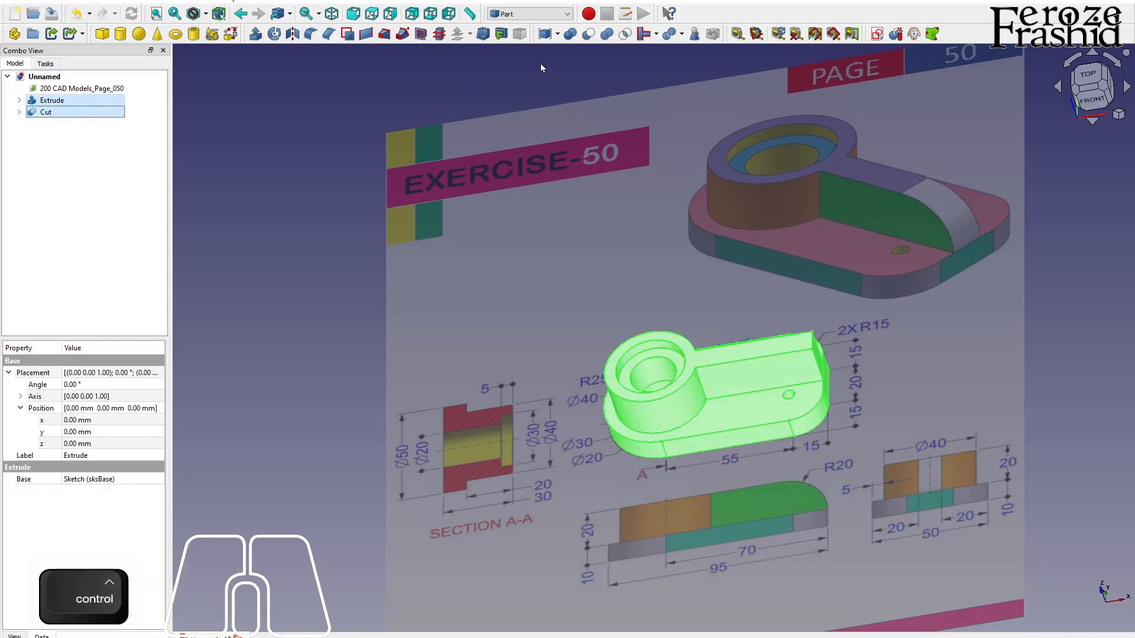
pyautogui.click(604, 36)
# - Set the fused solid's Refine property to true
pyautogui.click(79, 101)
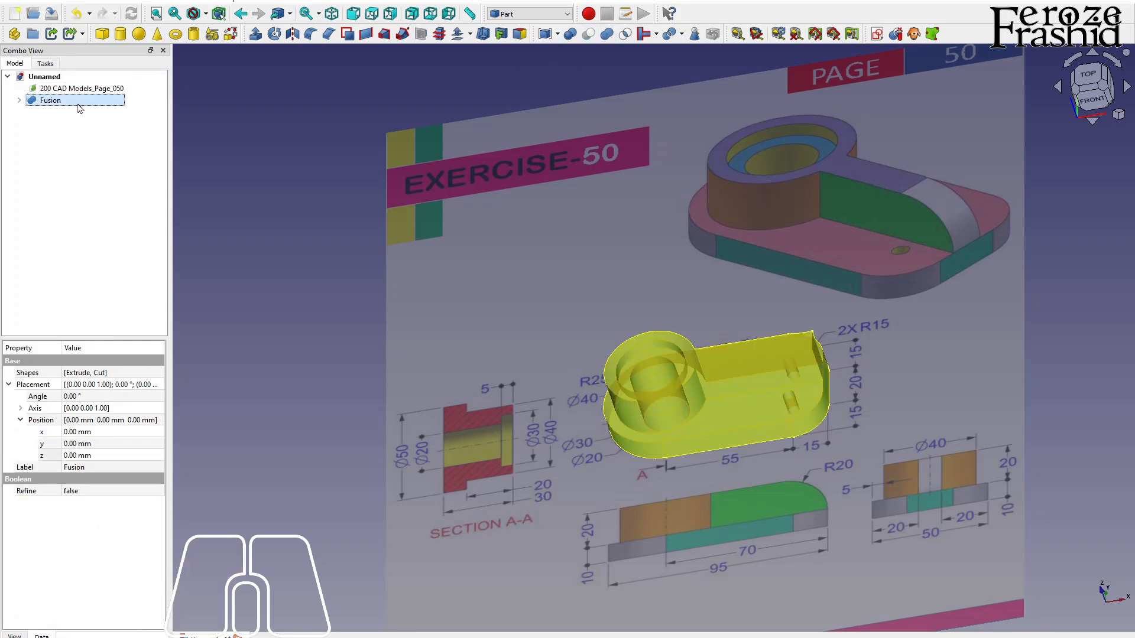
pyautogui.click(82, 490)
pyautogui.click(83, 491)
pyautogui.click(91, 510)
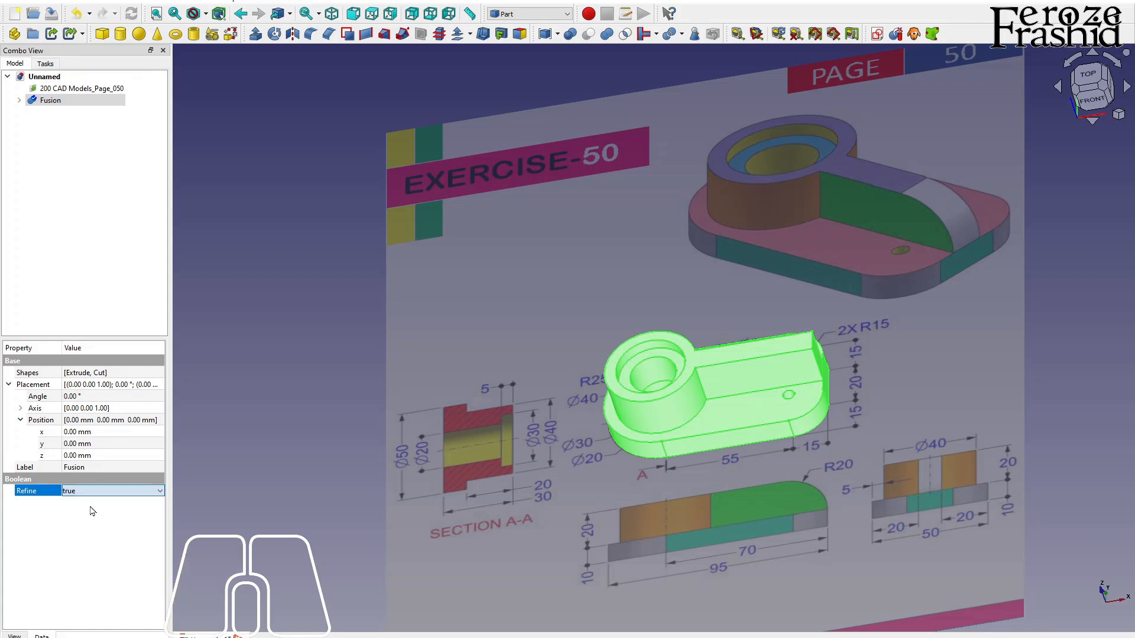
pyautogui.click(256, 460)
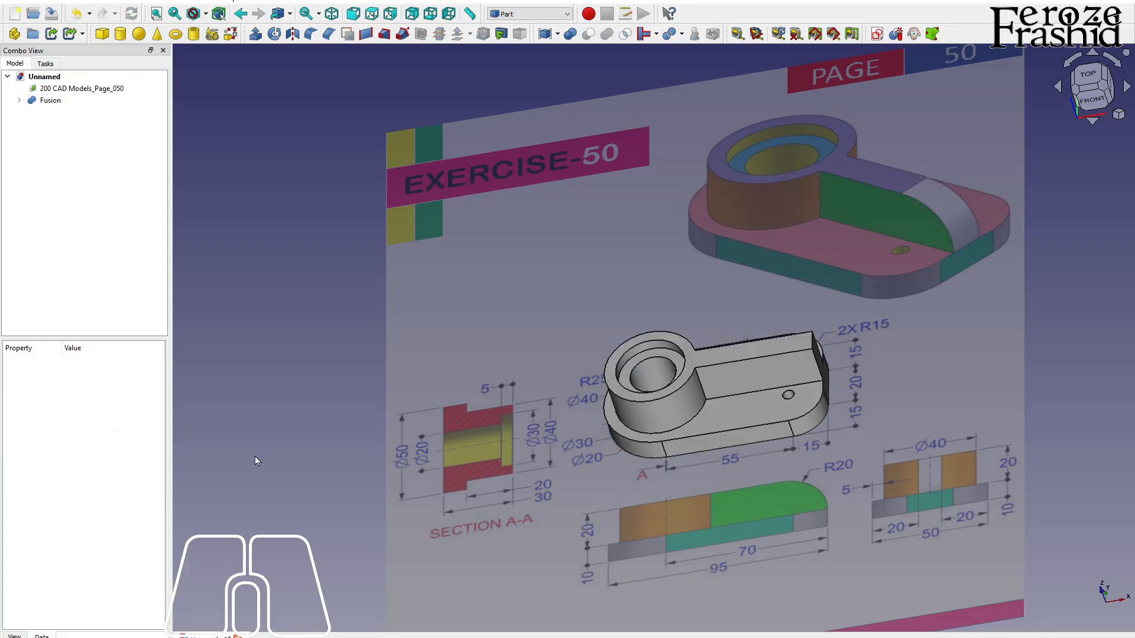
# - Fillet the upper edge at the rib's outer end with a constant radius of 19.99 mm
pyautogui.click(813, 342)
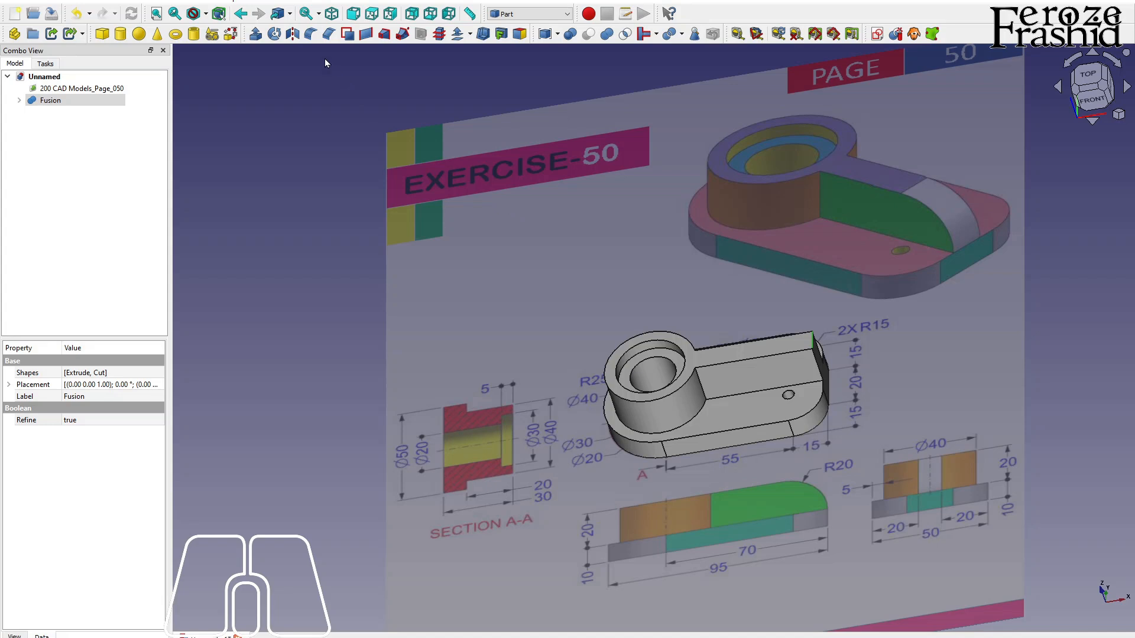
pyautogui.click(312, 38)
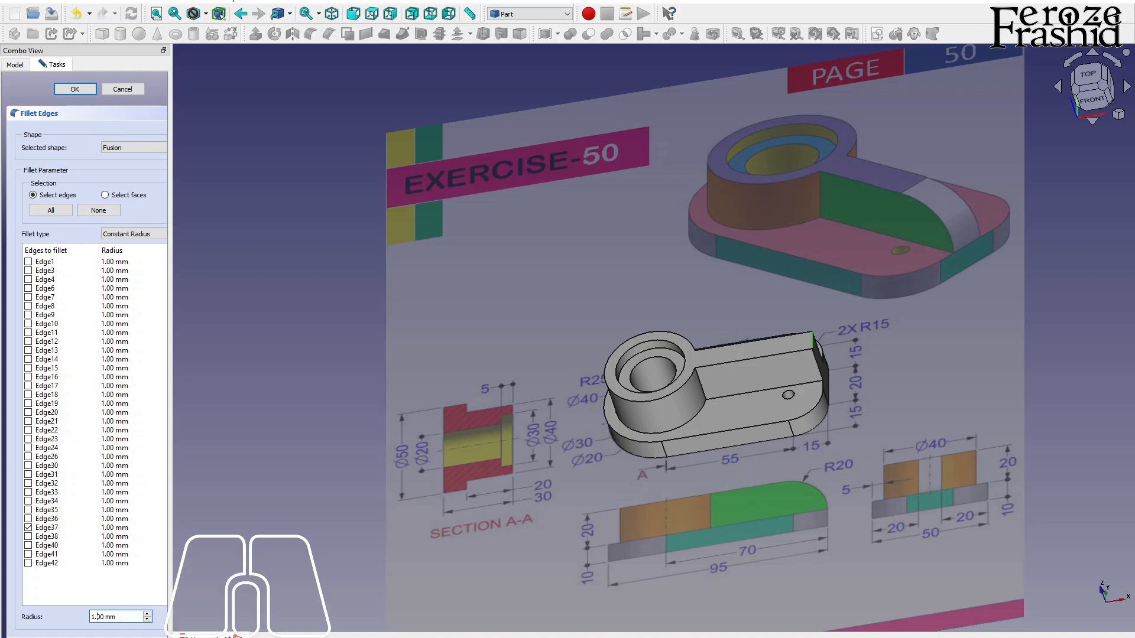
pyautogui.hotkey('shift', 'Left')
pyautogui.write('20')
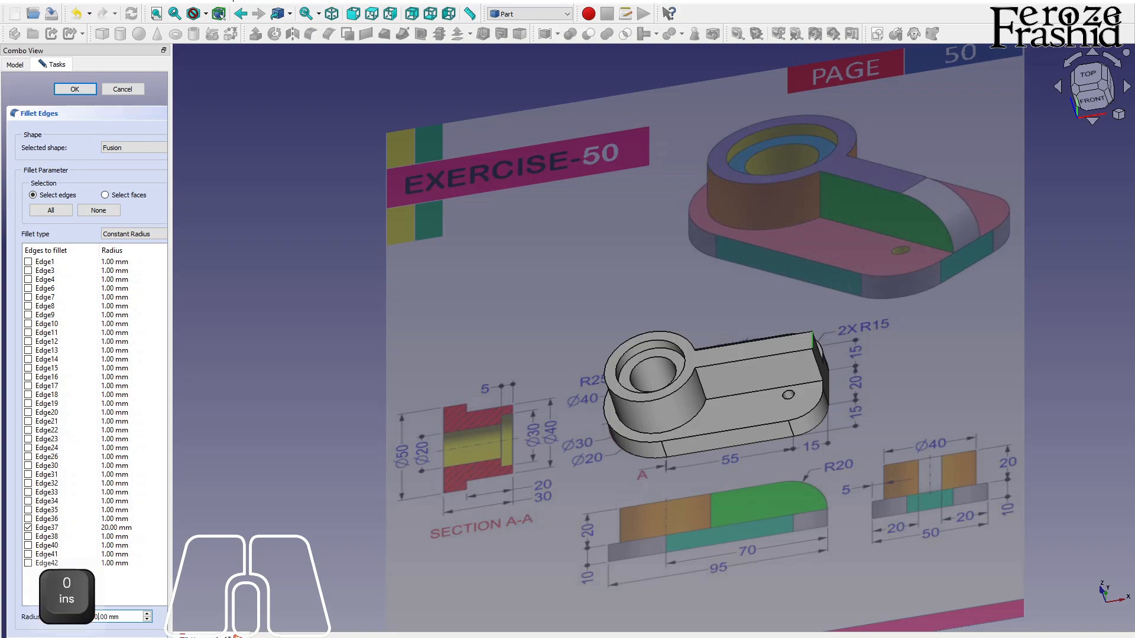
pyautogui.click(93, 617)
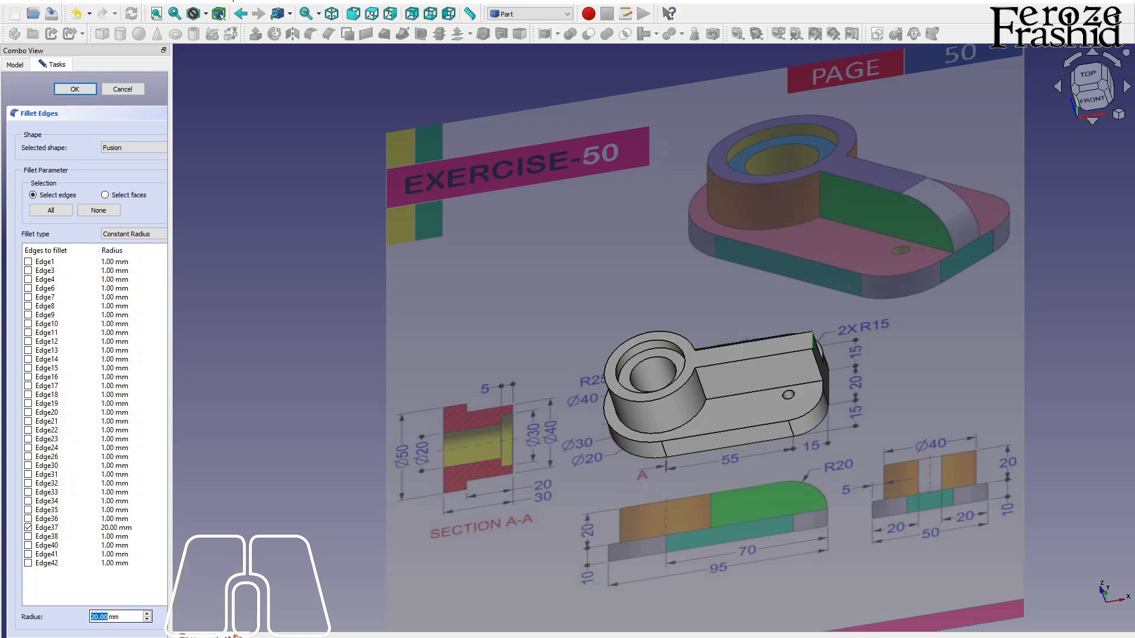
pyautogui.write('19.99')
pyautogui.click(75, 89)
# - Examine the finished bracket from several angles against the drawing image
pyautogui.press('alt')
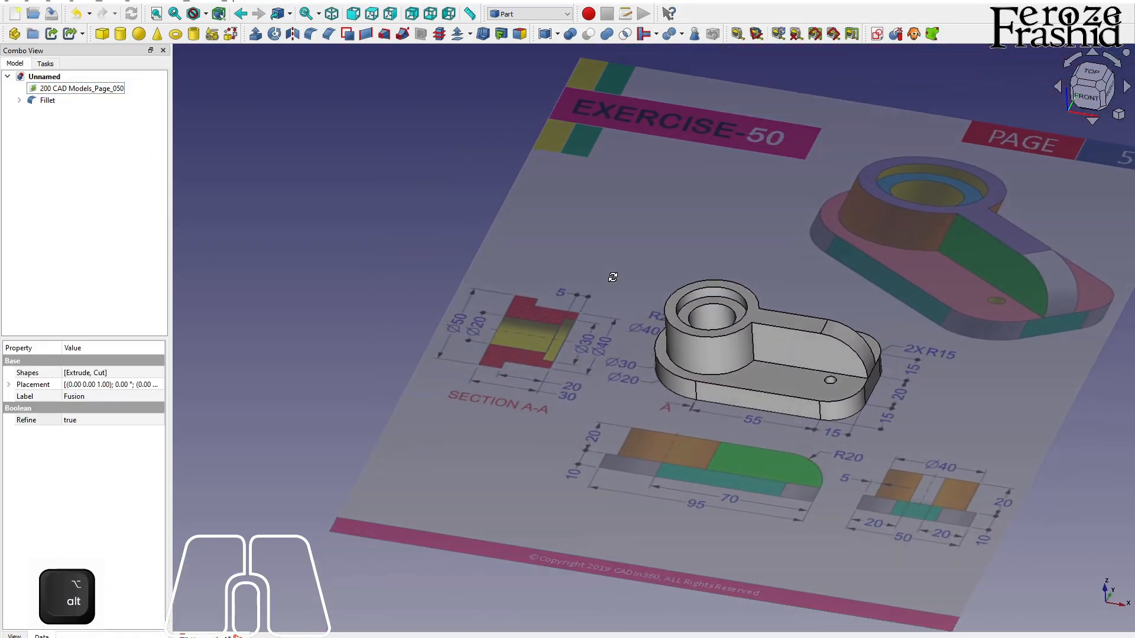
pyautogui.scroll(5, 845, 241)
pyautogui.scroll(-4, 675, 365)
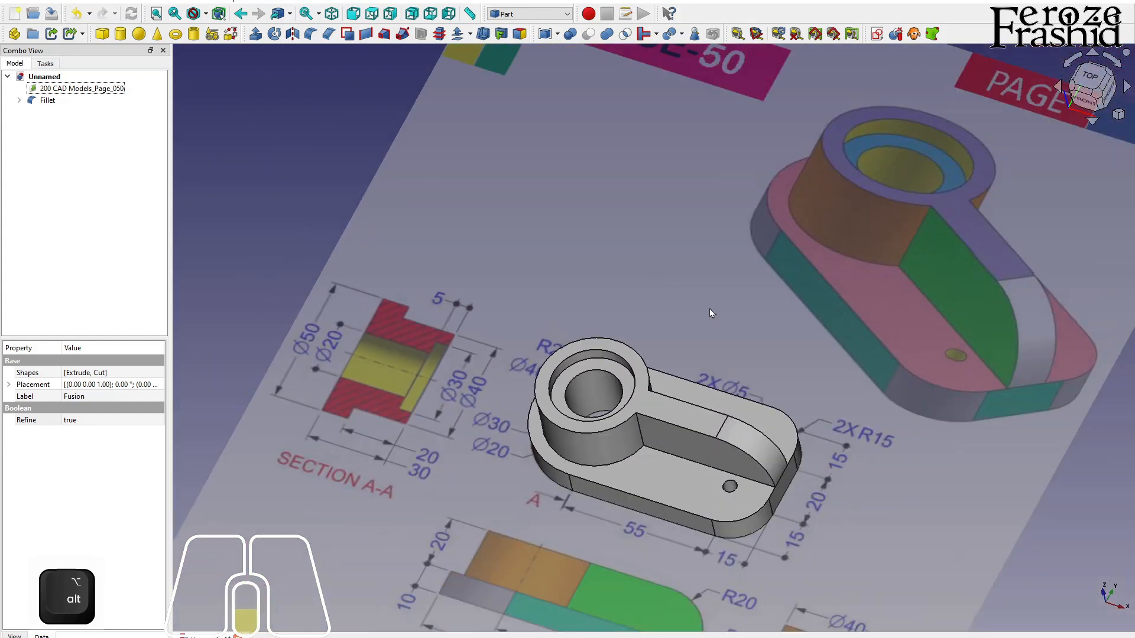
pyautogui.scroll(-3, 713, 380)
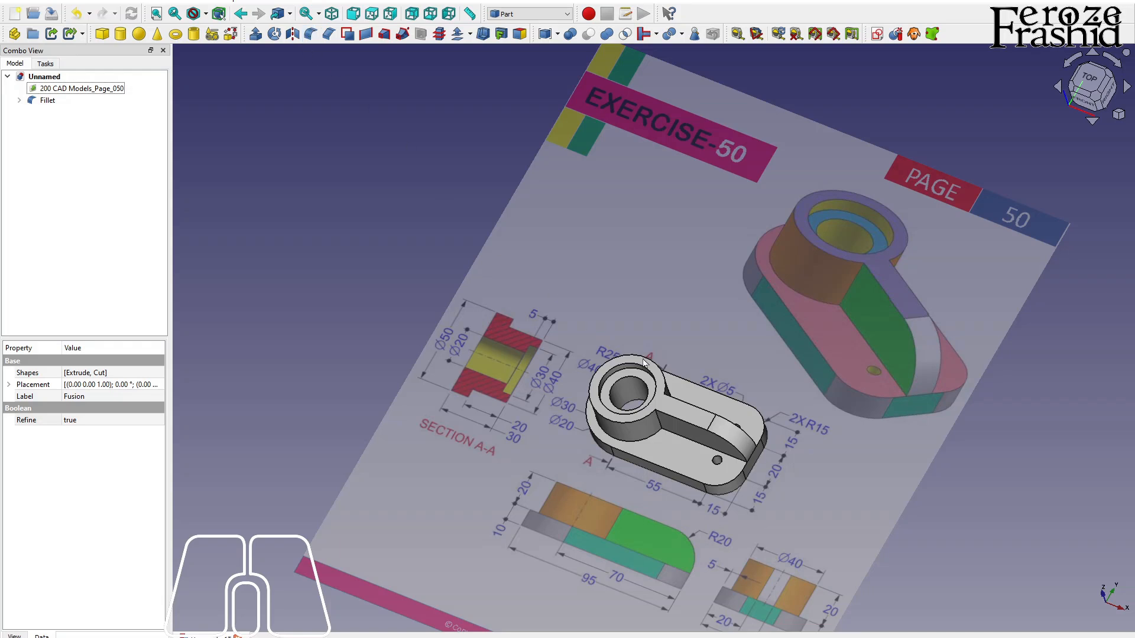
pyautogui.scroll(2, 770, 450)
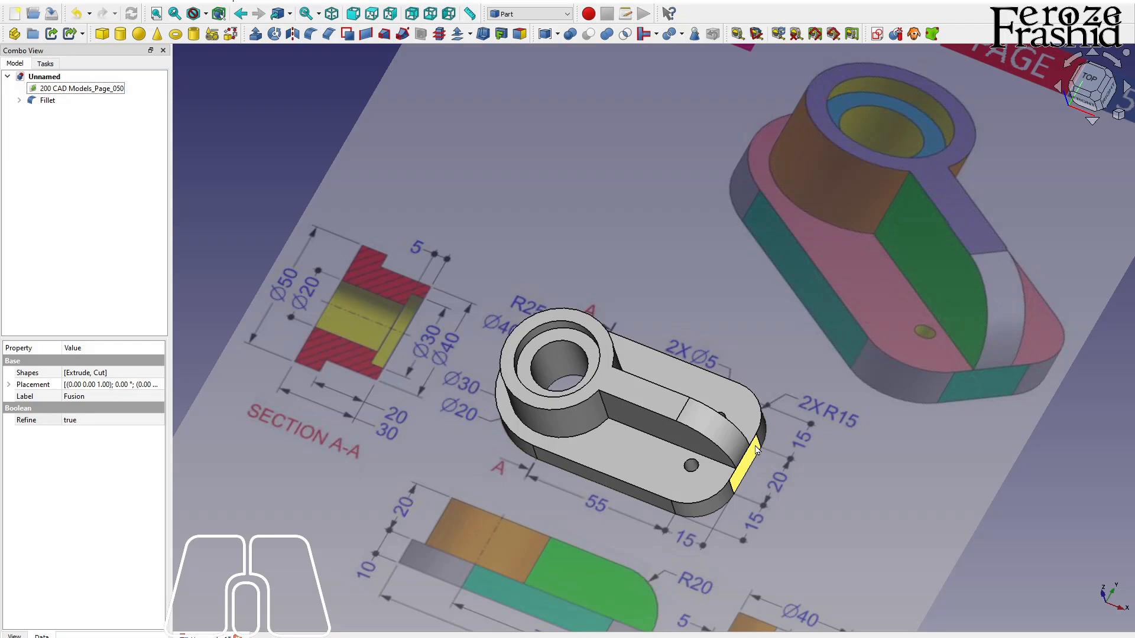
pyautogui.scroll(-1, 791, 439)
pyautogui.scroll(1, 667, 510)
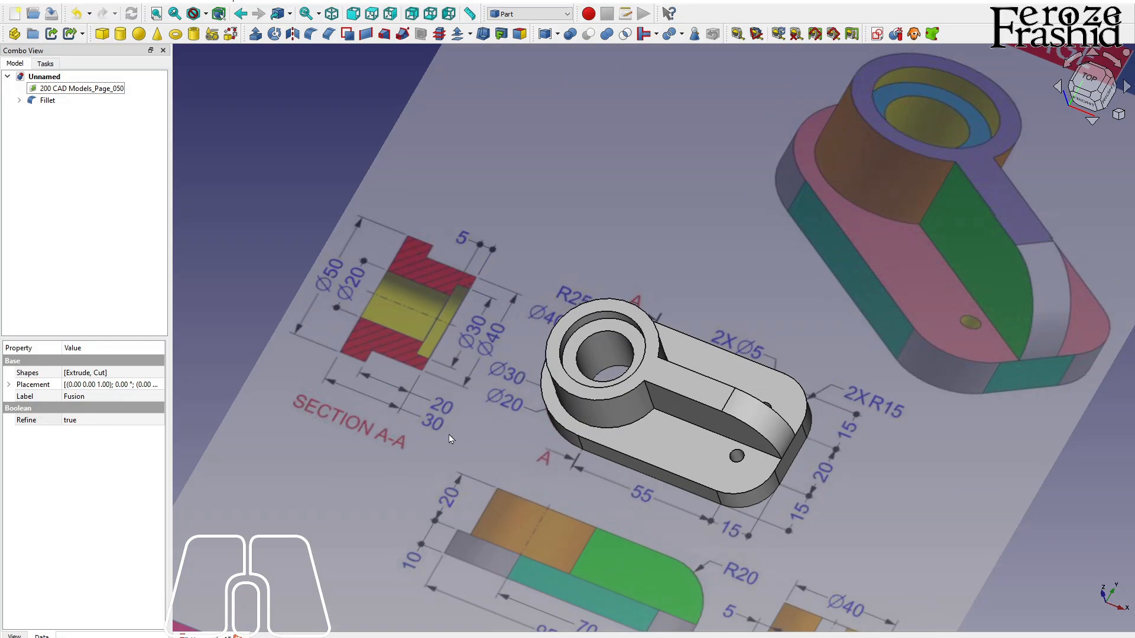
pyautogui.scroll(-5, 449, 434)
pyautogui.scroll(5, 464, 414)
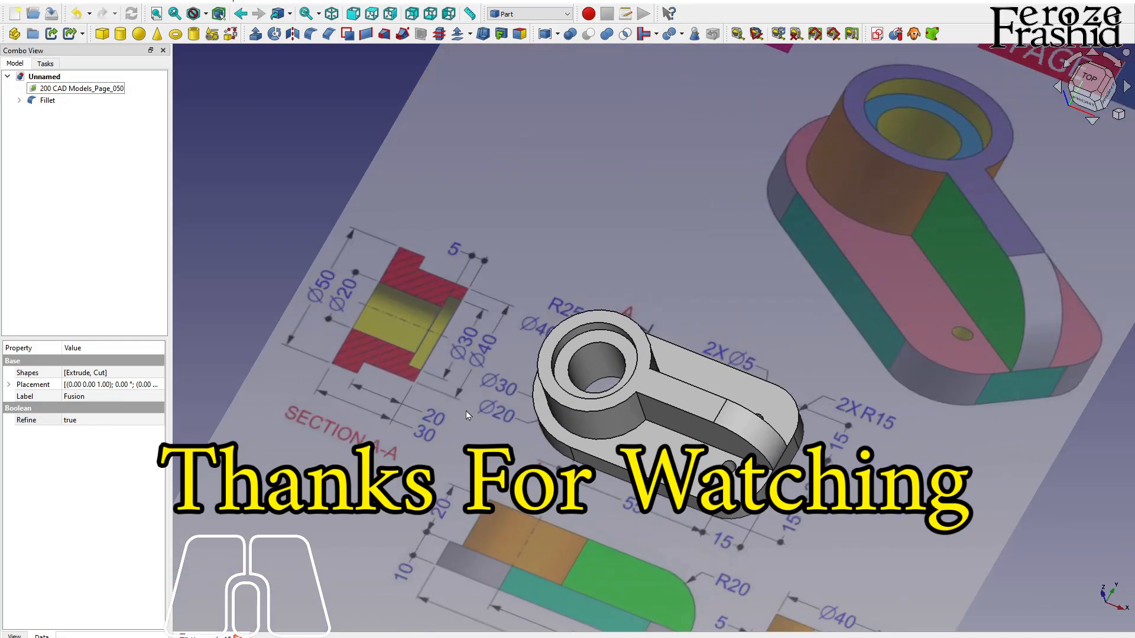